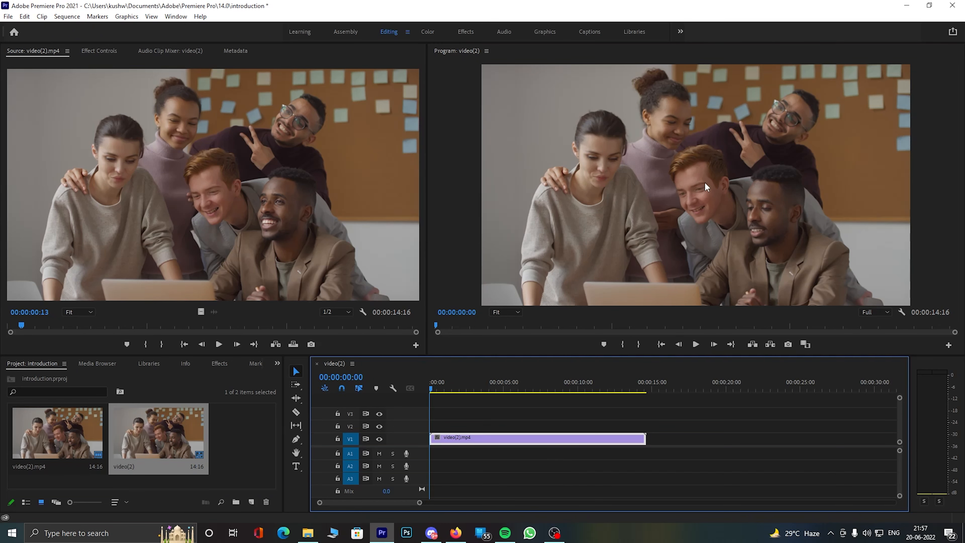
Open the effect controls for the video(2).mp4 clip in the timeline.
click(98, 53)
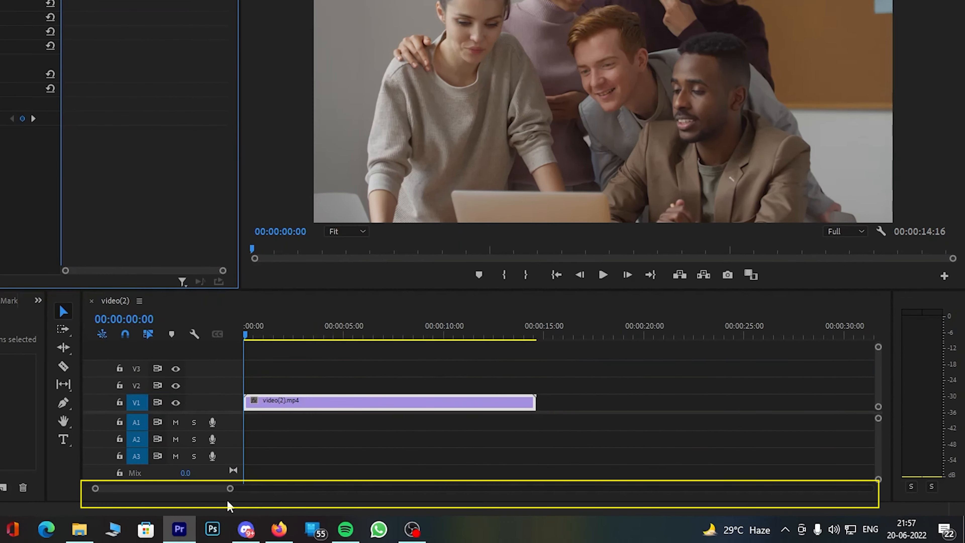
drag(230, 487, 465, 494)
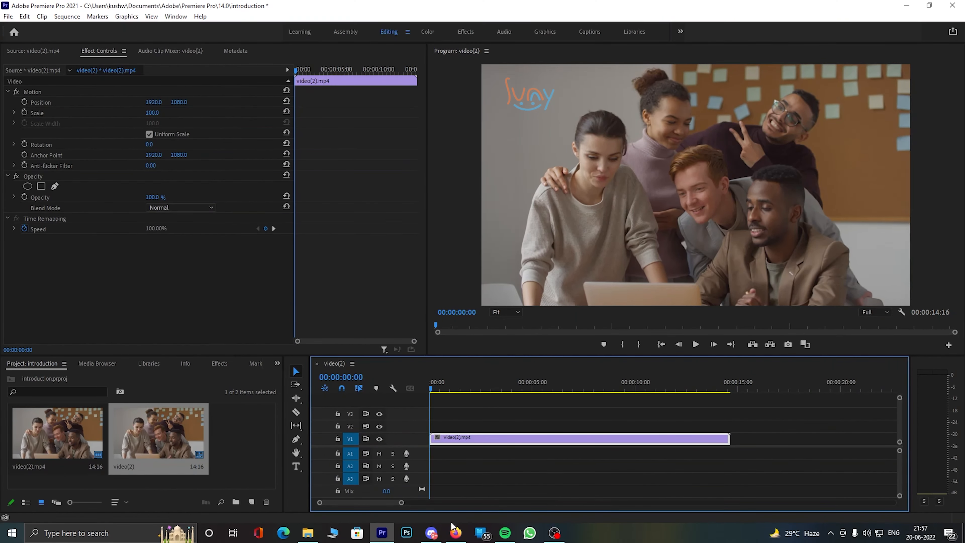
drag(211, 489, 220, 494)
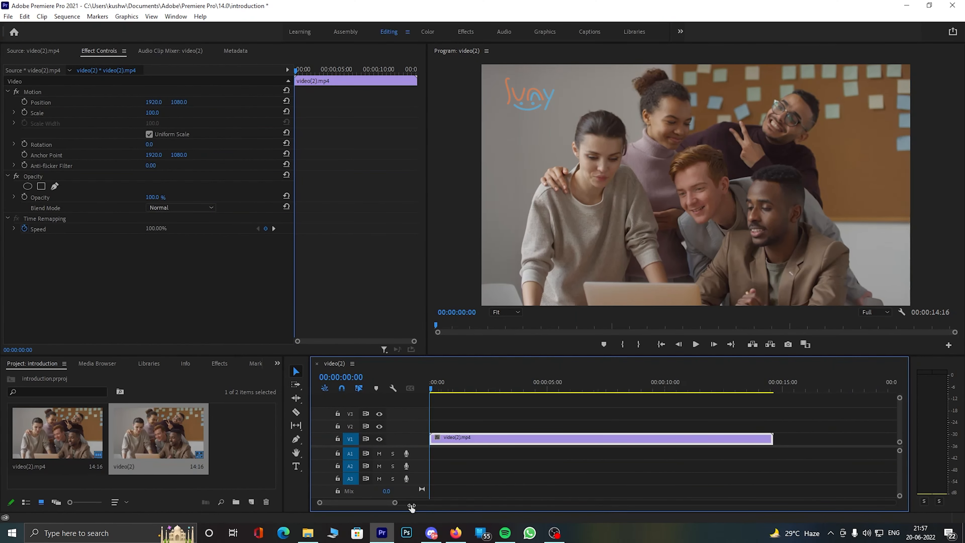
drag(411, 507, 389, 502)
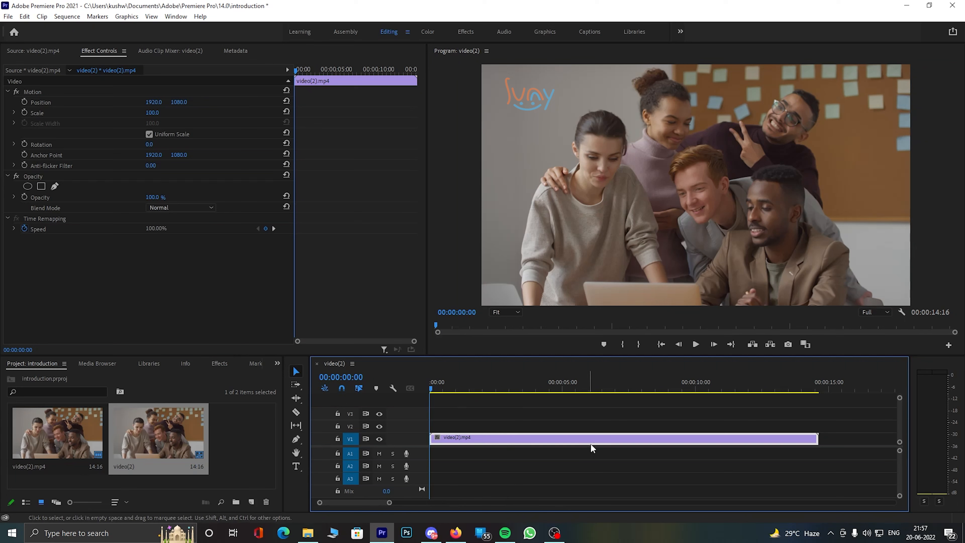
click(497, 460)
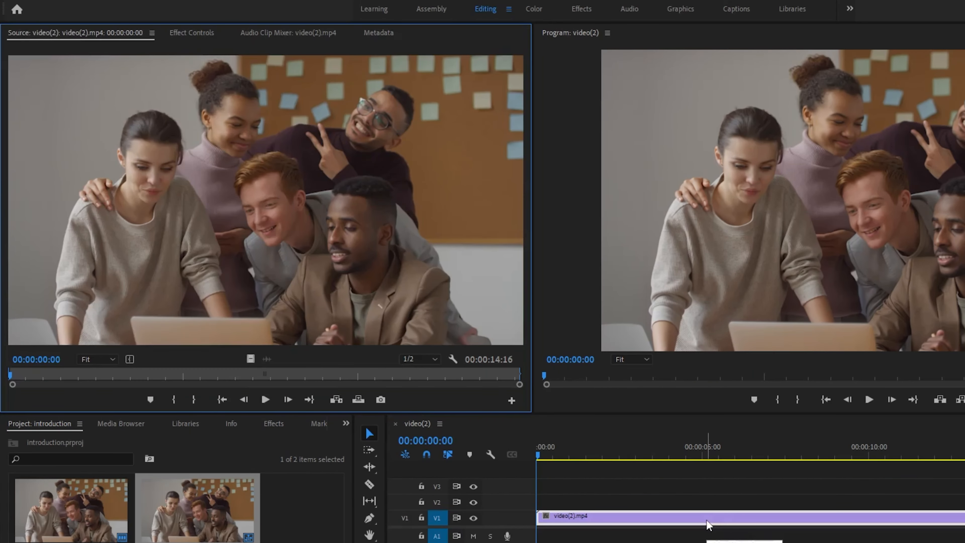
click(188, 38)
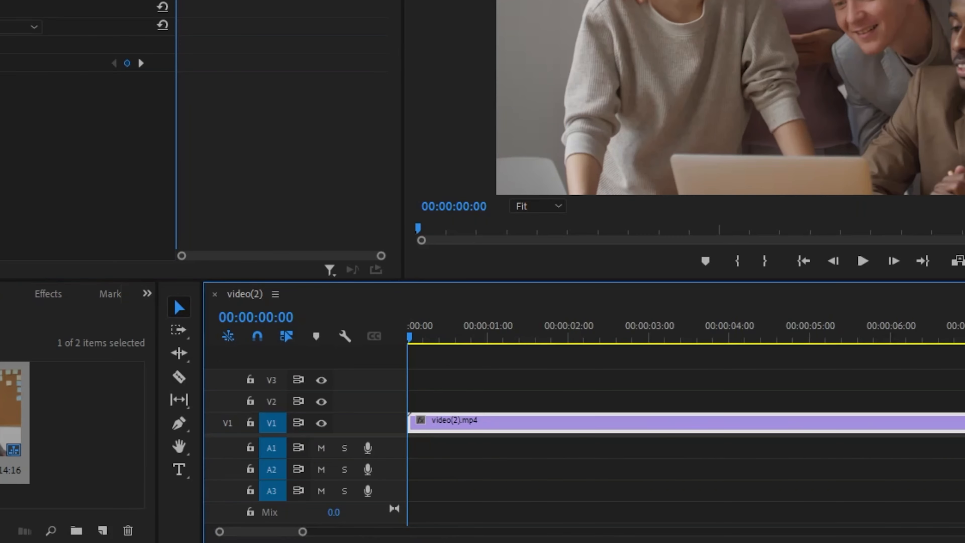
Place the playhead at 00:00:00:00 and turn on opacity keyframing for the clip.
mouse_move(409, 338)
mouse_down()
mouse_move(447, 345)
mouse_move(412, 341)
mouse_up()
mouse_move(302, 532)
mouse_down()
mouse_move(366, 531)
mouse_move(310, 531)
mouse_up()
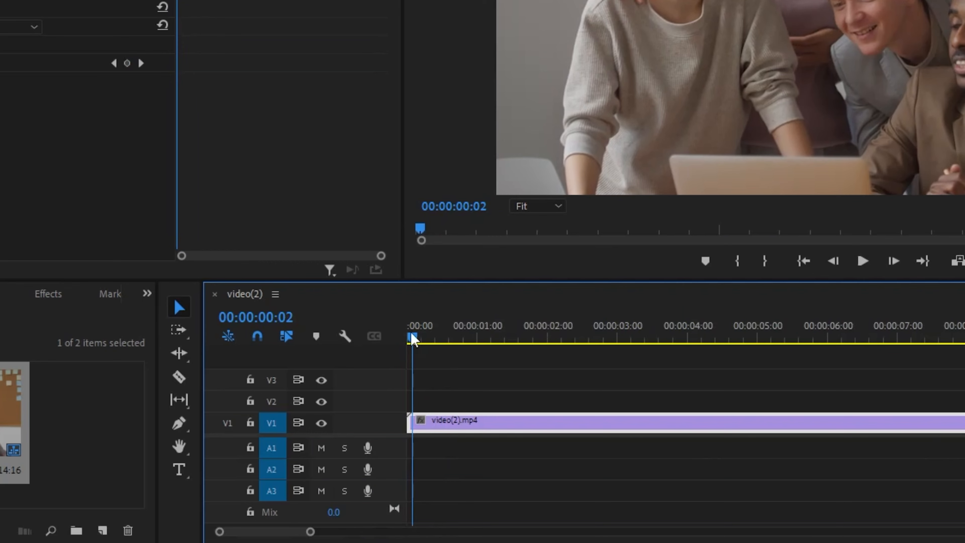
click(410, 339)
drag(464, 345, 402, 344)
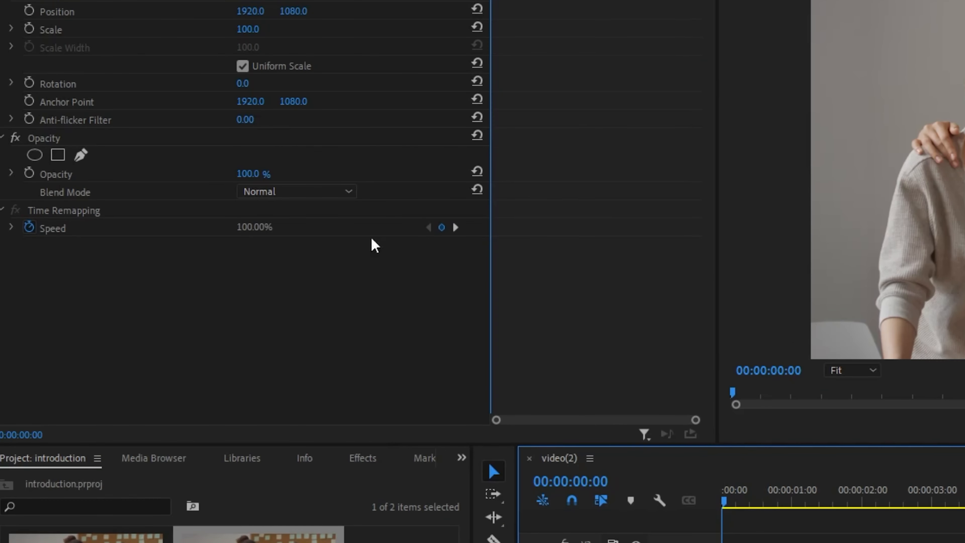
click(29, 173)
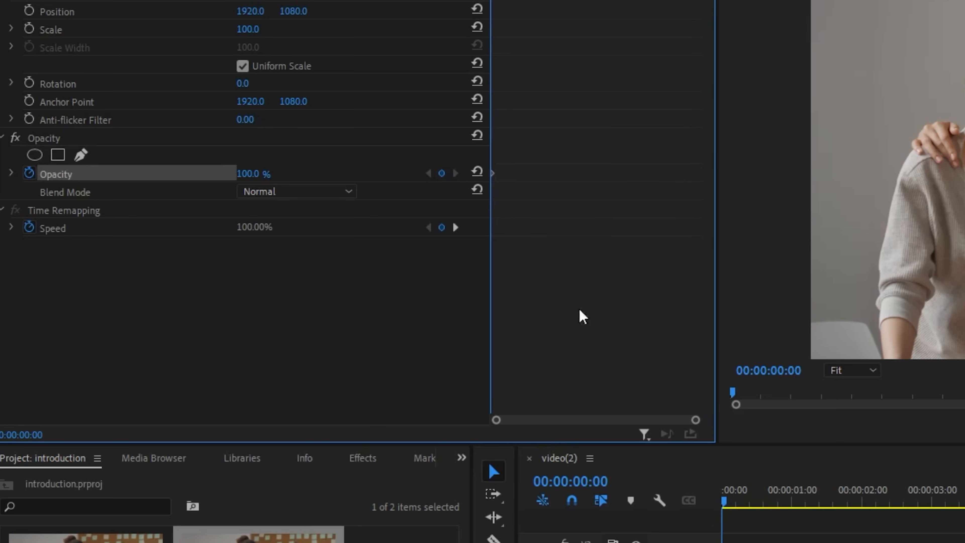
Set the opacity of the clip's starting keyframe to 0%.
drag(708, 420, 680, 419)
click(496, 174)
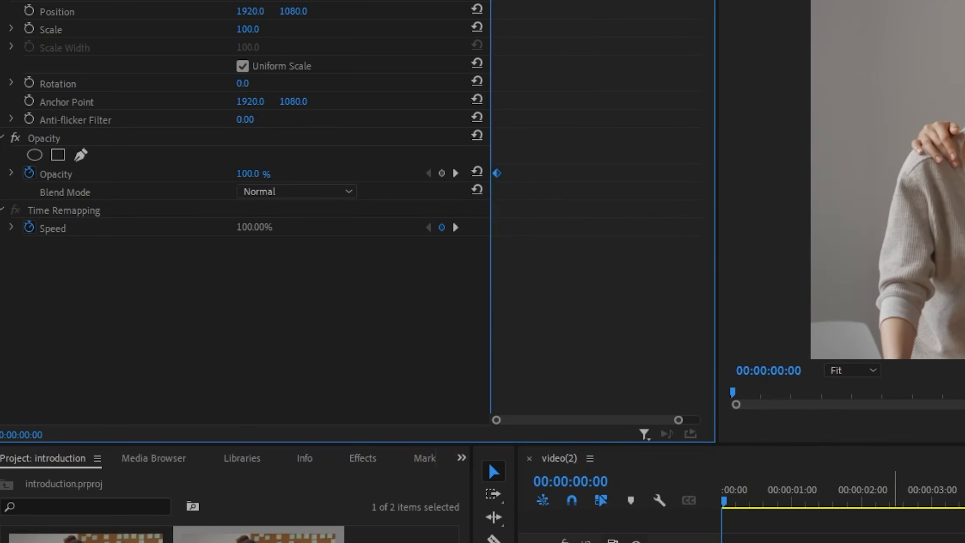
scroll(835, 498, up, 2)
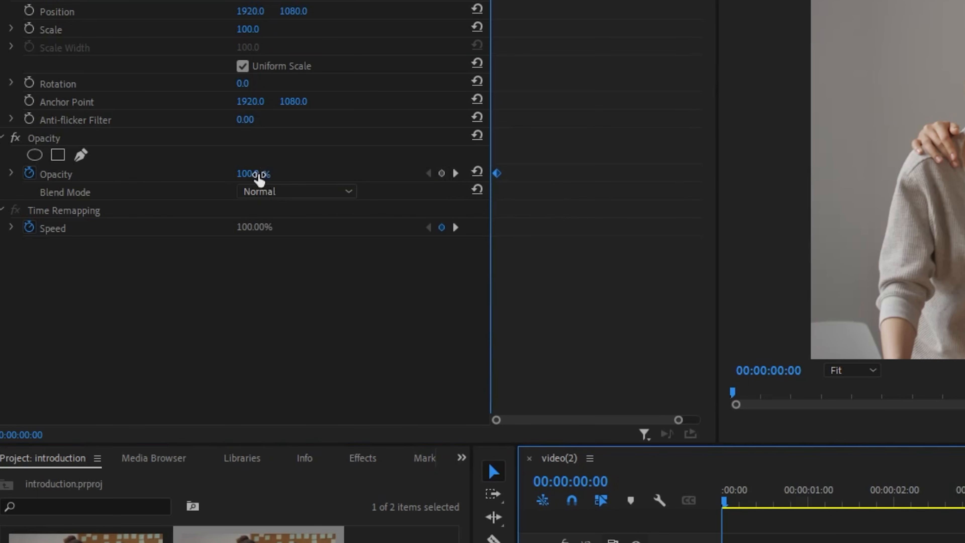
drag(259, 175, 213, 175)
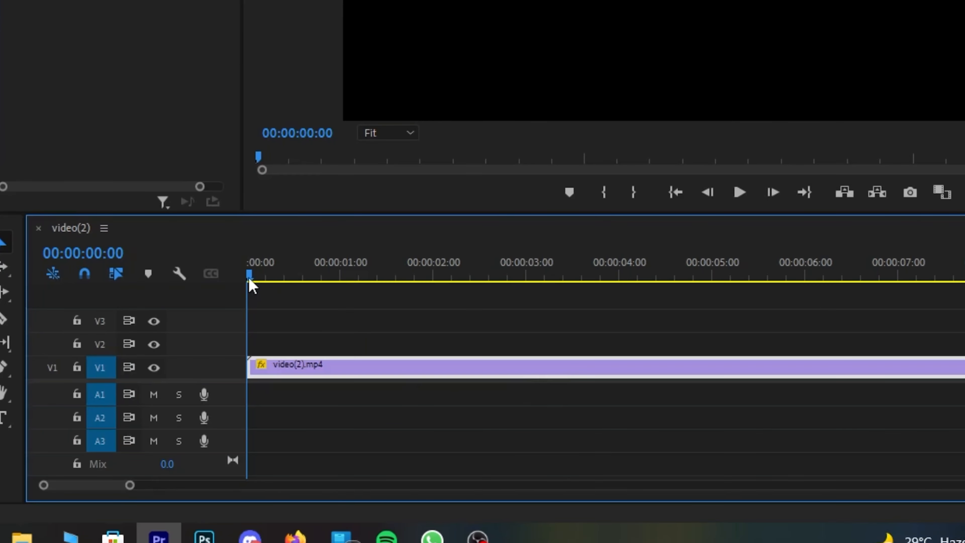
Add an opacity keyframe at 00:00:01:19 and set it to 100%.
drag(128, 485, 106, 485)
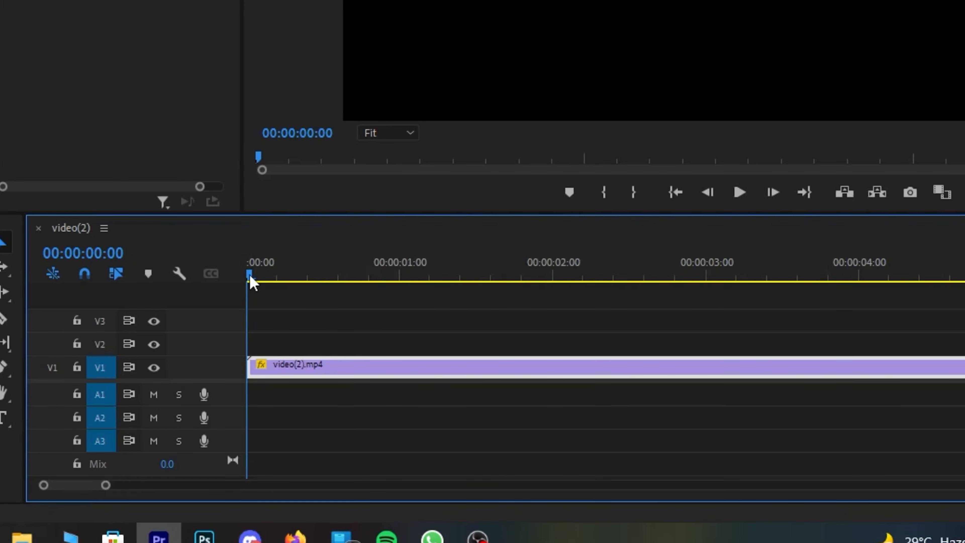
drag(250, 275, 962, 281)
drag(106, 484, 148, 485)
drag(592, 277, 799, 273)
drag(148, 484, 202, 489)
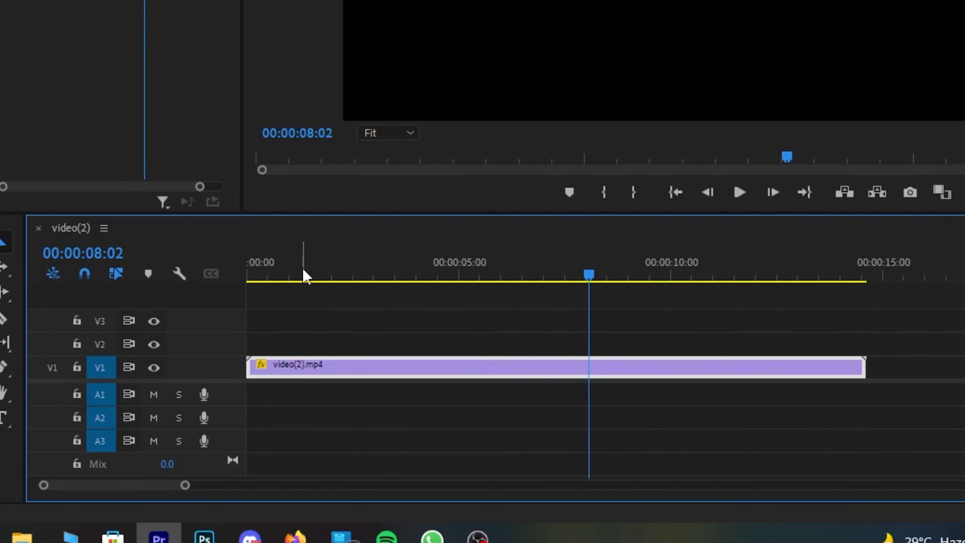
drag(303, 273, 324, 271)
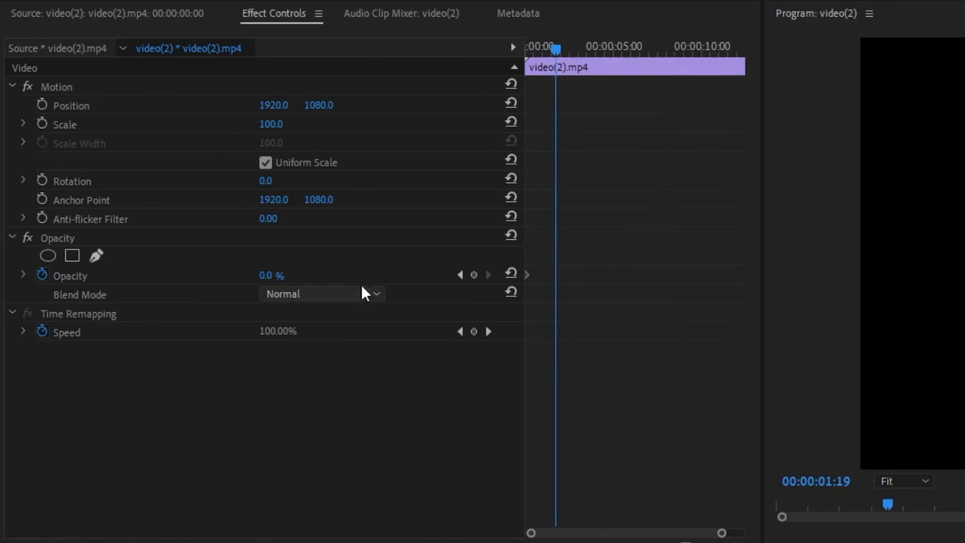
click(474, 276)
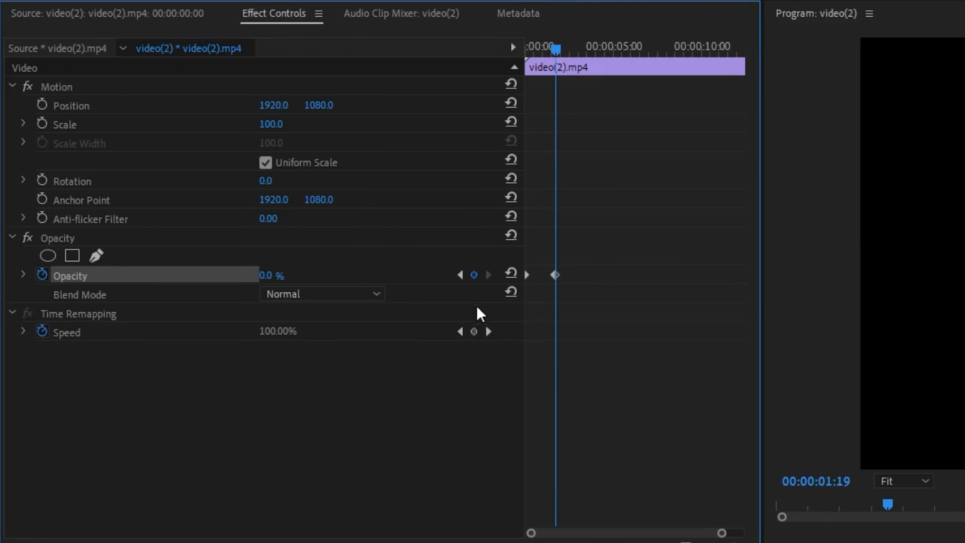
drag(279, 281, 331, 281)
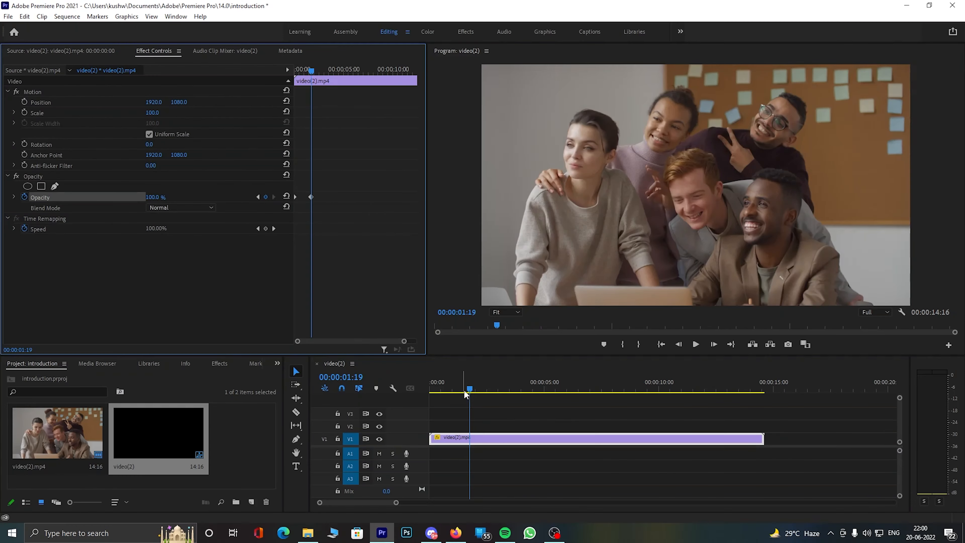
Play the sequence from the beginning to preview the opacity fade-in.
drag(468, 389, 417, 388)
click(698, 344)
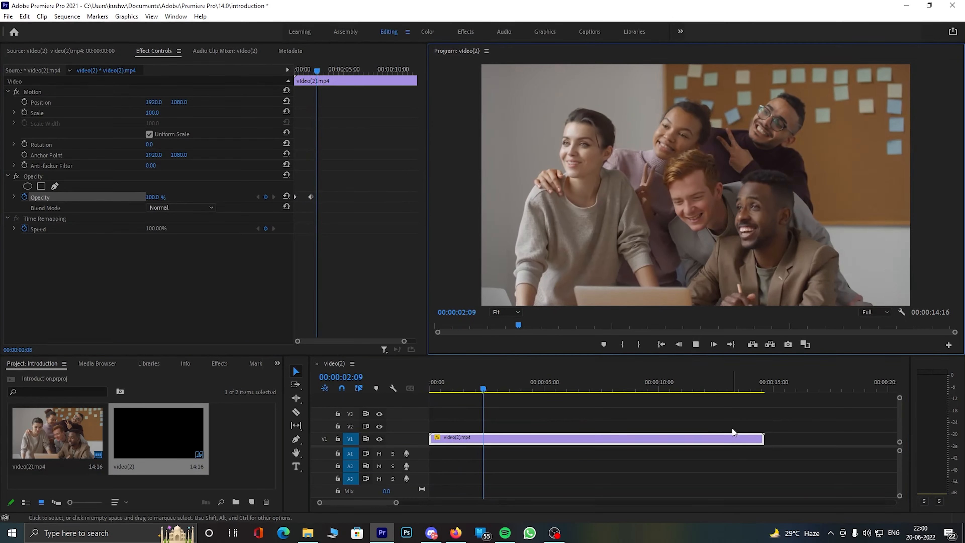
click(699, 344)
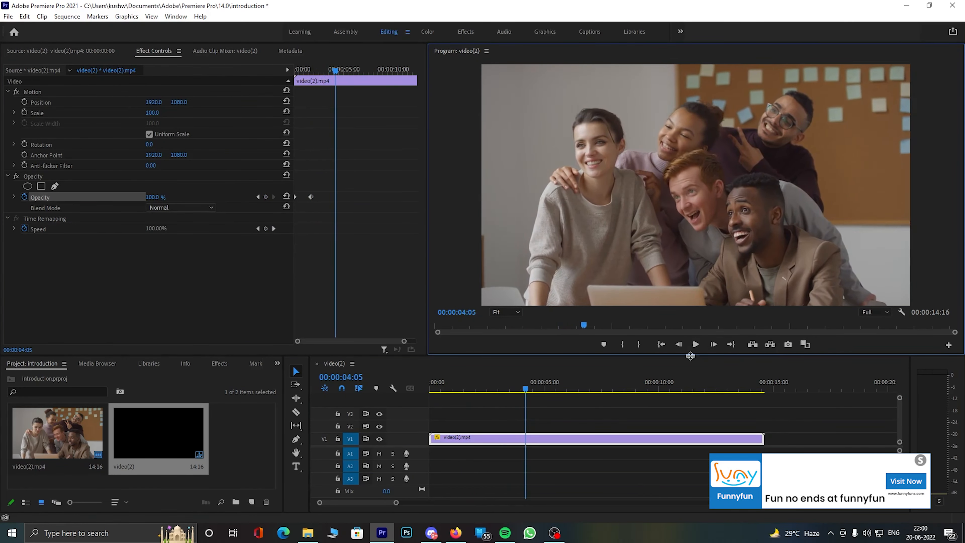
click(433, 389)
click(696, 344)
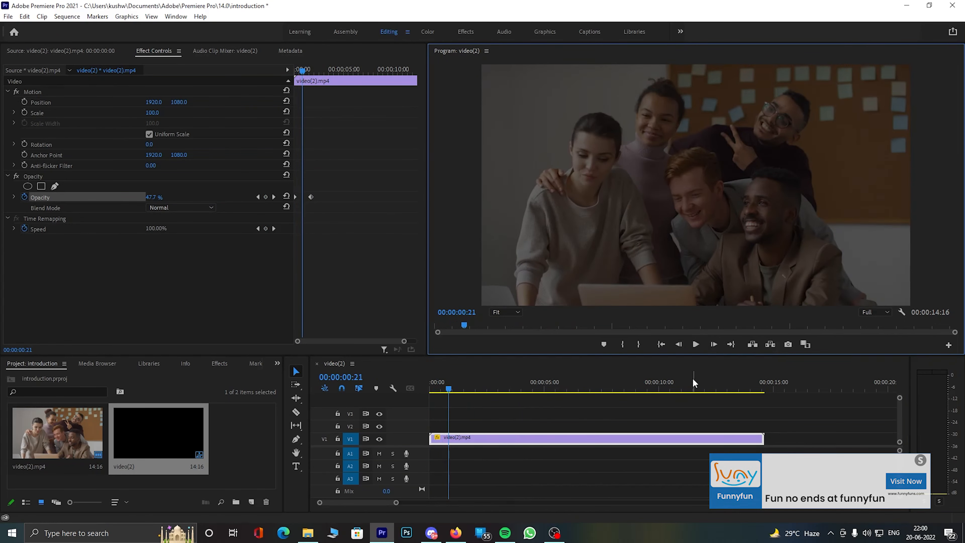
Add a 100% opacity keyframe at 00:00:12:02 and a 0% opacity keyframe at 00:00:14:14.
click(724, 382)
click(708, 381)
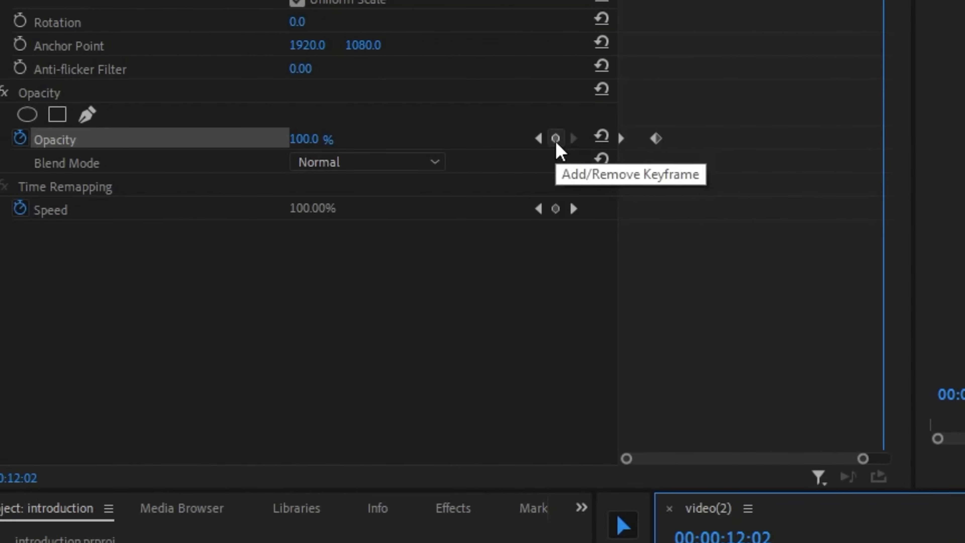
click(357, 139)
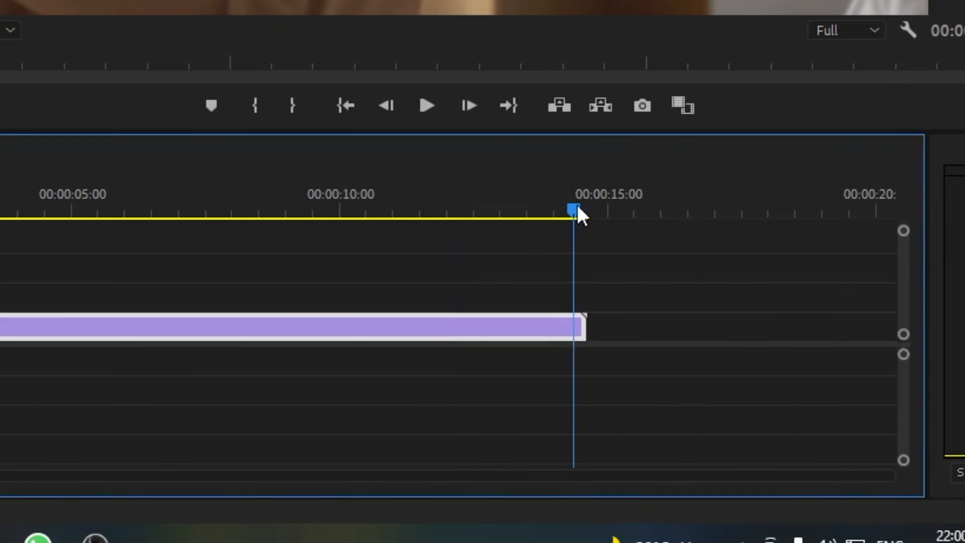
drag(575, 216, 589, 216)
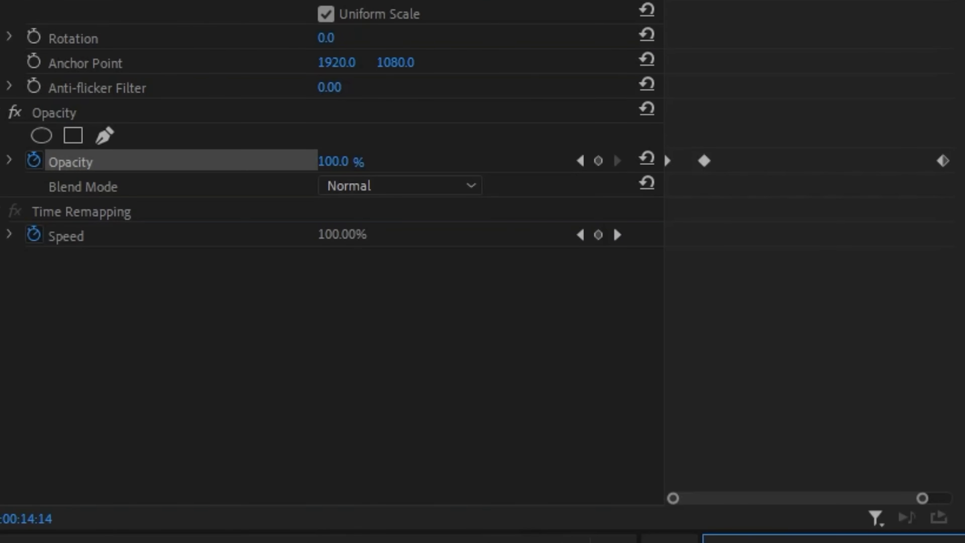
click(599, 160)
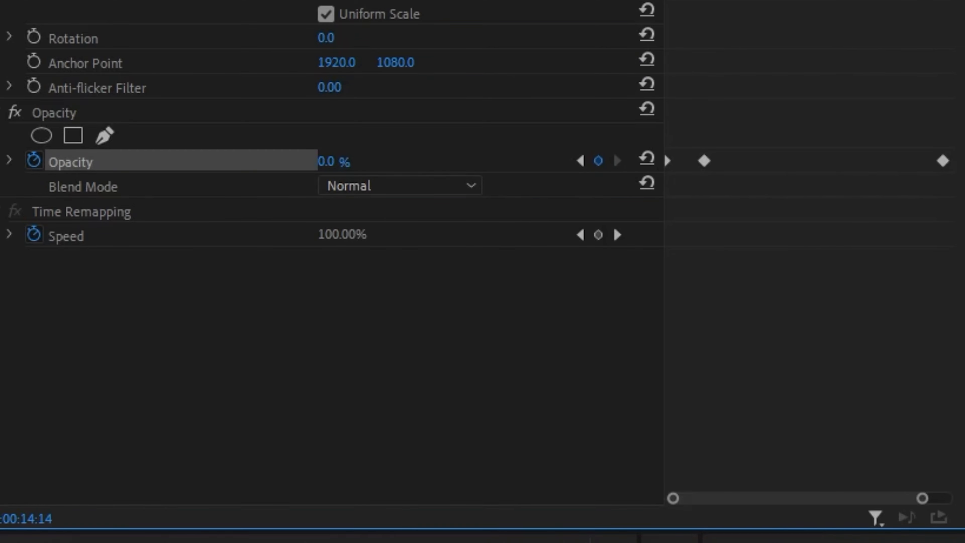
Play the end of the sequence from 00:00:11:12 to preview the fade-out and check its opacity keyframes.
drag(760, 388, 697, 394)
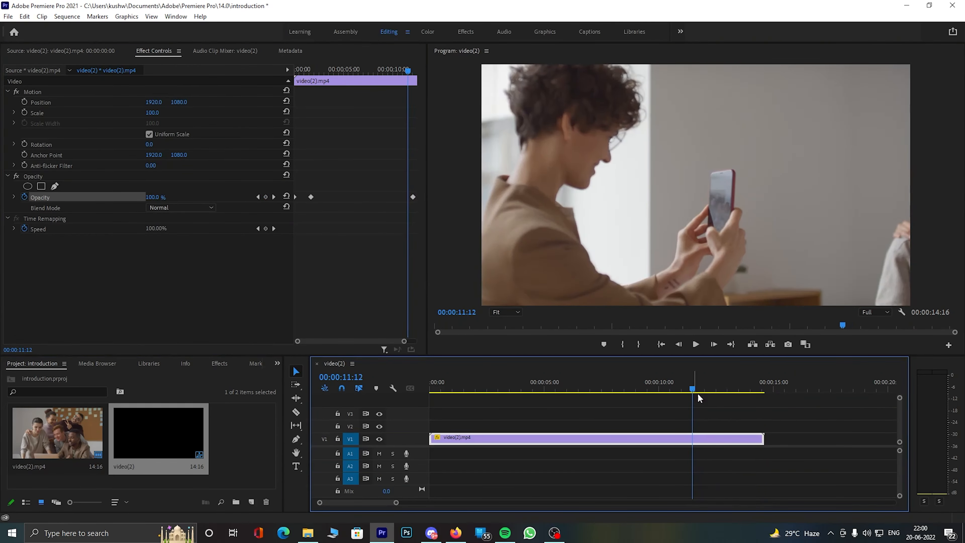
key(space)
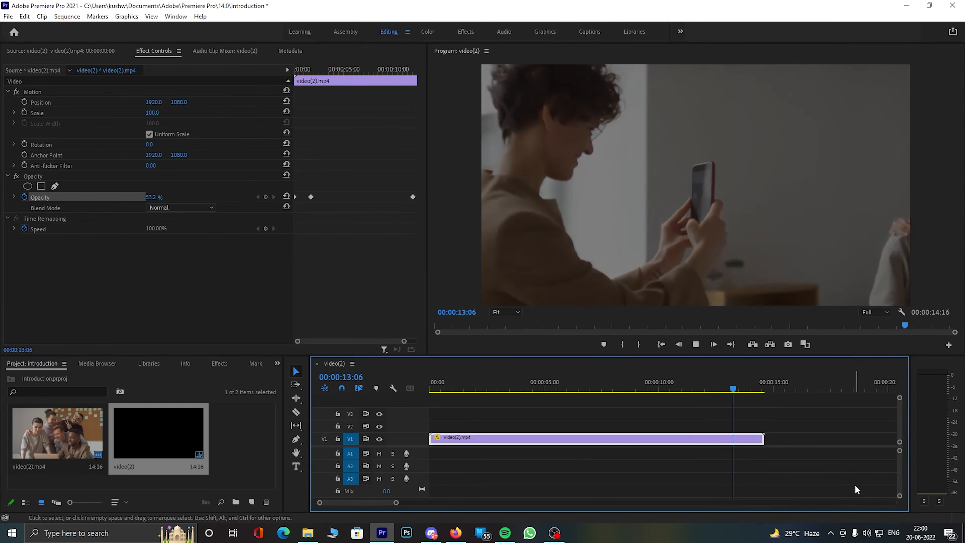
key(space)
click(405, 342)
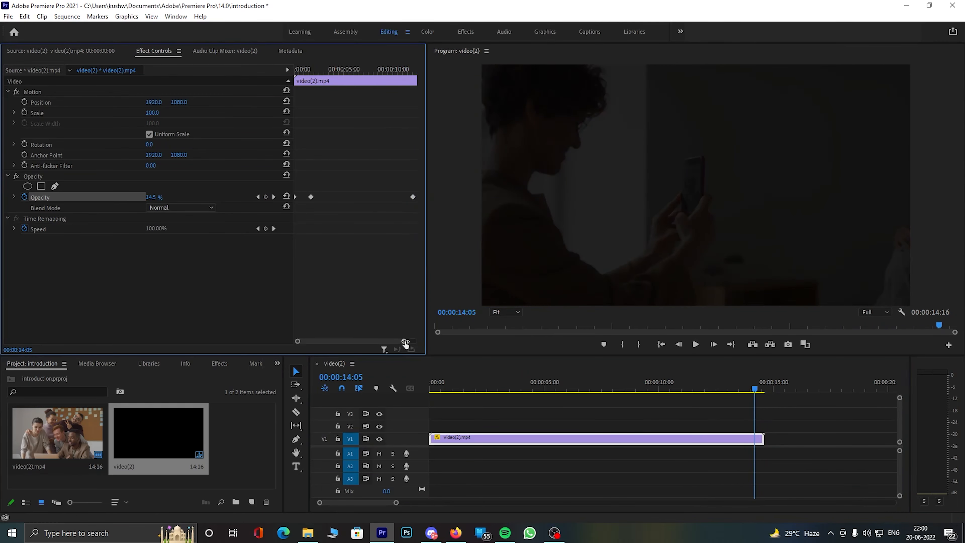
drag(406, 342, 414, 342)
drag(413, 70, 390, 71)
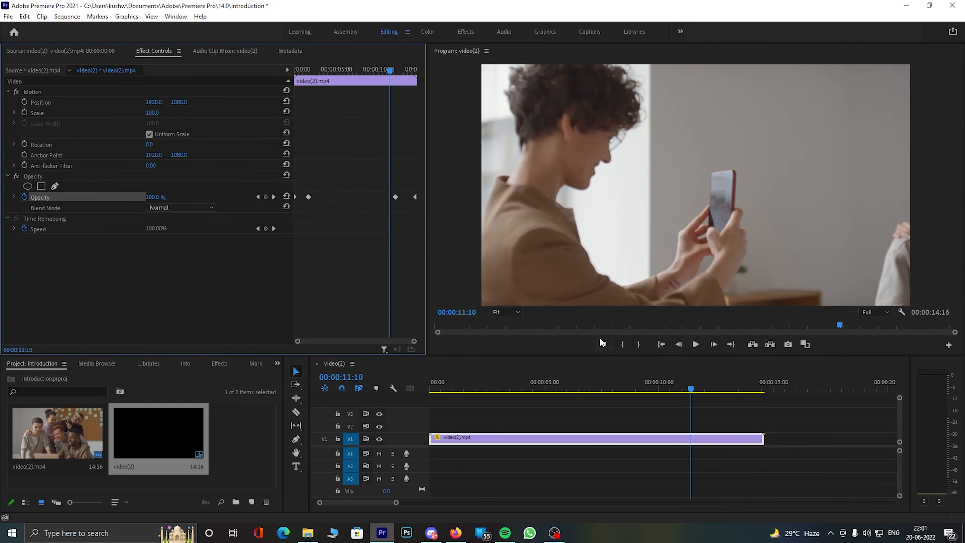
drag(425, 256, 568, 255)
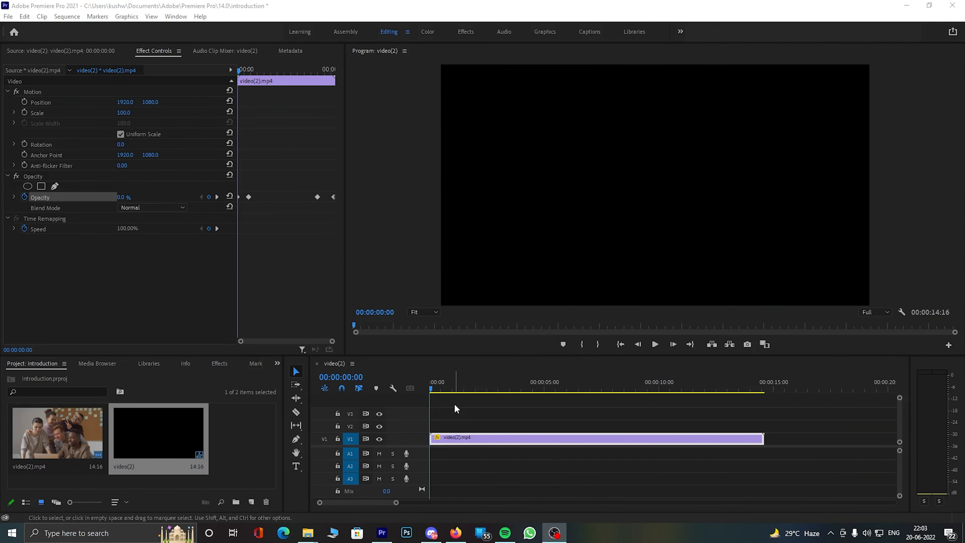
Cut the clip on V1 into five segments with the Razor tool, at about 3.5, 5.6, 8.8 and 10.2 seconds.
drag(435, 385, 599, 402)
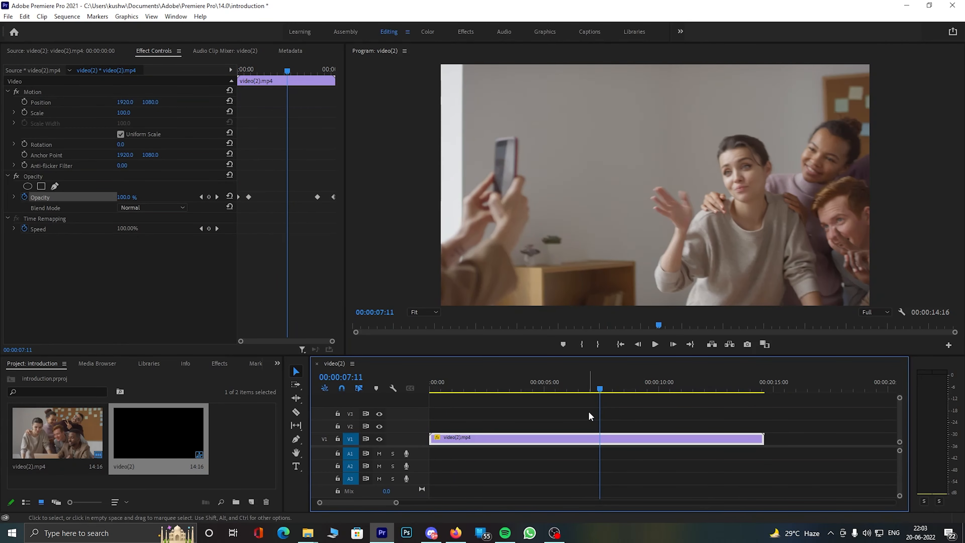
key(c)
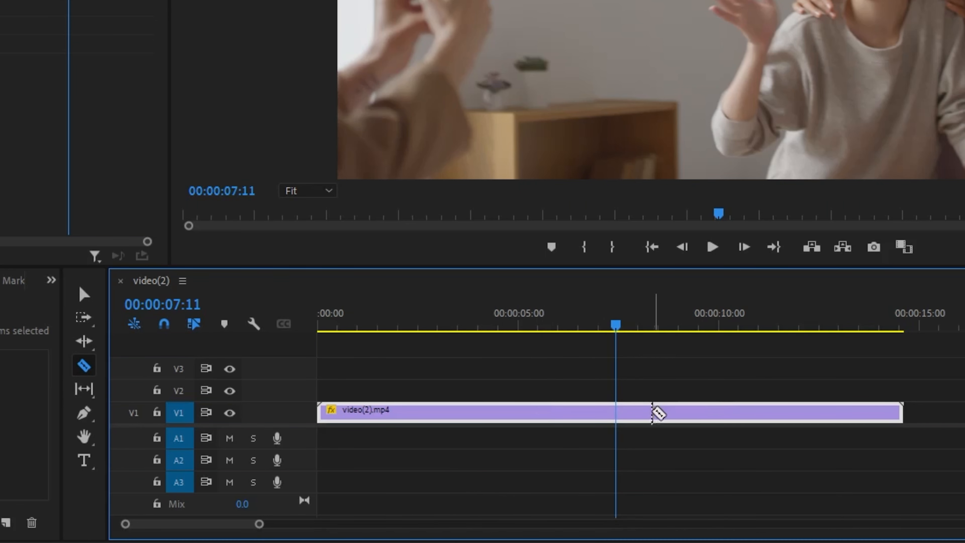
click(458, 411)
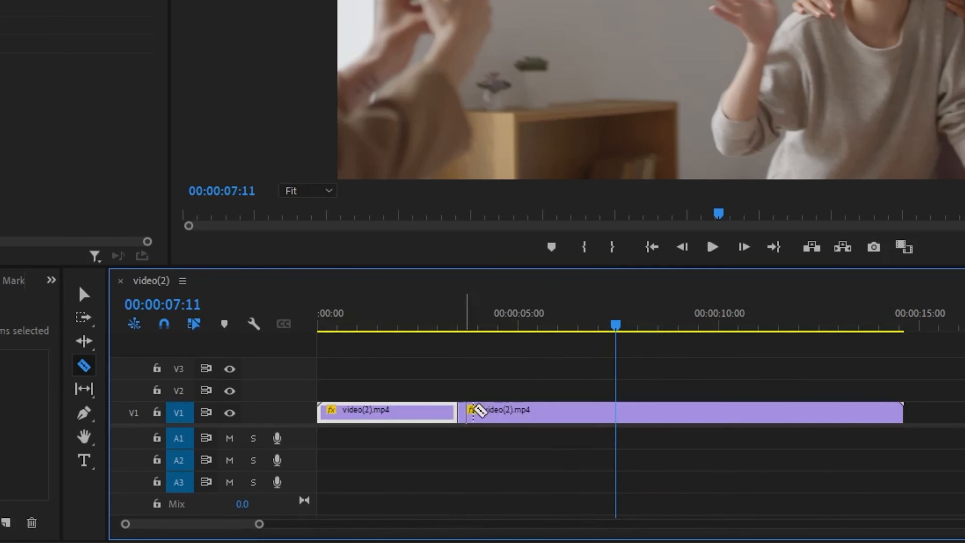
click(543, 411)
click(669, 413)
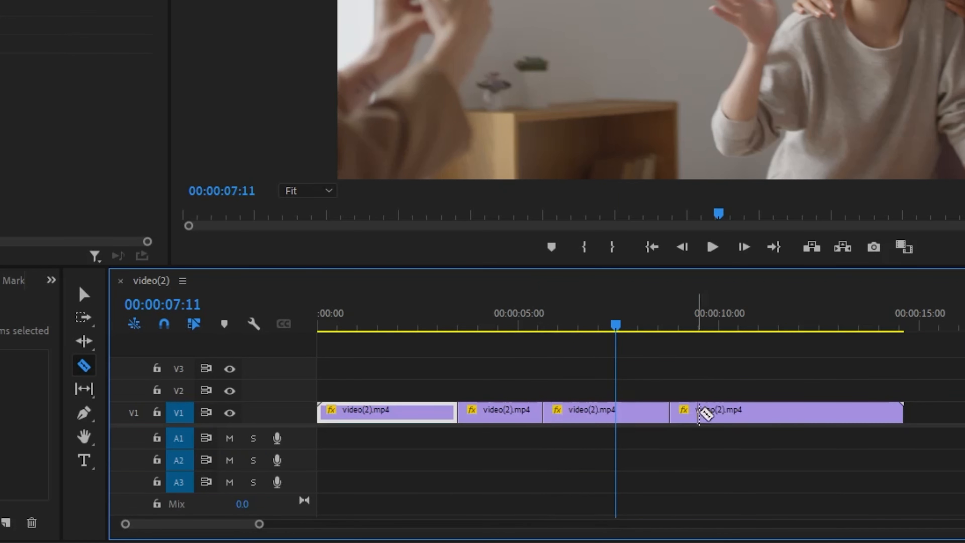
click(726, 412)
click(82, 297)
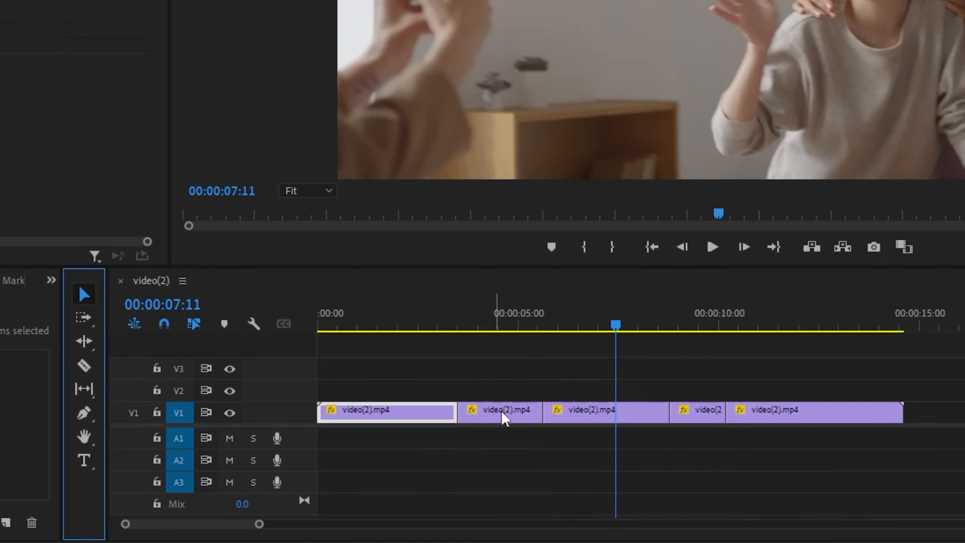
Move the second clip segment from V1 straight up to track V2, keeping its time position.
drag(486, 418, 502, 392)
drag(564, 415, 575, 434)
click(576, 431)
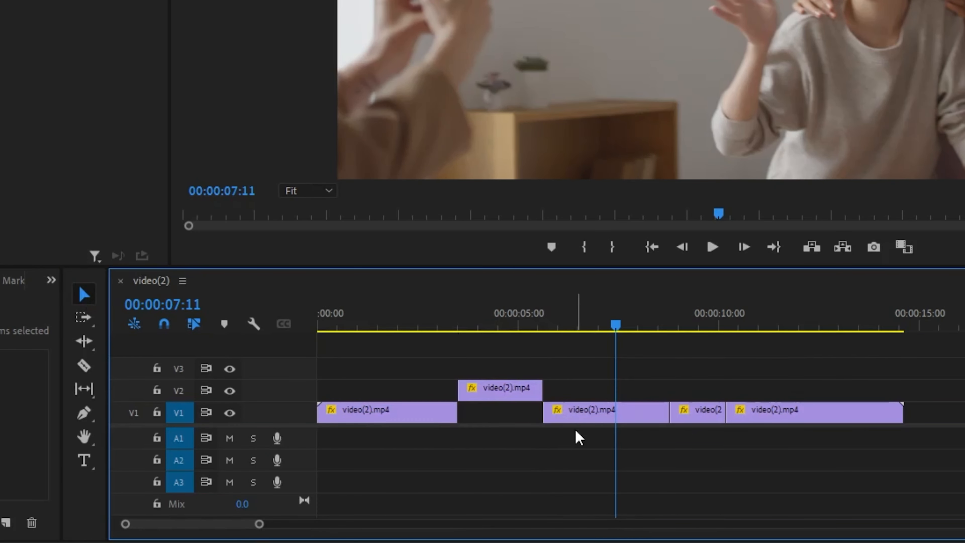
Return the segment on V2 to its place on V1 and undo all Razor cuts, restoring one continuous clip.
drag(507, 394, 509, 419)
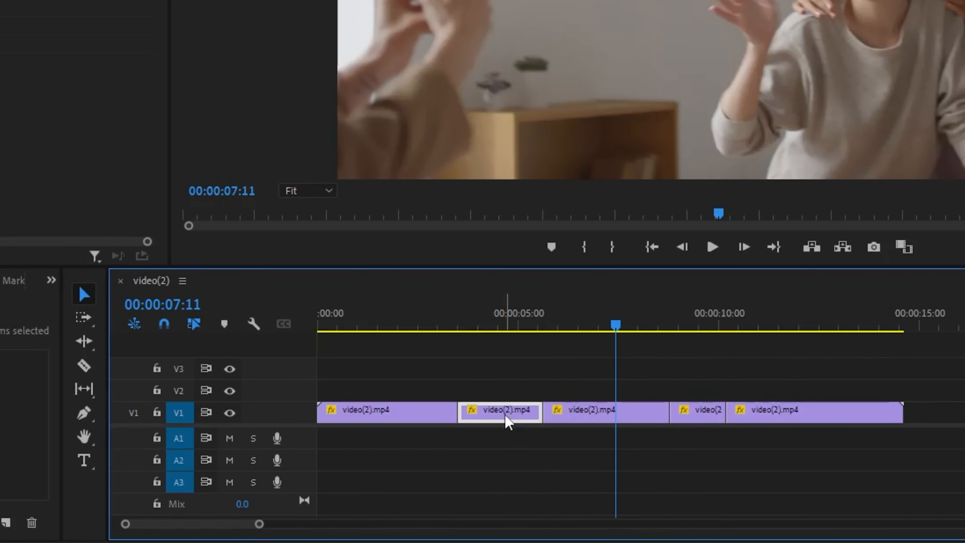
key(ctrl+z)
key(ctrl+z)
key(ctrl+z)
key(ctrl+z)
key(ctrl+z)
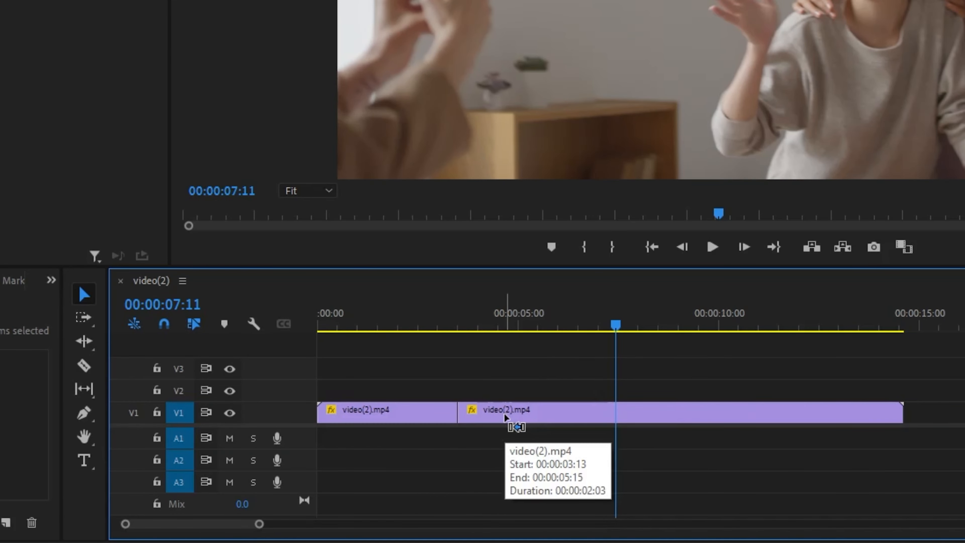
key(ctrl+z)
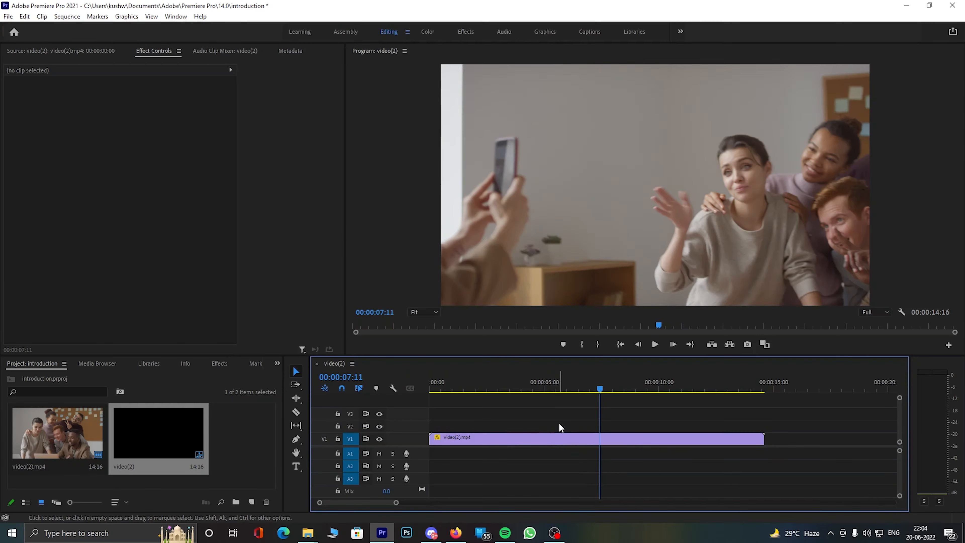
Add the text "FRIENDS" over the video frame at 00:00:04:24 with the Type tool.
drag(579, 334, 441, 326)
drag(475, 380, 543, 381)
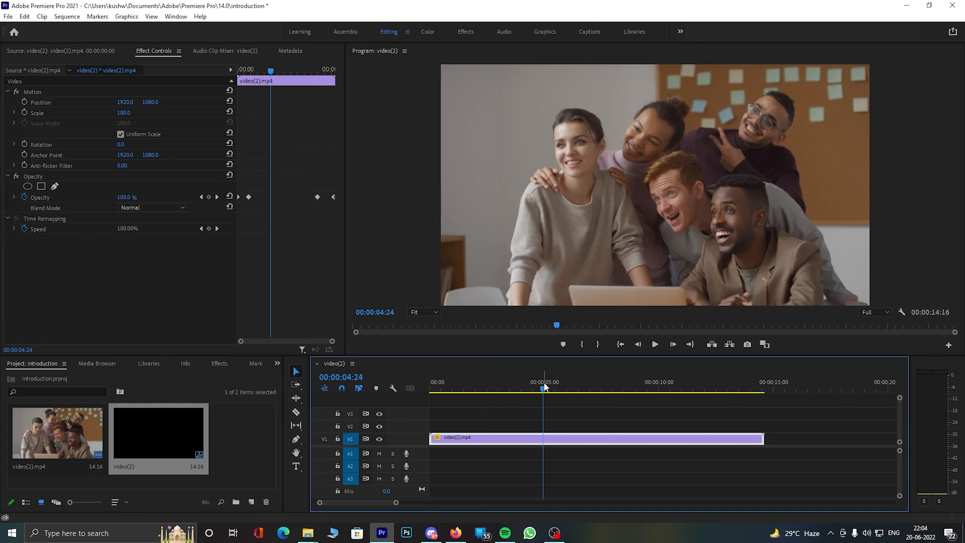
key(t)
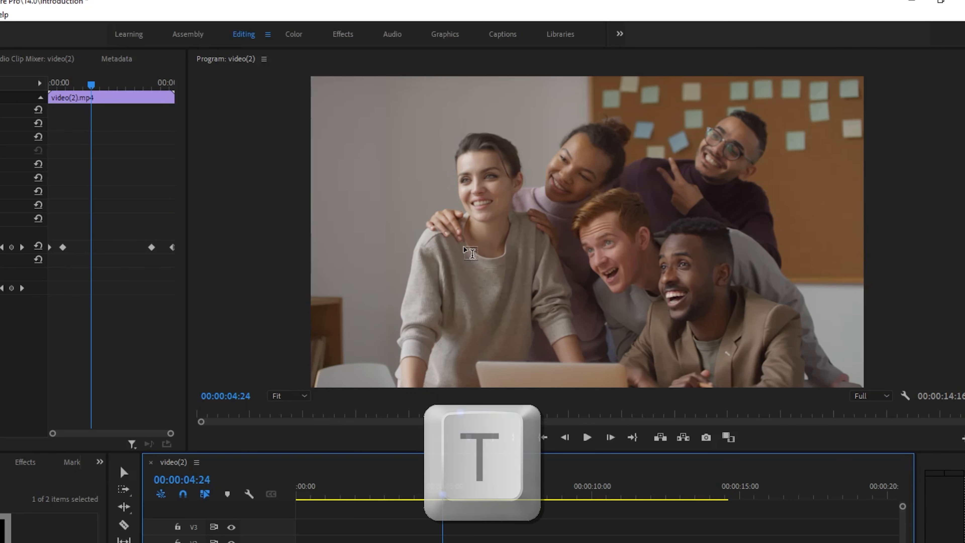
click(478, 198)
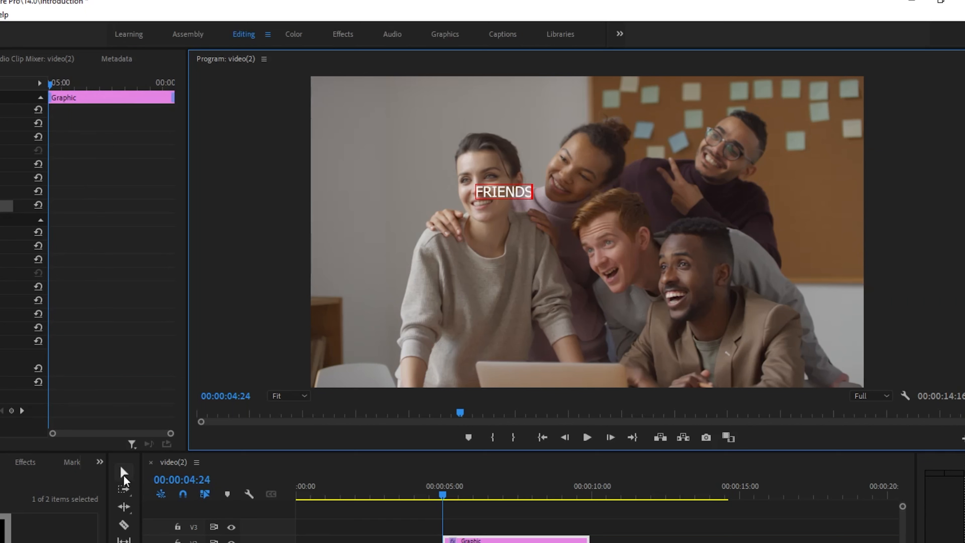
click(124, 473)
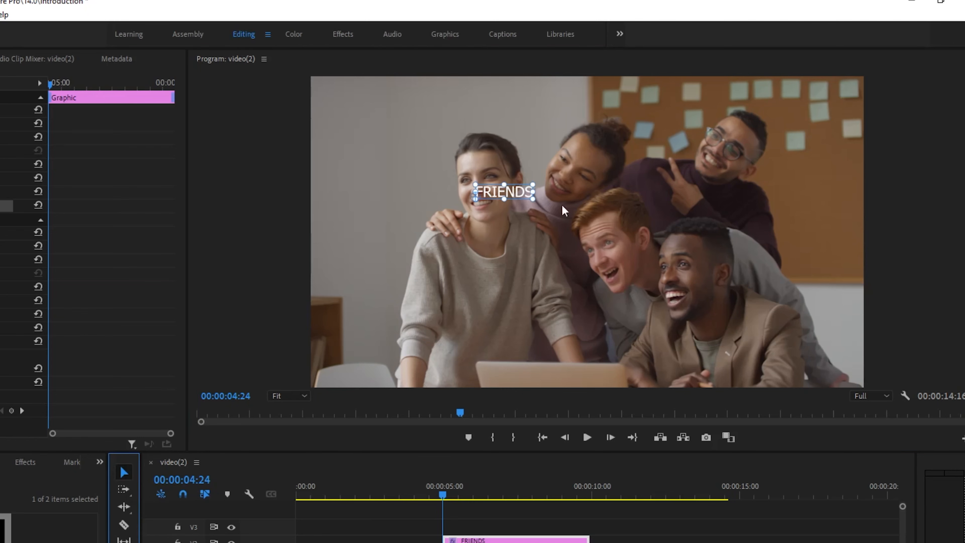
Enlarge the FRIENDS text to about two thirds of the frame's width and position it across the middle of the image.
drag(534, 198, 791, 262)
drag(754, 164, 735, 209)
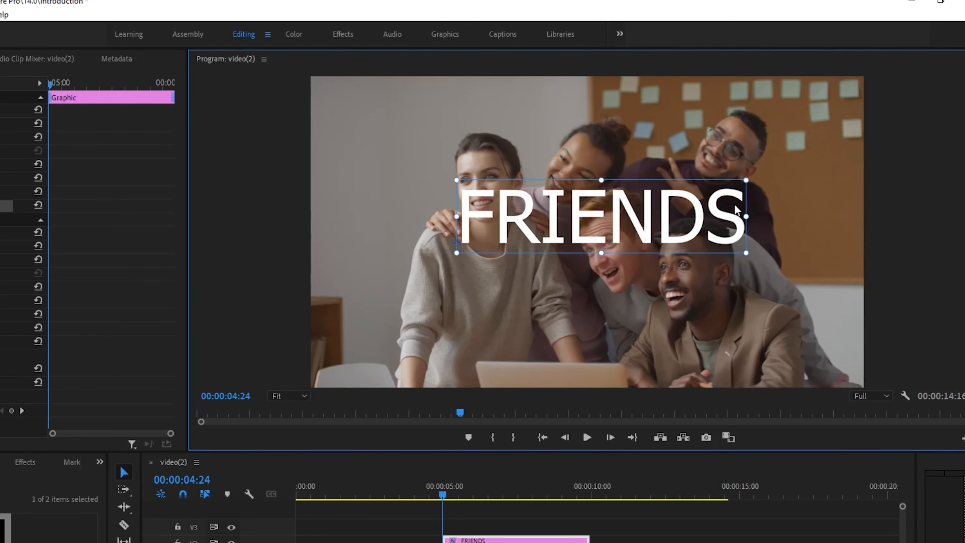
drag(771, 169, 799, 166)
drag(731, 208, 702, 221)
drag(772, 179, 795, 172)
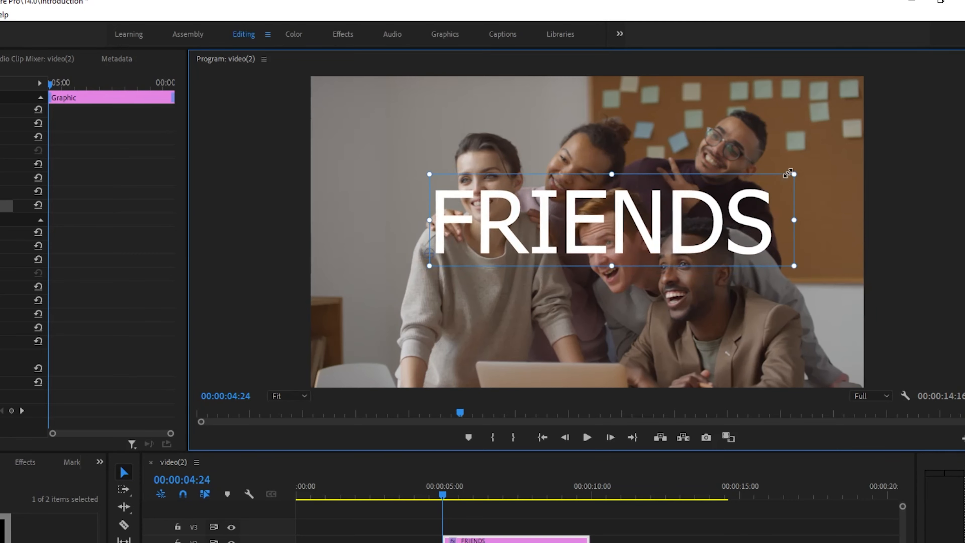
drag(736, 213, 722, 209)
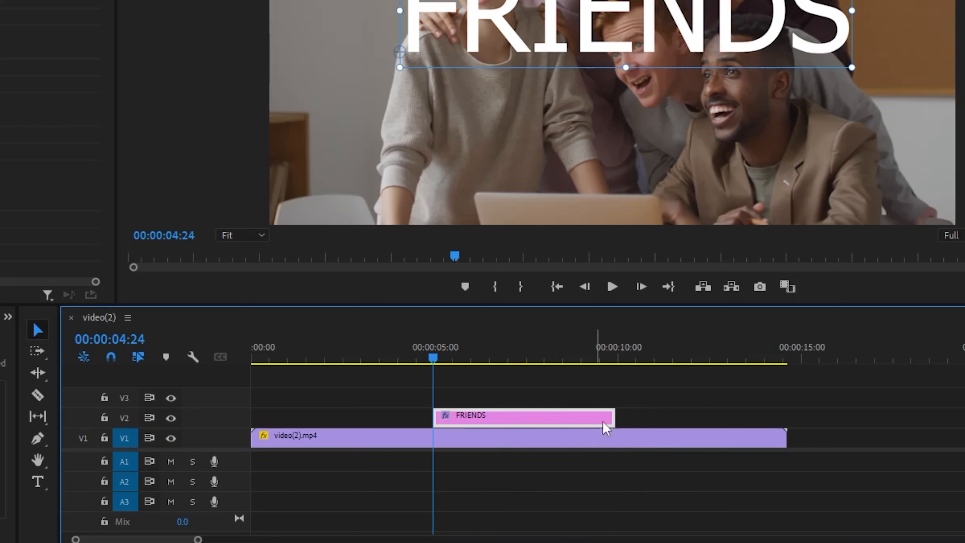
Cut the FRIENDS title on V2 at about 8.7 seconds with the Razor tool and delete the remainder after the cut.
mouse_move(613, 418)
mouse_down()
mouse_move(556, 418)
mouse_move(616, 418)
mouse_up()
key(c)
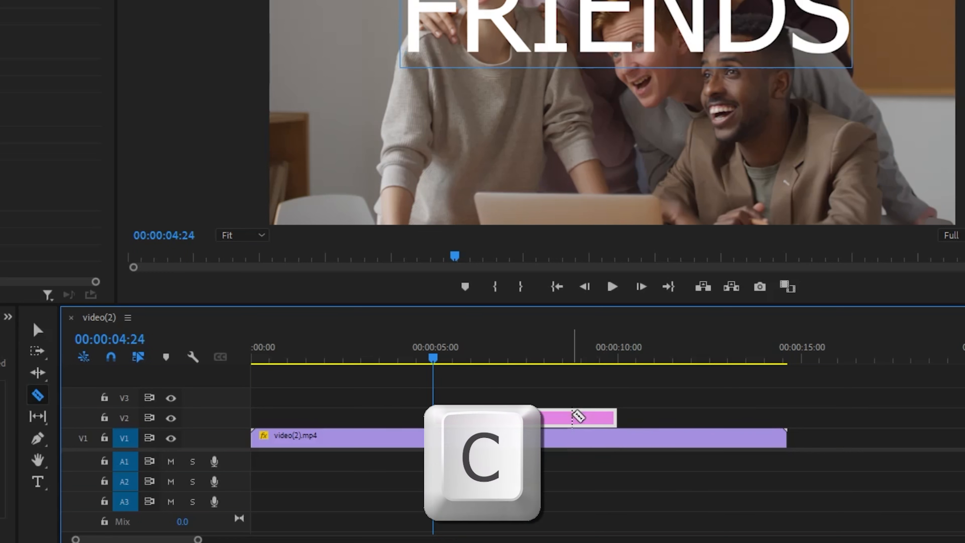
click(572, 415)
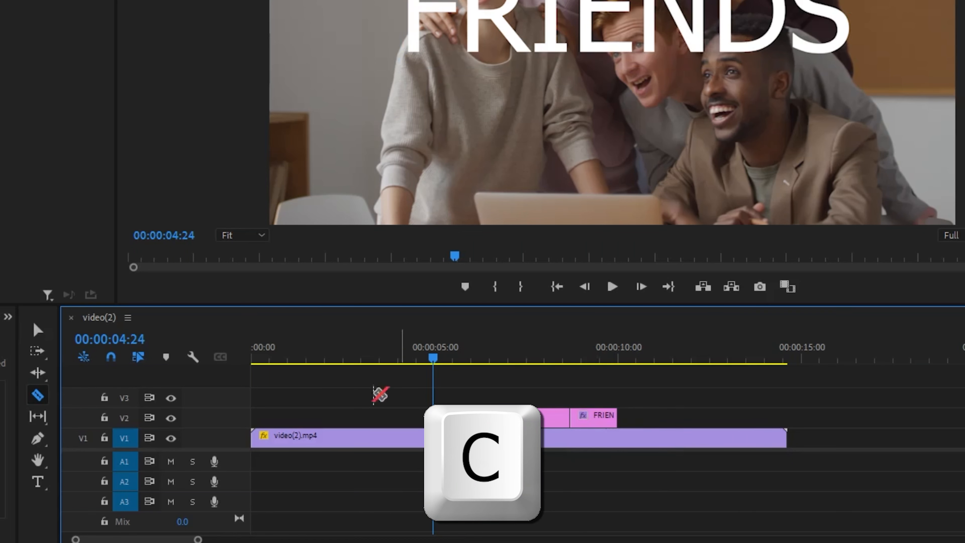
click(37, 329)
right_click(596, 416)
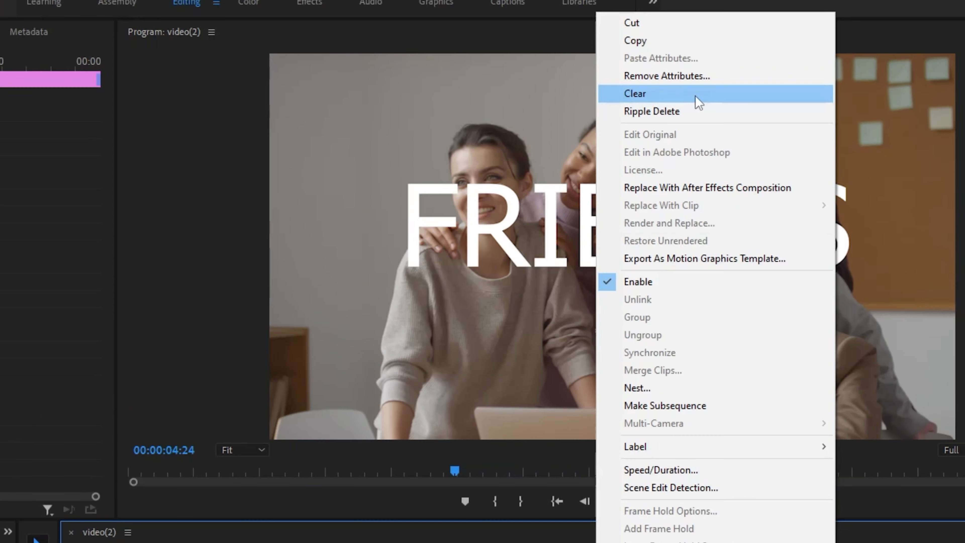
click(698, 102)
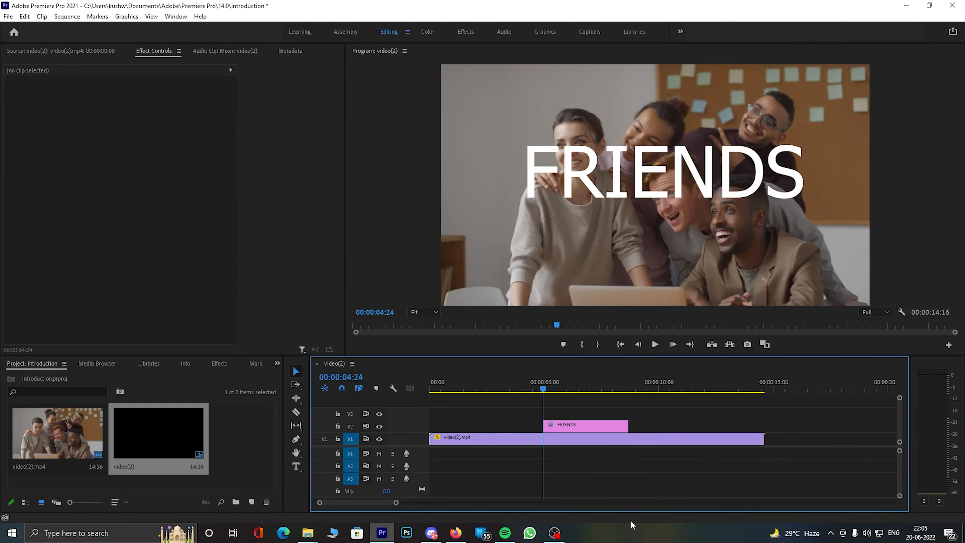
Play the start of the sequence from 00:00:00:01 to preview the fade-in.
drag(537, 386, 431, 385)
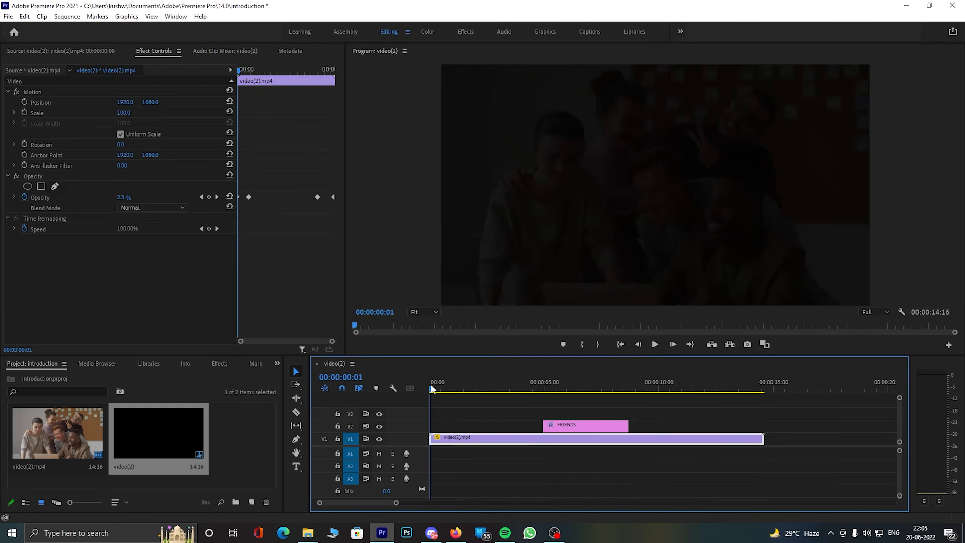
key(space)
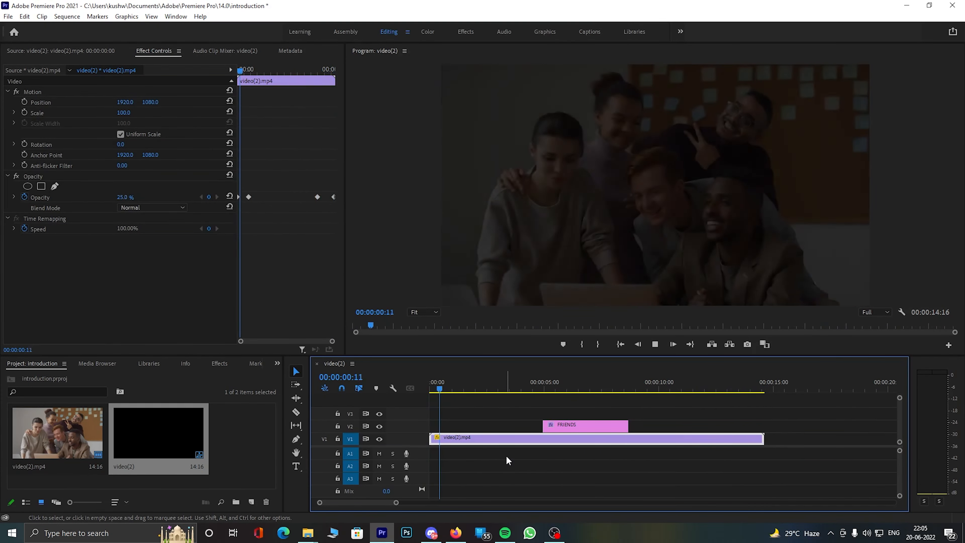
key(space)
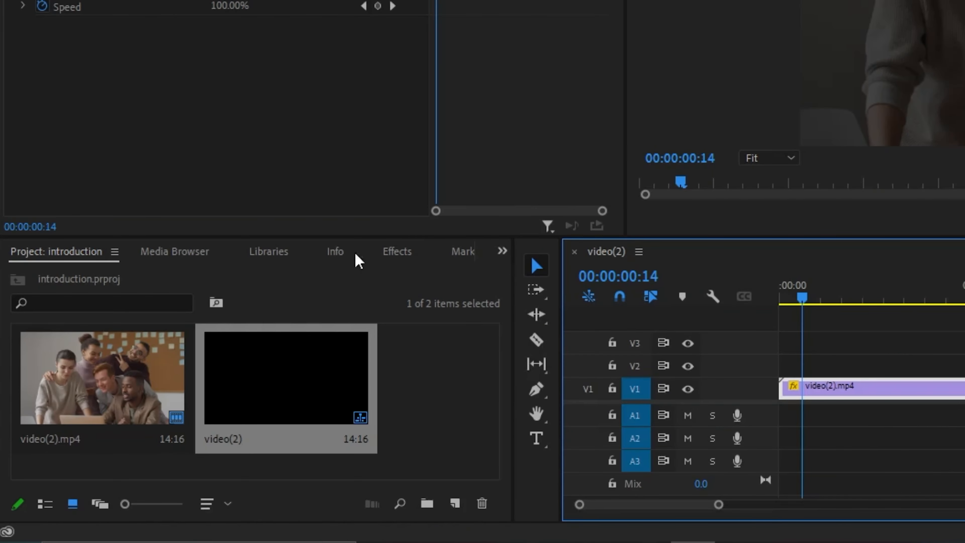
Search the effects for "CROSS DISSOLVE" and apply the Cross Dissolve transition to the end of the V1 clip.
click(398, 257)
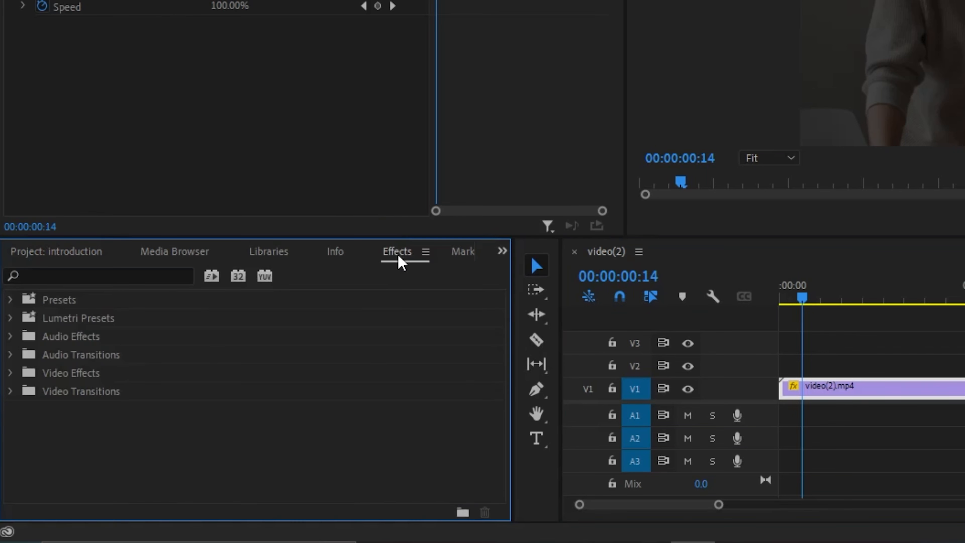
click(40, 276)
text(CROSS)
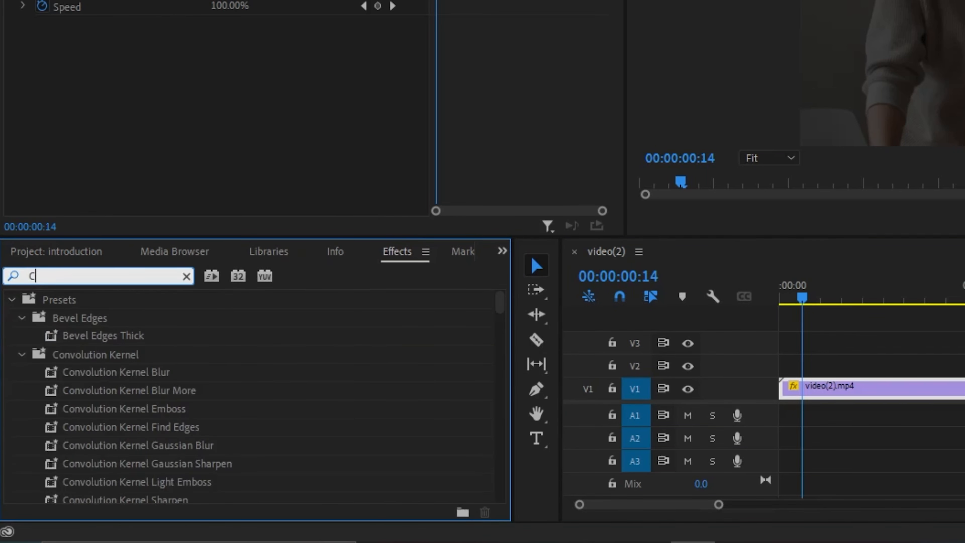
text( DISSOLVE)
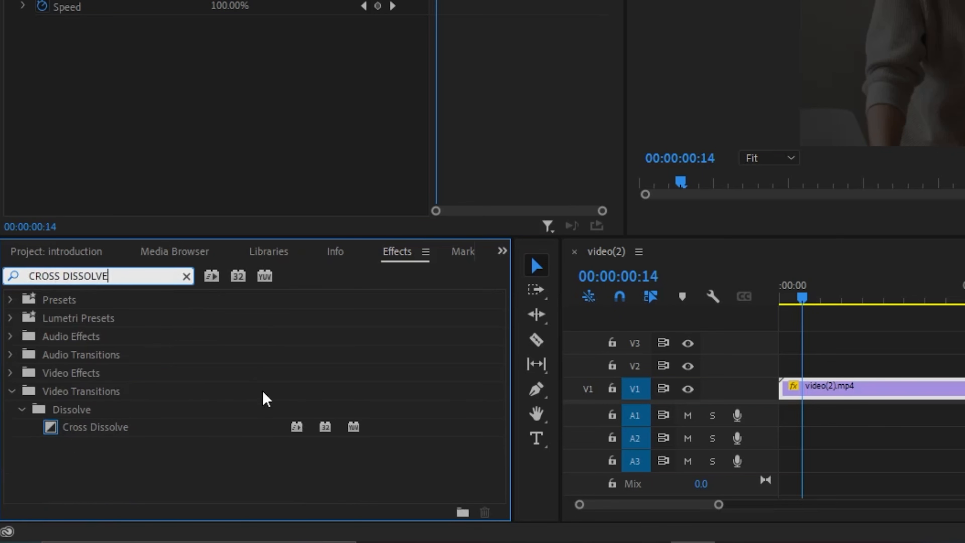
drag(172, 429, 215, 401)
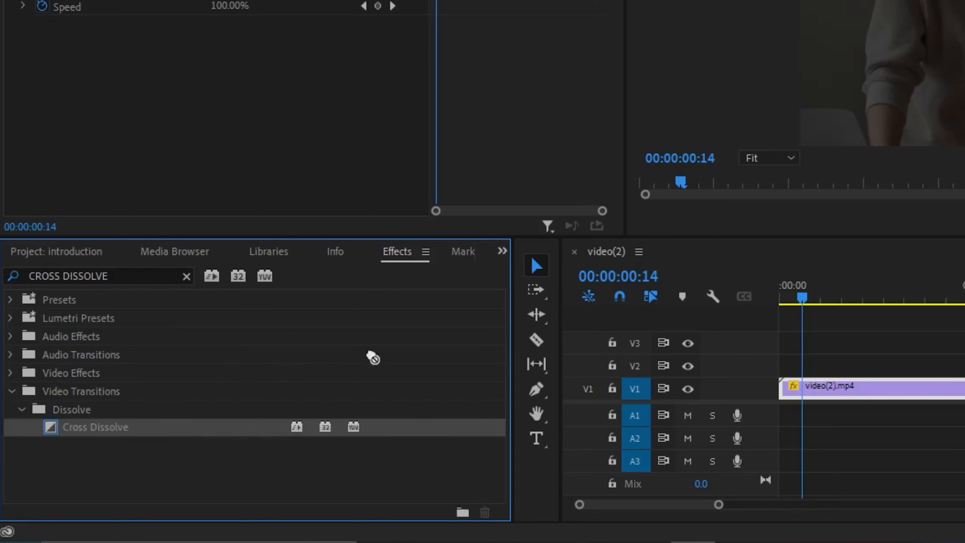
drag(372, 357, 806, 340)
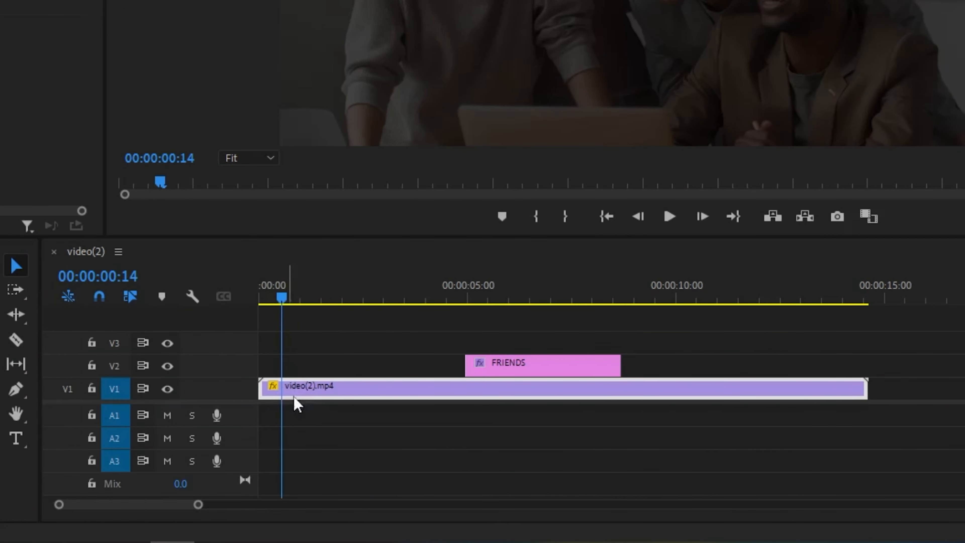
drag(298, 404, 866, 394)
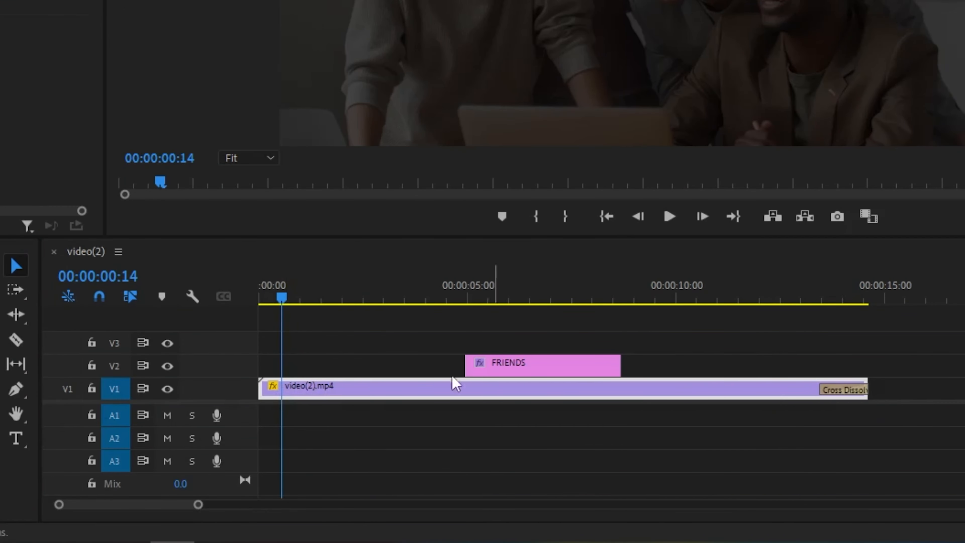
Play the sequence from 00:00:13:02 to preview the Cross Dissolve at the end of the clip.
key(space)
click(821, 296)
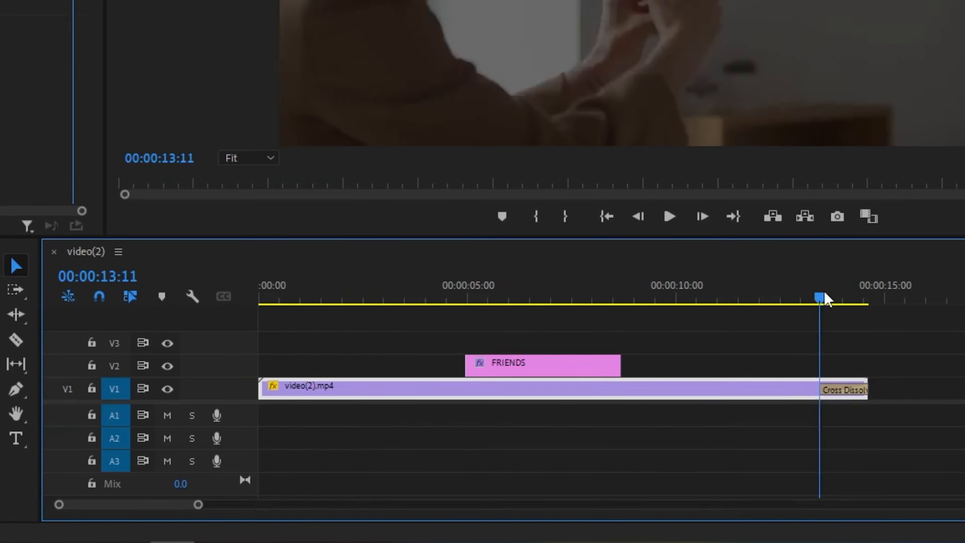
drag(824, 294, 805, 295)
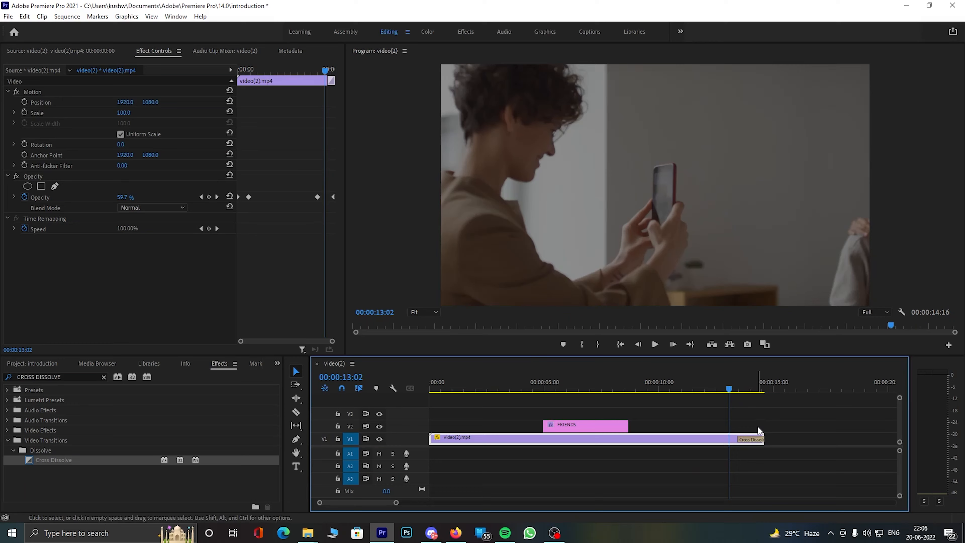
key(space)
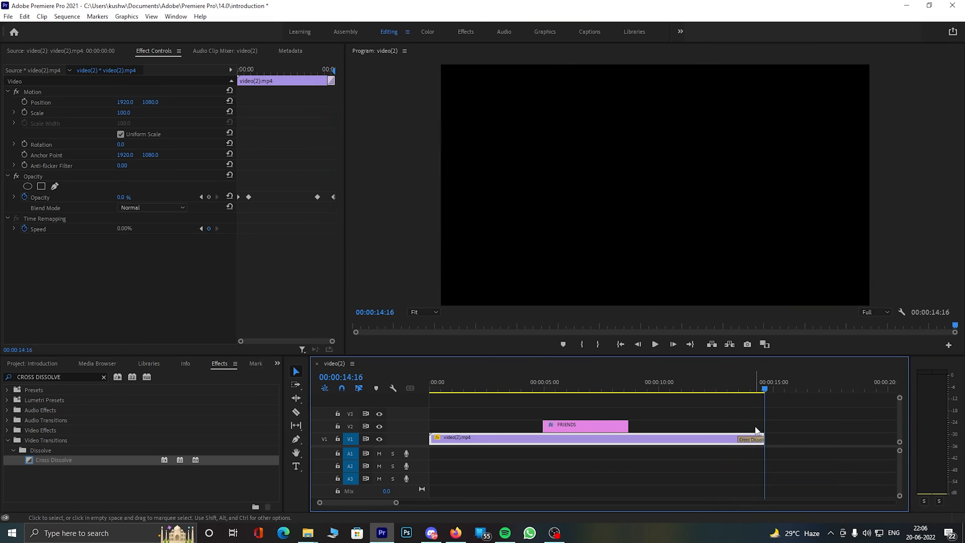
key(space)
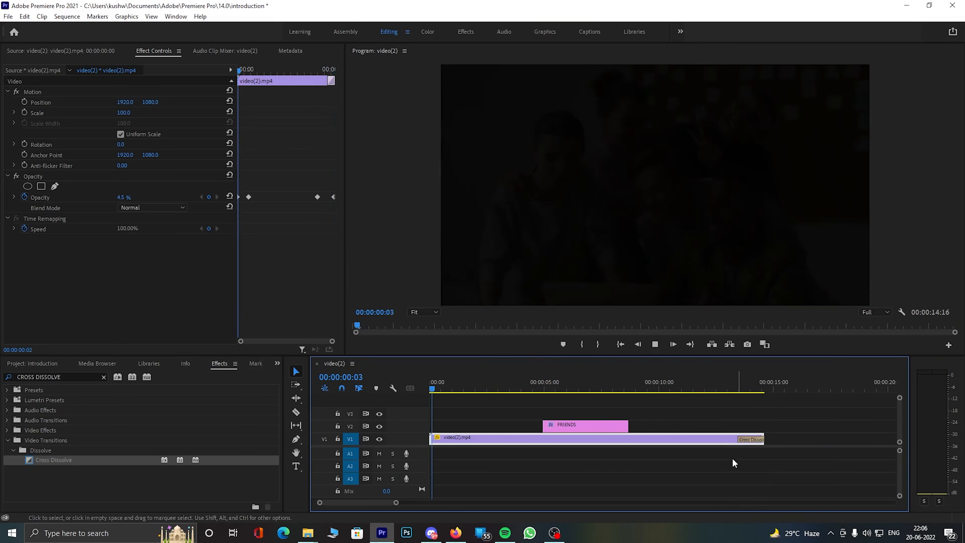
key(space)
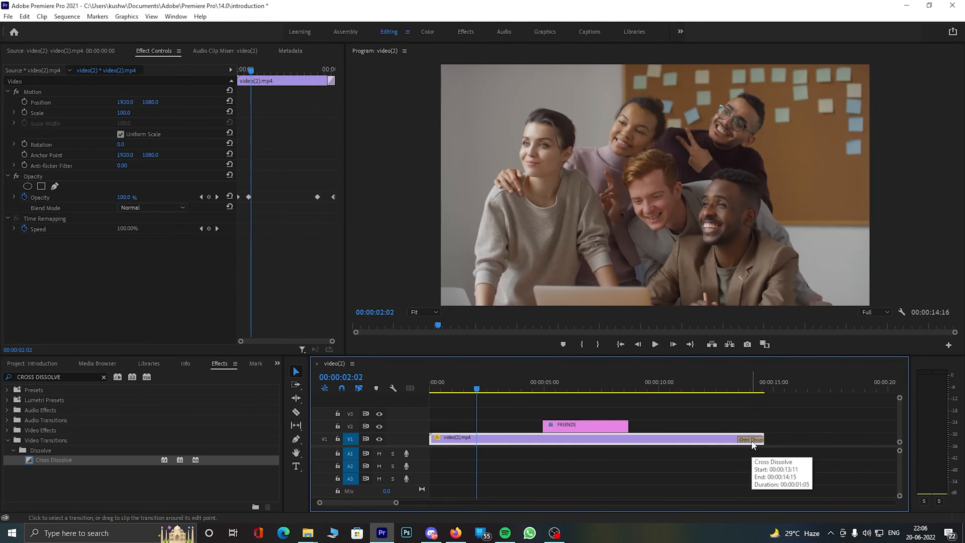
Apply Cross Dissolve to the start of the V1 clip and preview it from 00:00:00:00.
drag(49, 461, 445, 439)
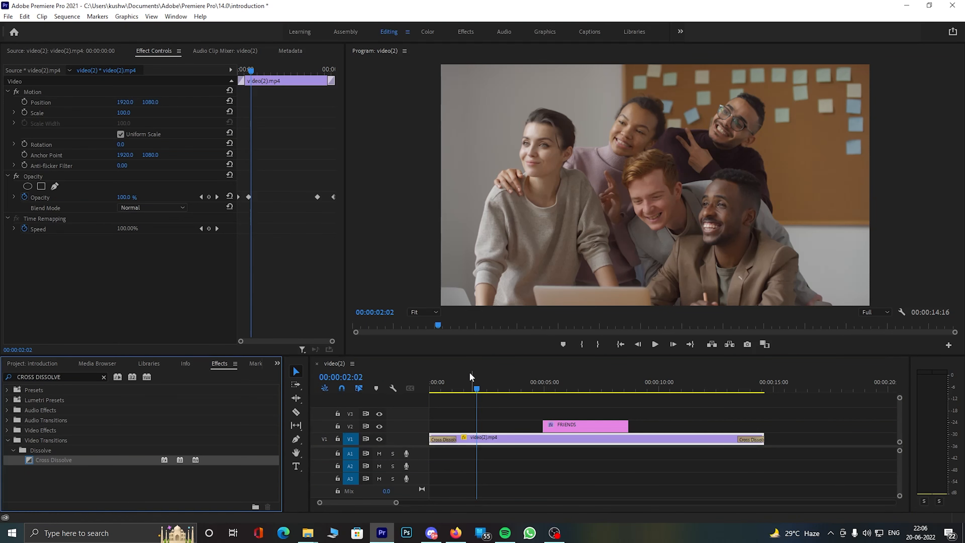
drag(471, 377, 425, 384)
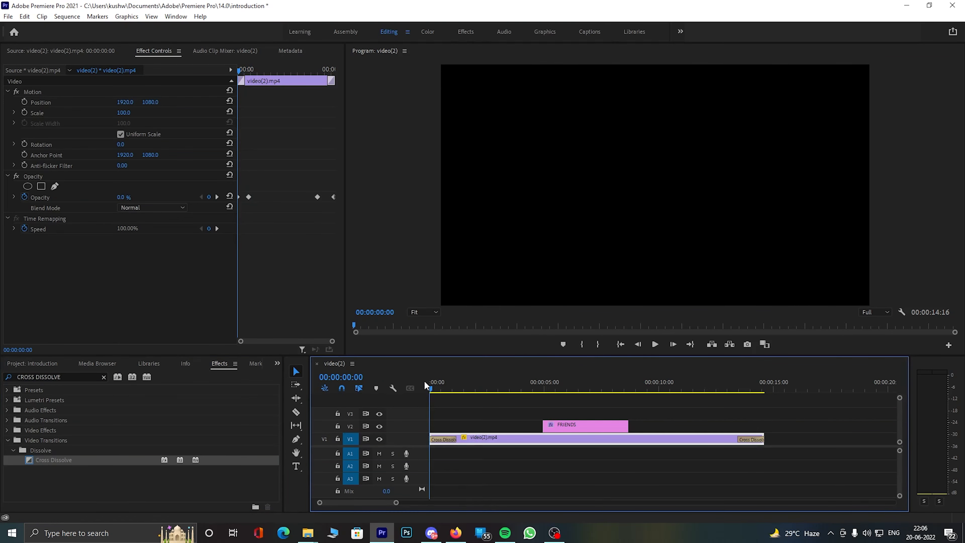
key(space)
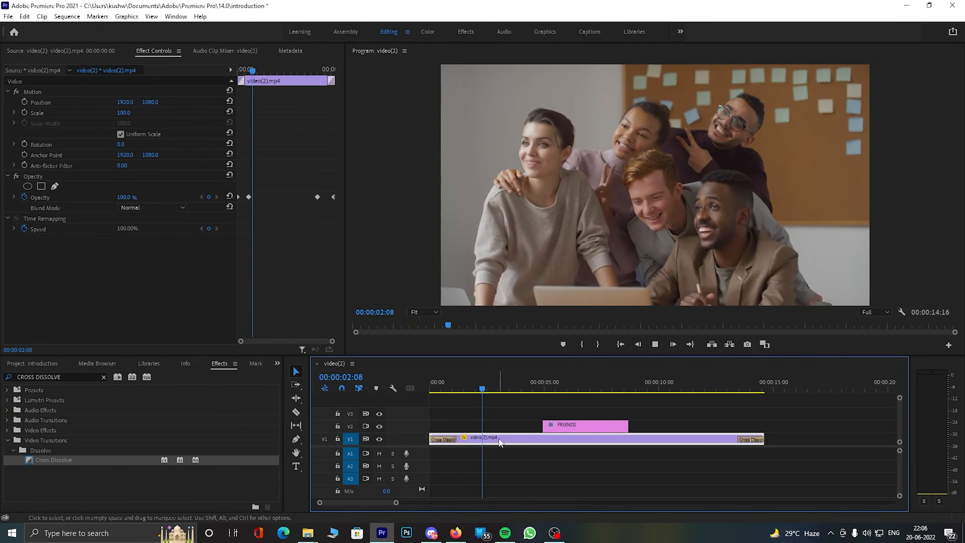
key(space)
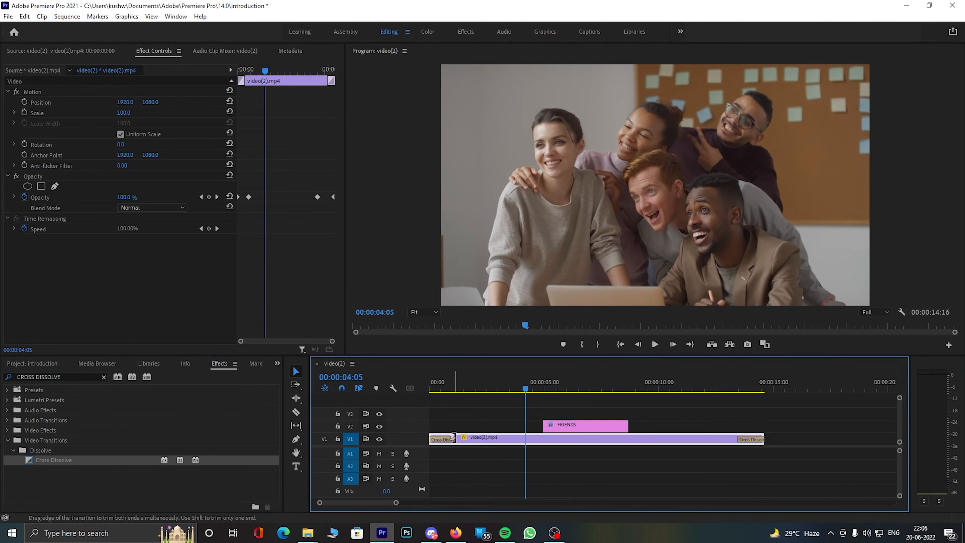
Lengthen the Cross Dissolve transitions at both ends of the V1 clip to about 2 seconds each and preview the result.
drag(458, 438, 477, 437)
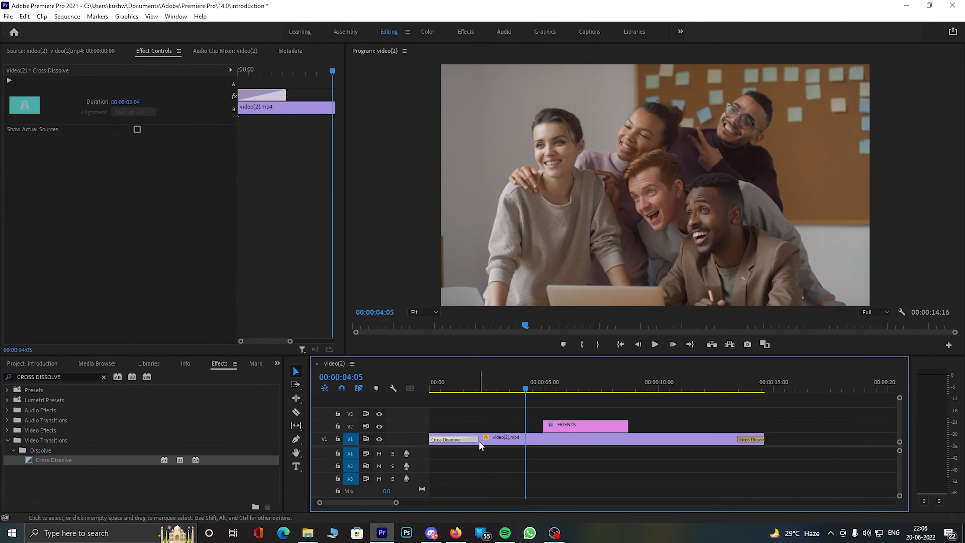
drag(736, 441, 714, 441)
click(436, 386)
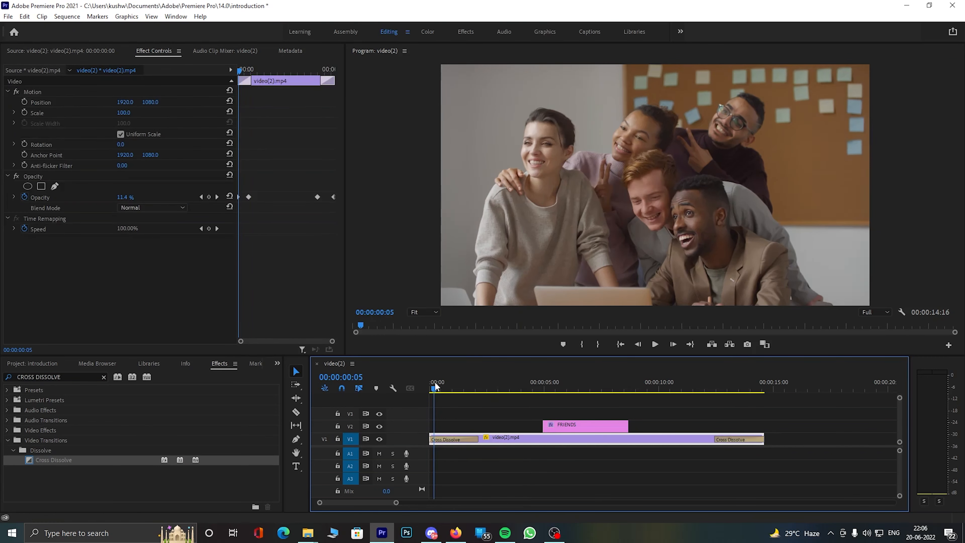
key(space)
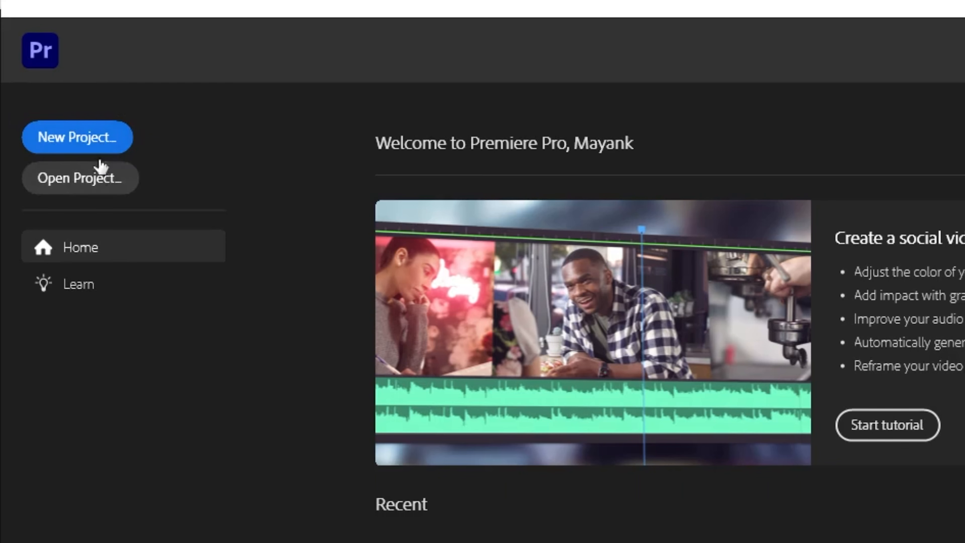
Start a new project named SAMPLE PROJECT and review its scratch disk and general settings.
click(86, 148)
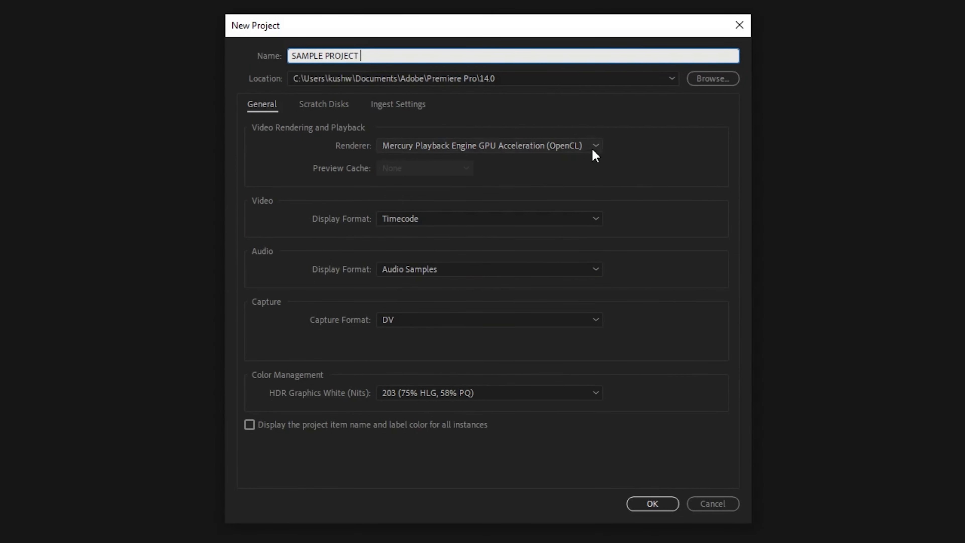
click(319, 104)
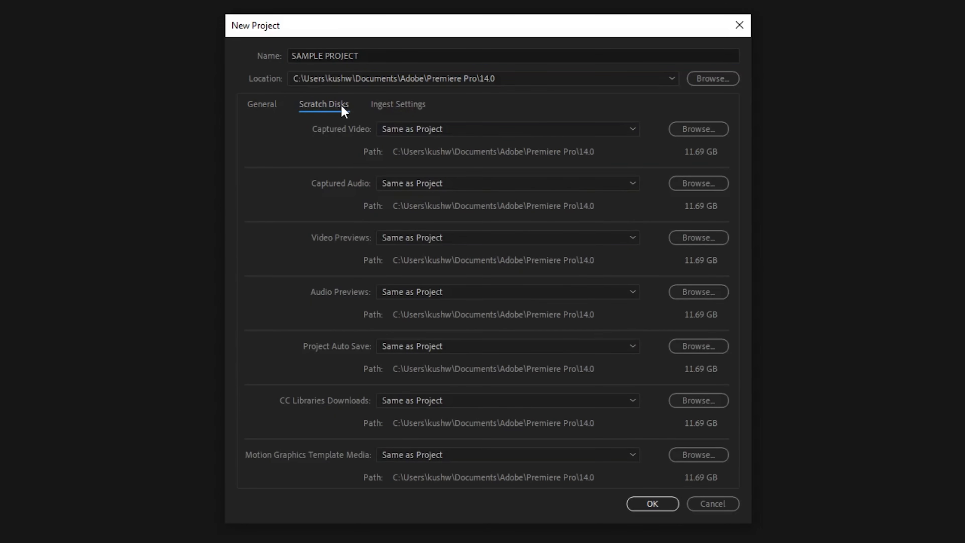
click(277, 108)
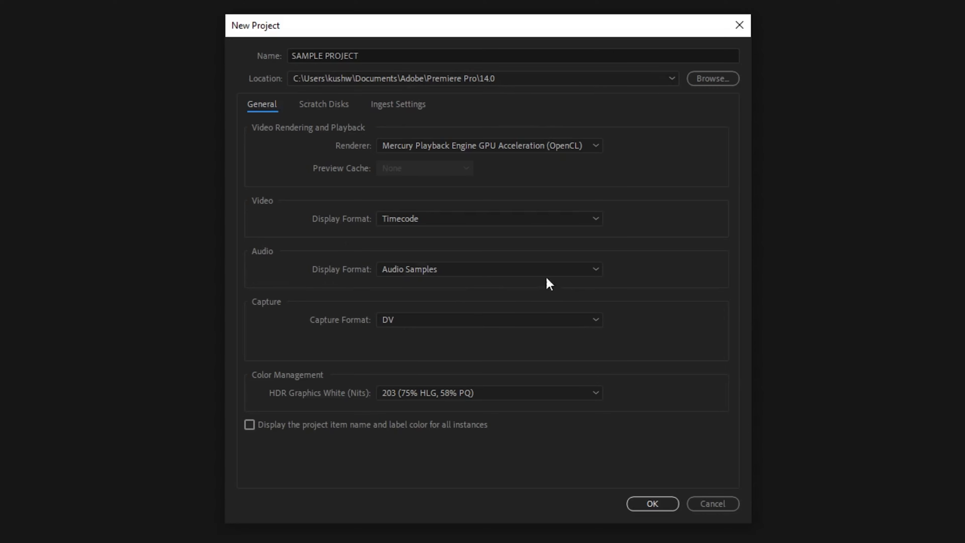
Create the project in the Permiere Pro course folder under Videos and enlarge the Project and Timeline panels.
click(716, 82)
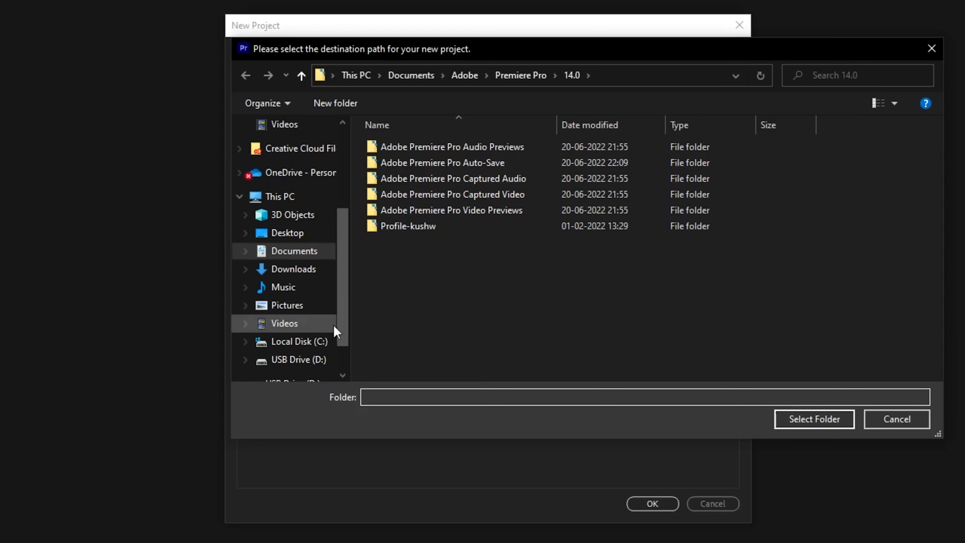
click(319, 324)
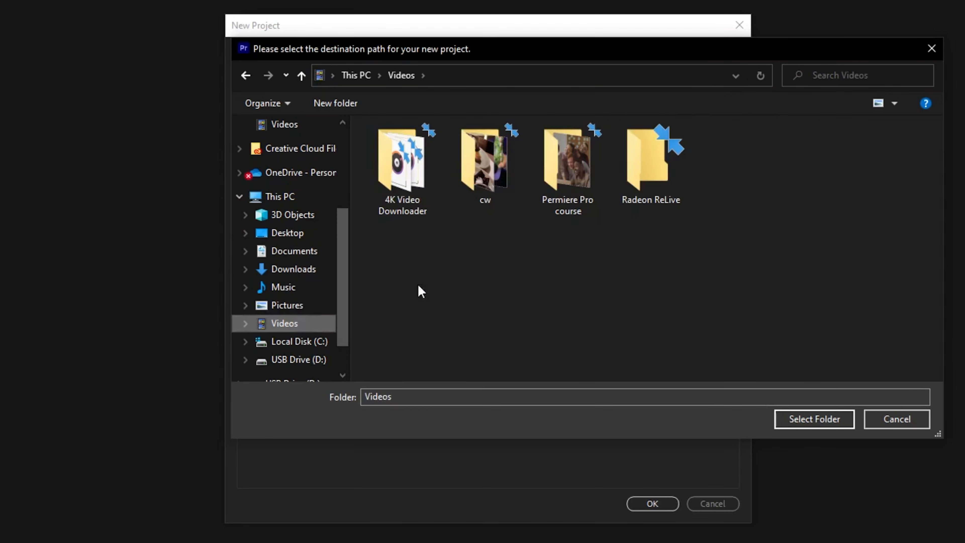
click(568, 188)
double_click(568, 189)
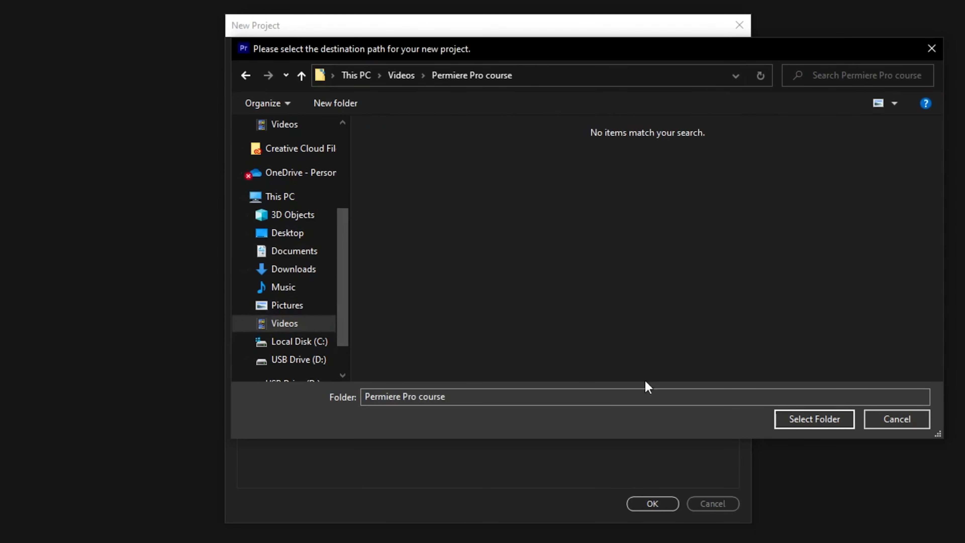
click(793, 415)
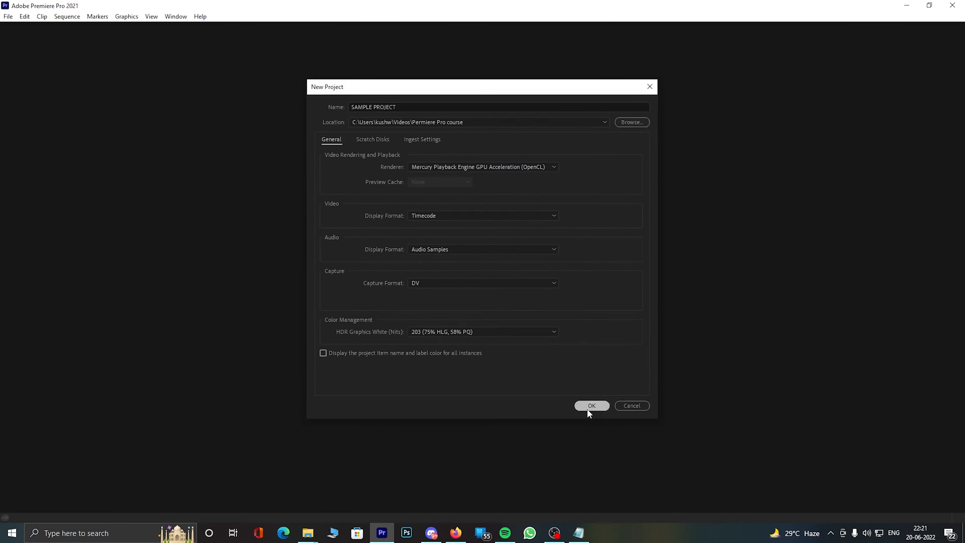
click(651, 504)
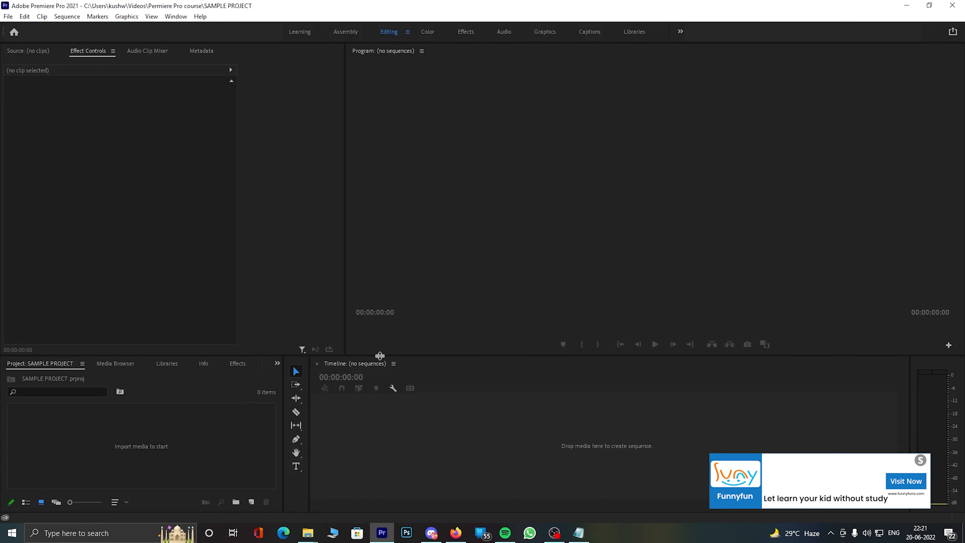
drag(380, 356, 387, 240)
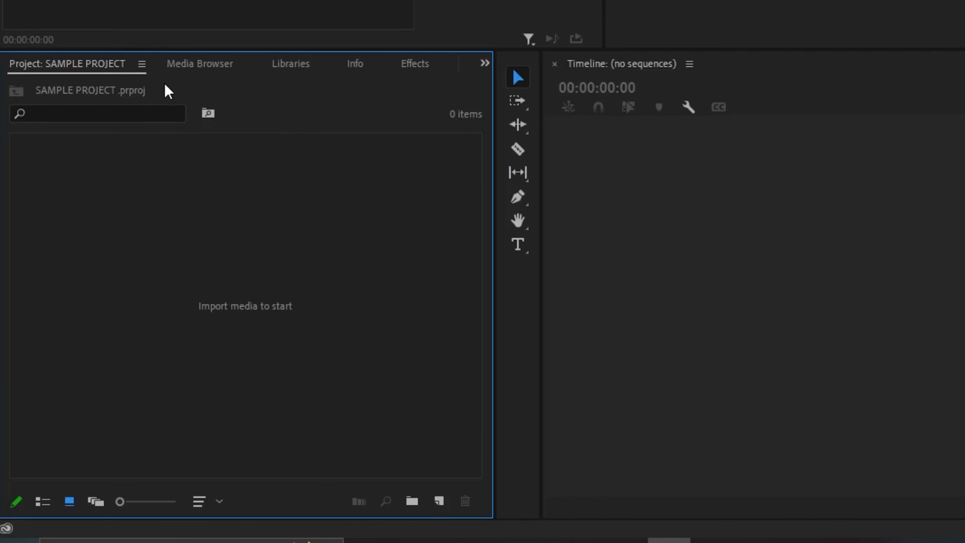
Create a second project named SAMPLE PROJECT 2 in the Permiere Pro course folder and switch back to SAMPLE PROJECT.
click(17, 29)
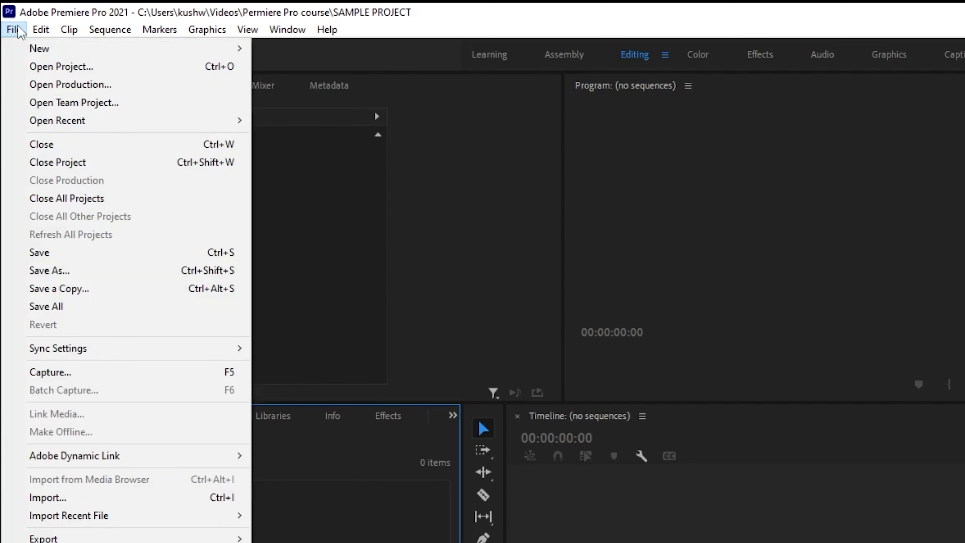
mouse_move(32, 49)
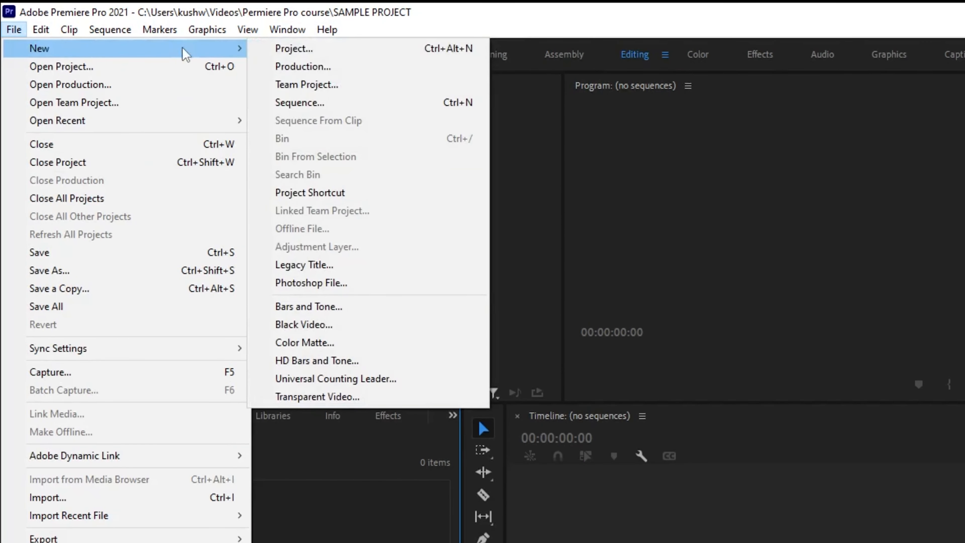
click(307, 51)
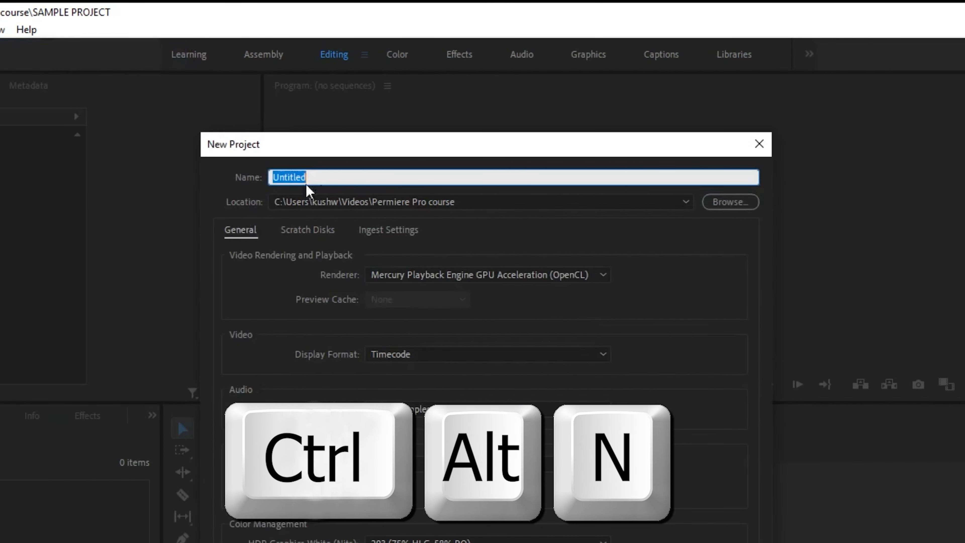
text(SAMPLE)
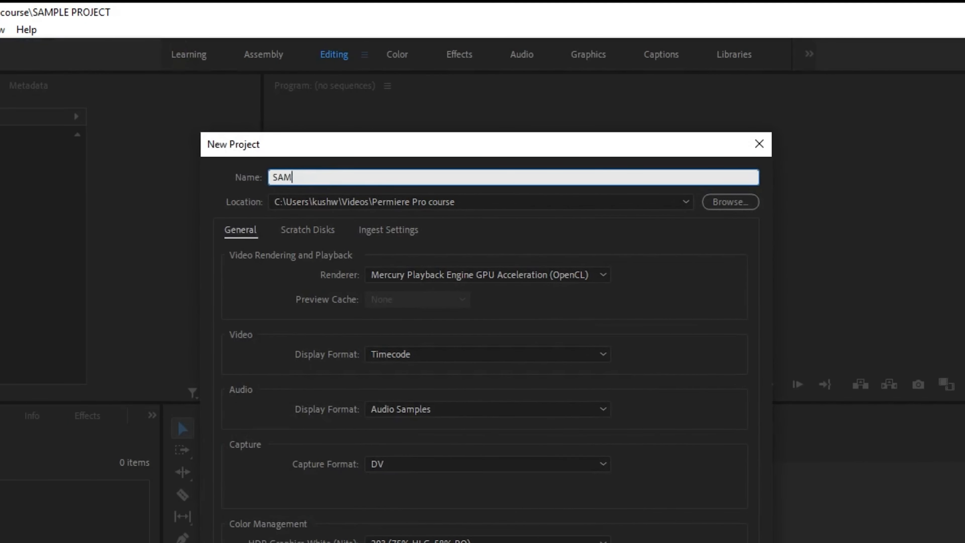
text( PROJECT 2\)
key(BackSpace)
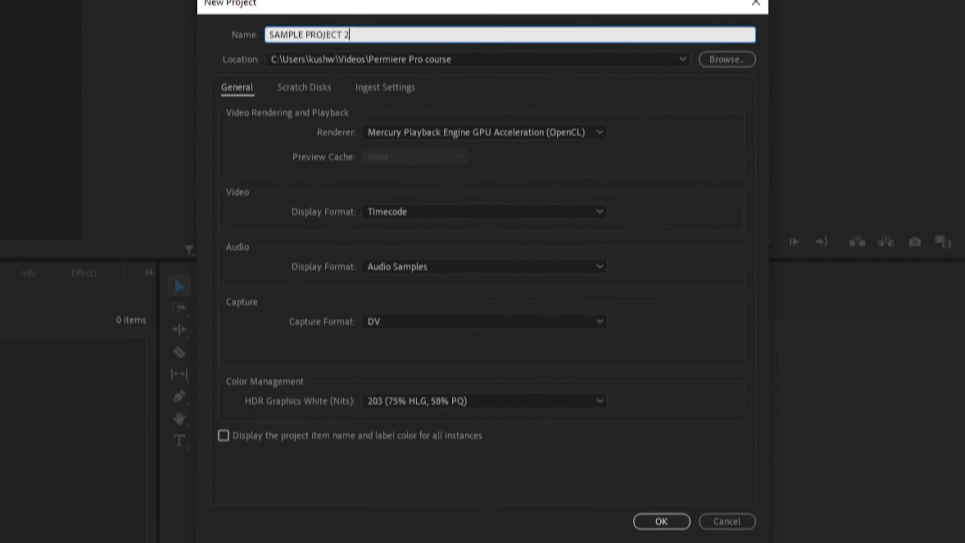
key(Return)
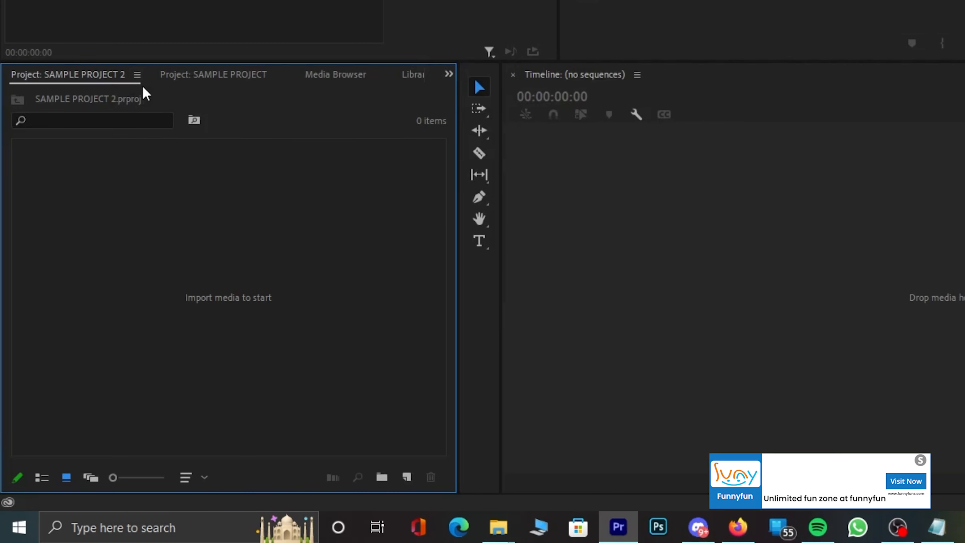
click(212, 76)
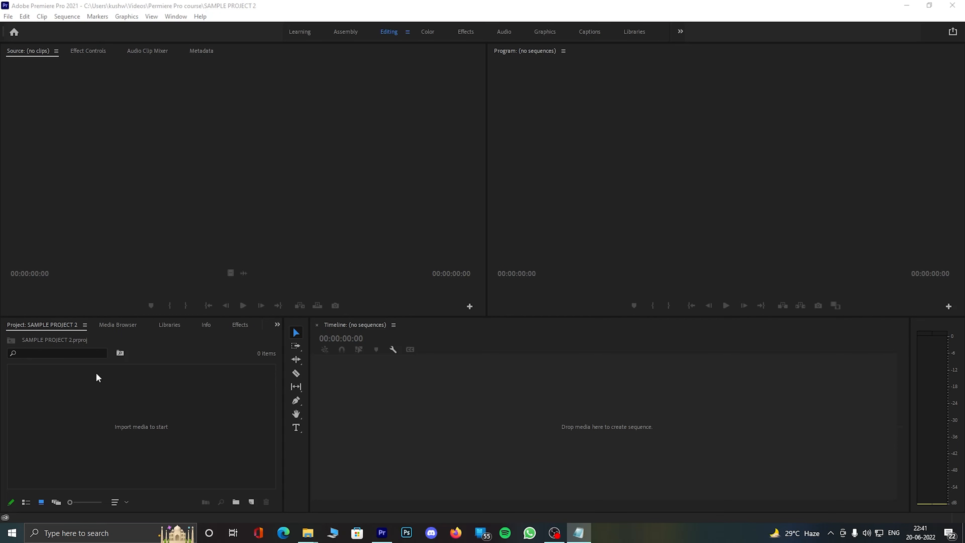
Create another project named SAM in the Permiere Pro course folder.
click(474, 340)
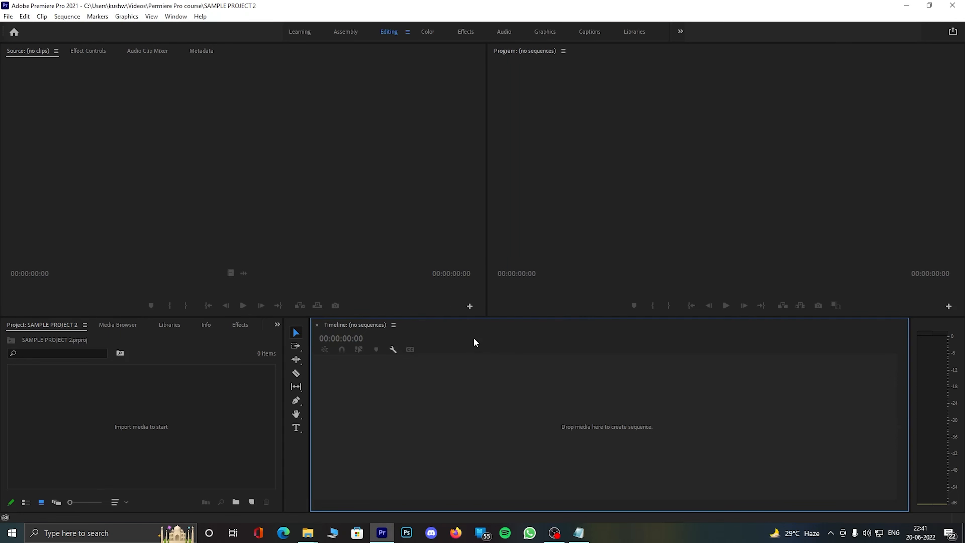
click(8, 16)
mouse_move(19, 27)
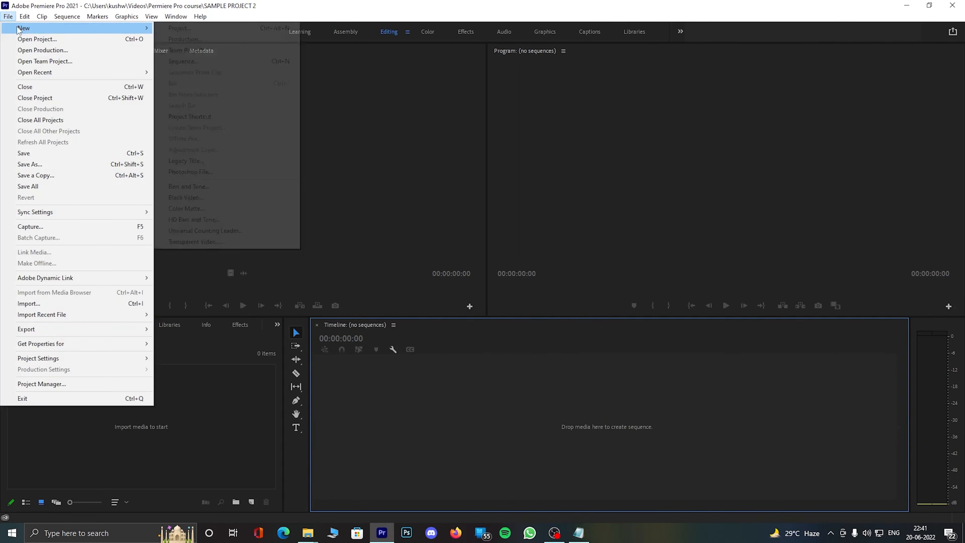
click(233, 32)
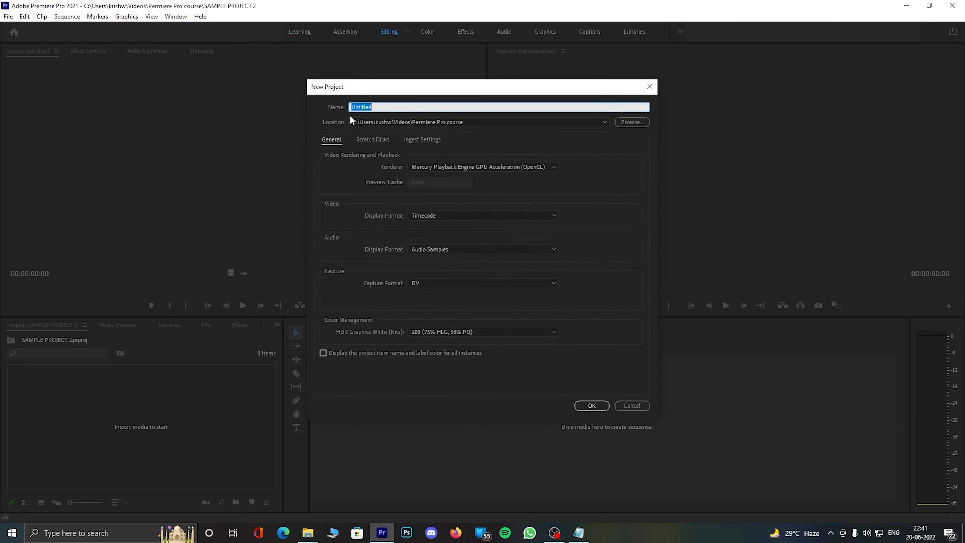
text(SAM)
key(Return)
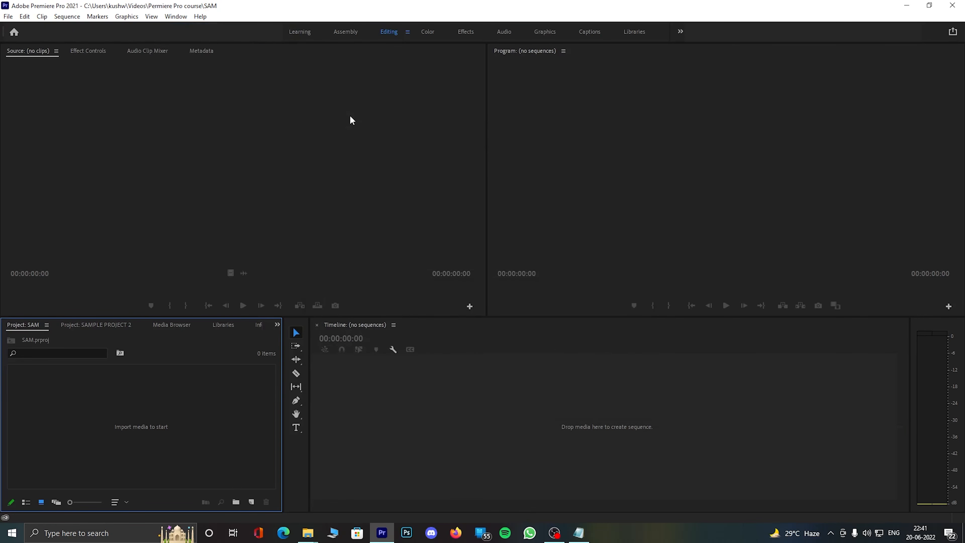
Switch between the open projects SAM and SAMPLE PROJECT 2, ending on SAMPLE PROJECT 2.
click(95, 331)
click(36, 325)
click(88, 324)
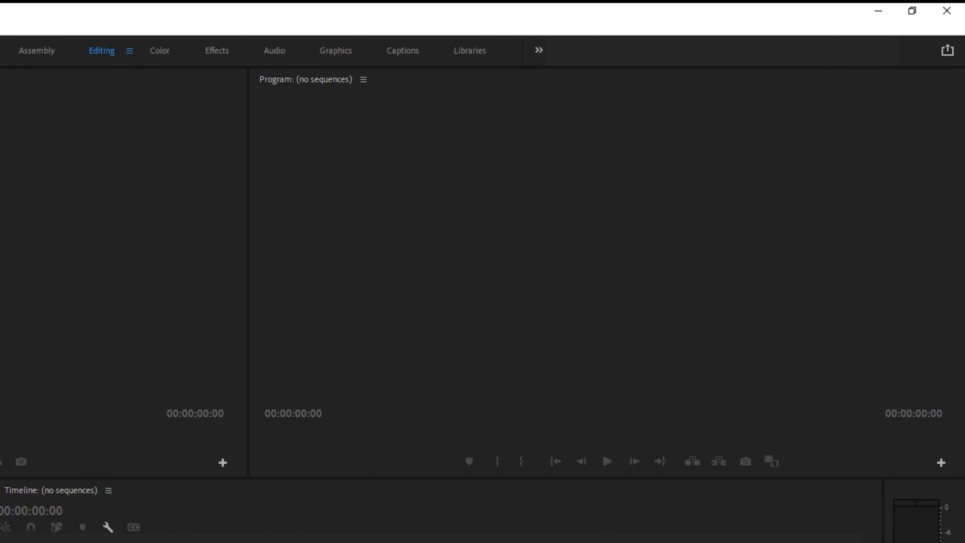
Widen the Program Monitor by narrowing the Source Monitor area and show the Effect Controls.
drag(248, 309, 142, 312)
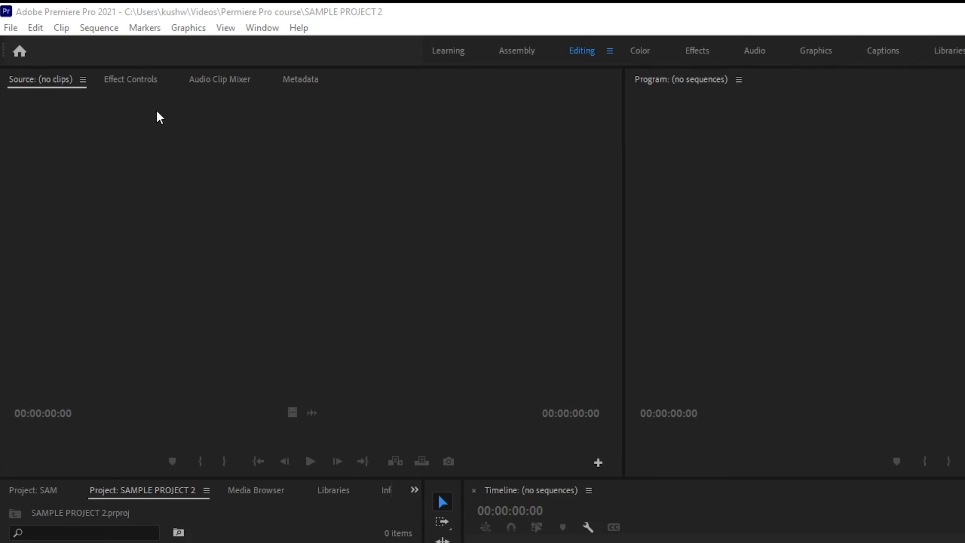
click(137, 85)
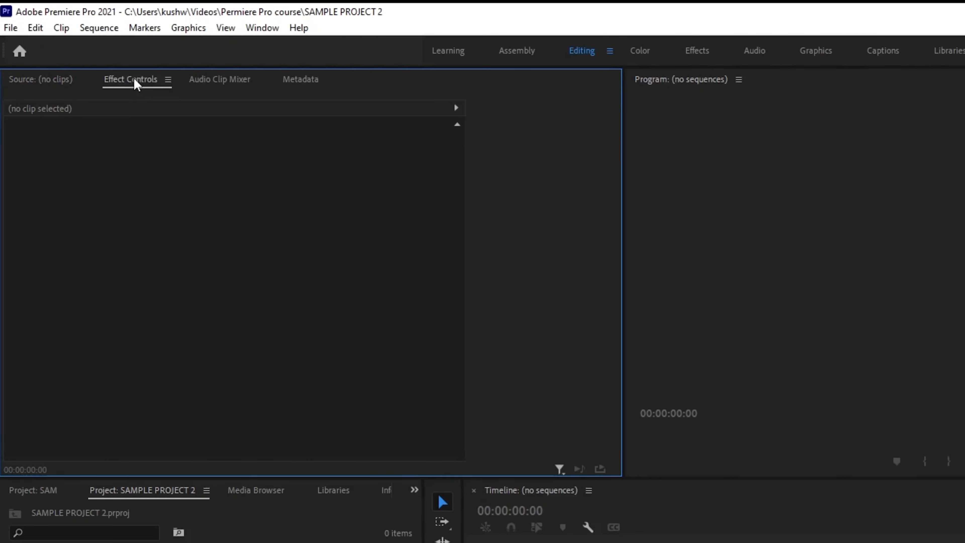
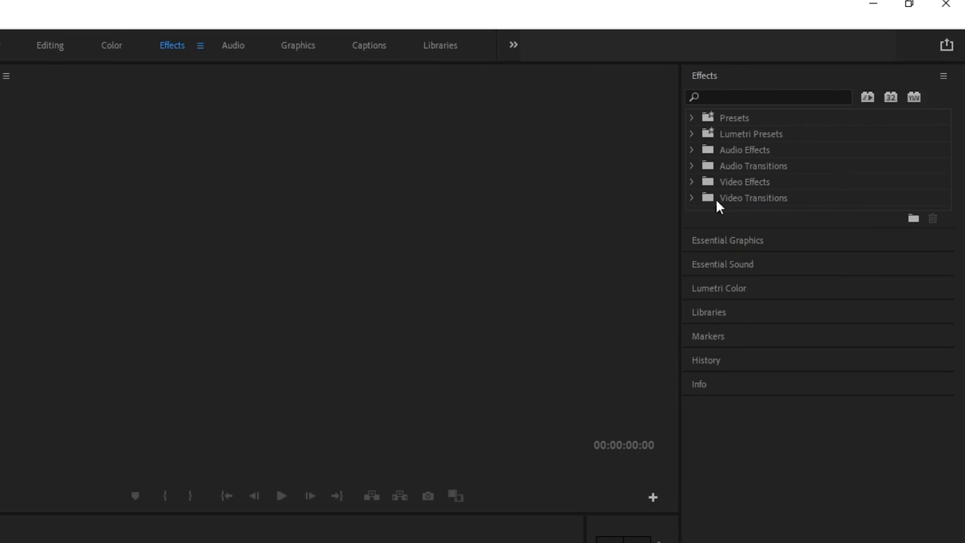
Expand the Video Effects categories in the Effects workspace and look inside Color Correction.
click(693, 183)
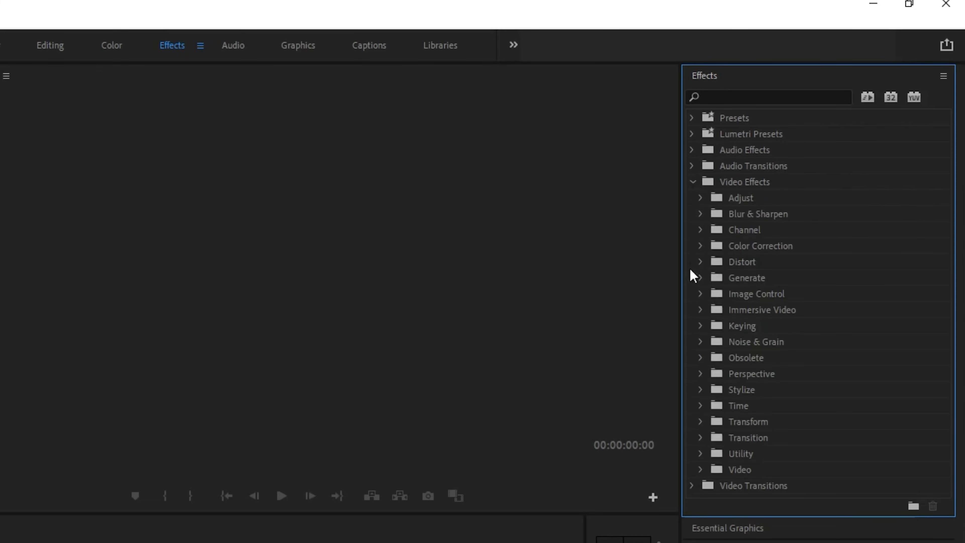
click(701, 246)
click(701, 246)
Switch to the Audio workspace and browse the Adobe Stock tracks in Essential Sound.
click(237, 51)
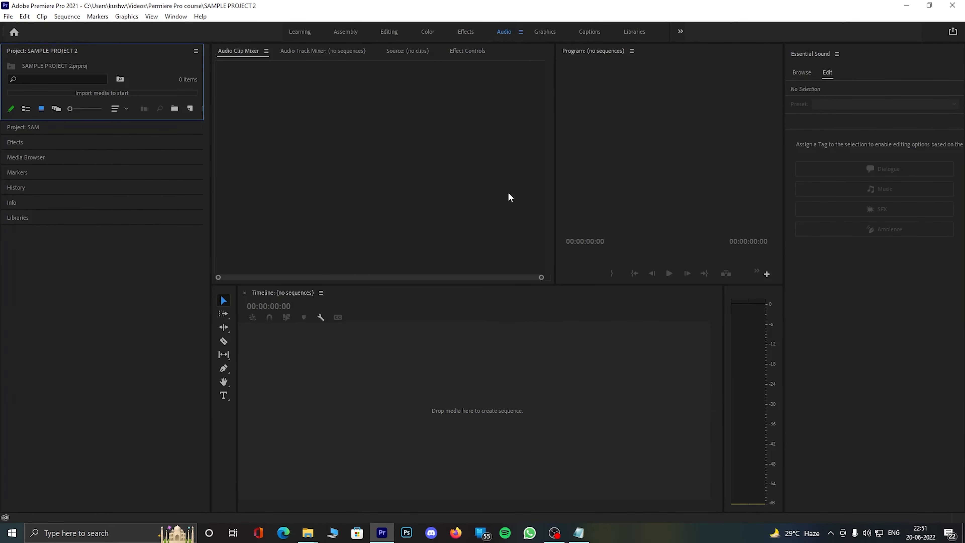
click(796, 73)
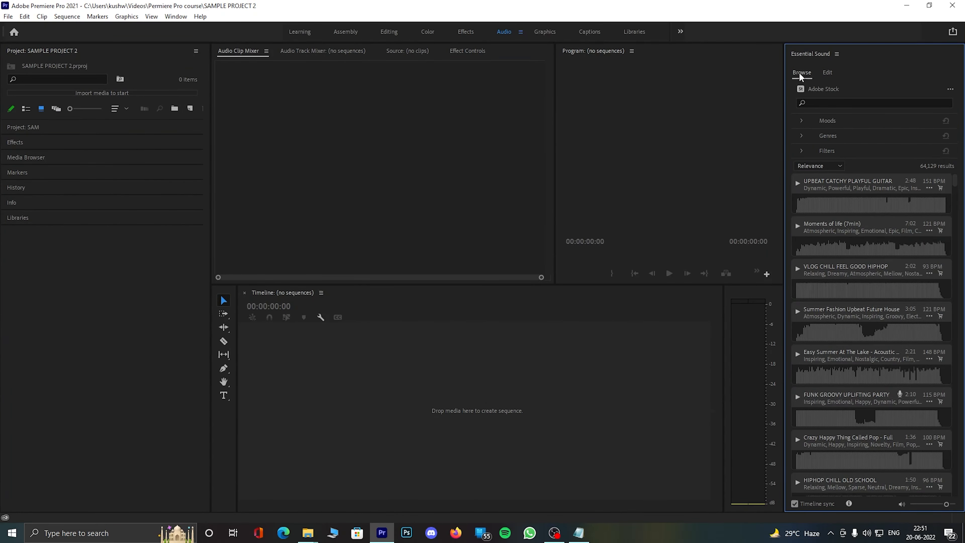
scroll(957, 196, down, 1)
scroll(956, 196, down, 2)
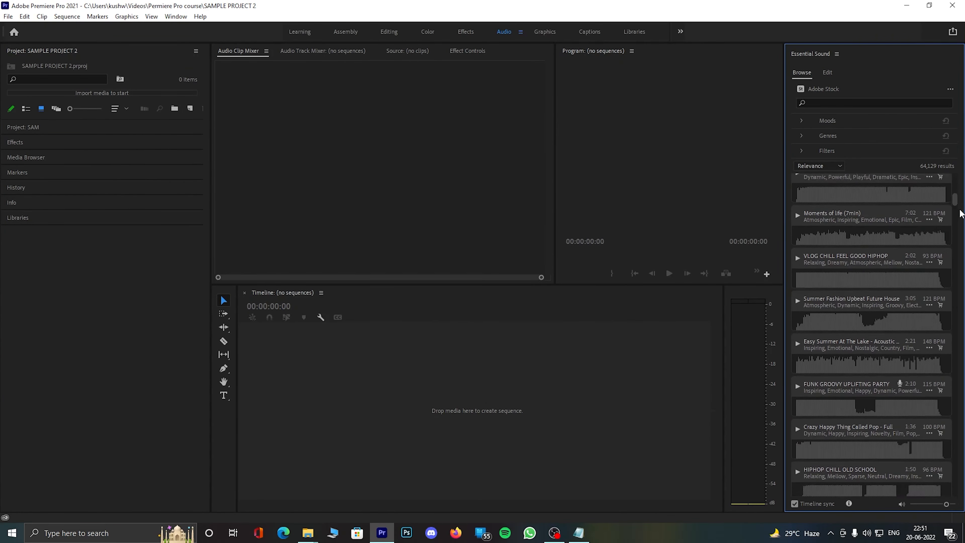
drag(956, 340, 960, 176)
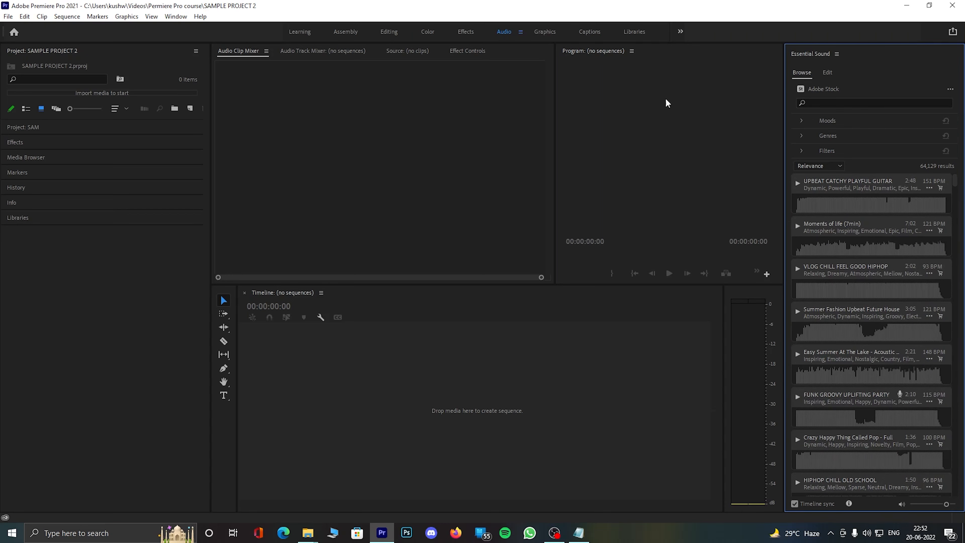
Switch to the Graphics workspace and browse the Essential Graphics templates.
click(547, 33)
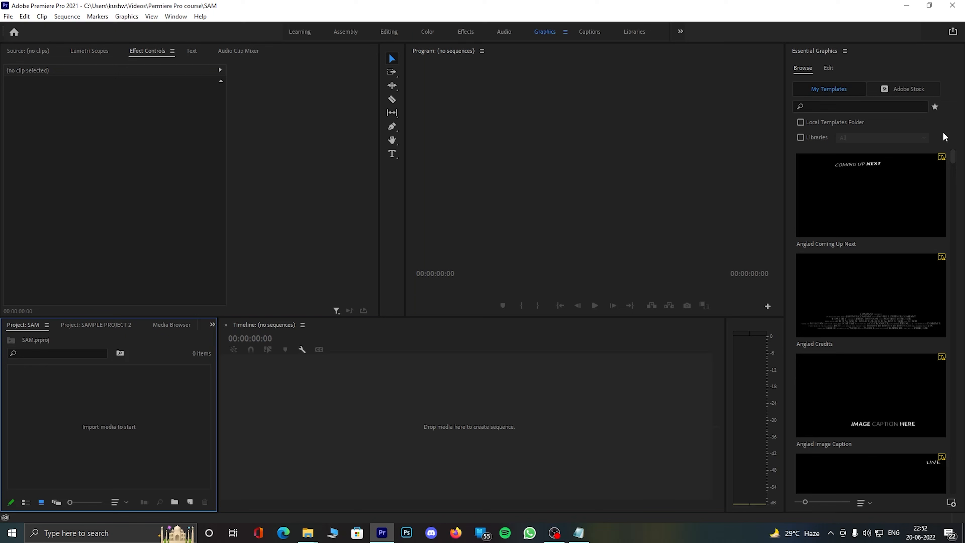
click(956, 161)
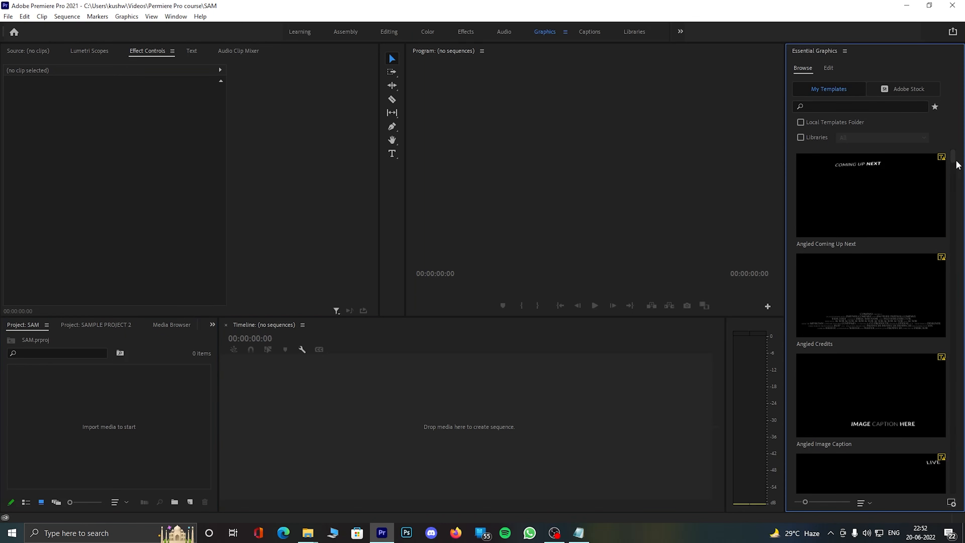
drag(955, 165, 958, 126)
Examine the Captions and Libraries workspaces and return to the Editing workspace.
click(589, 32)
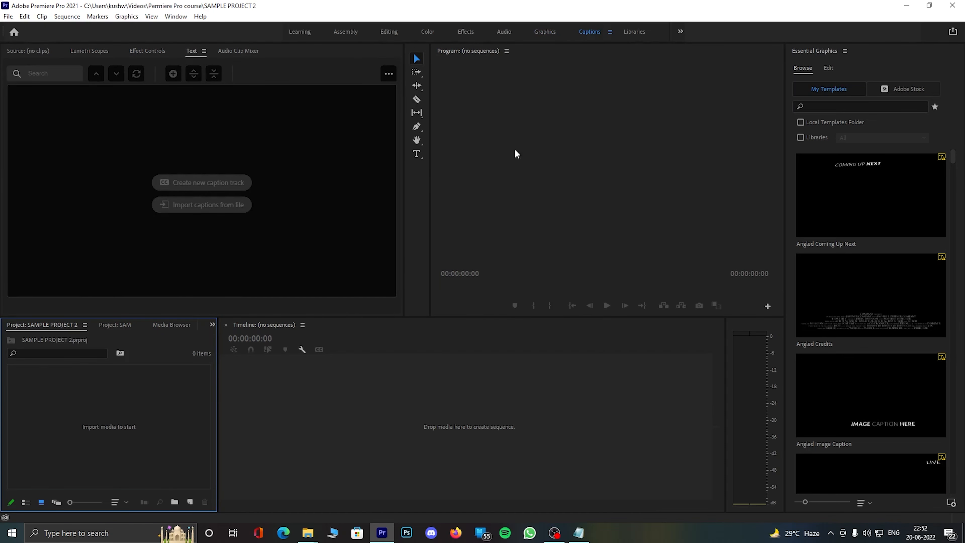
click(494, 164)
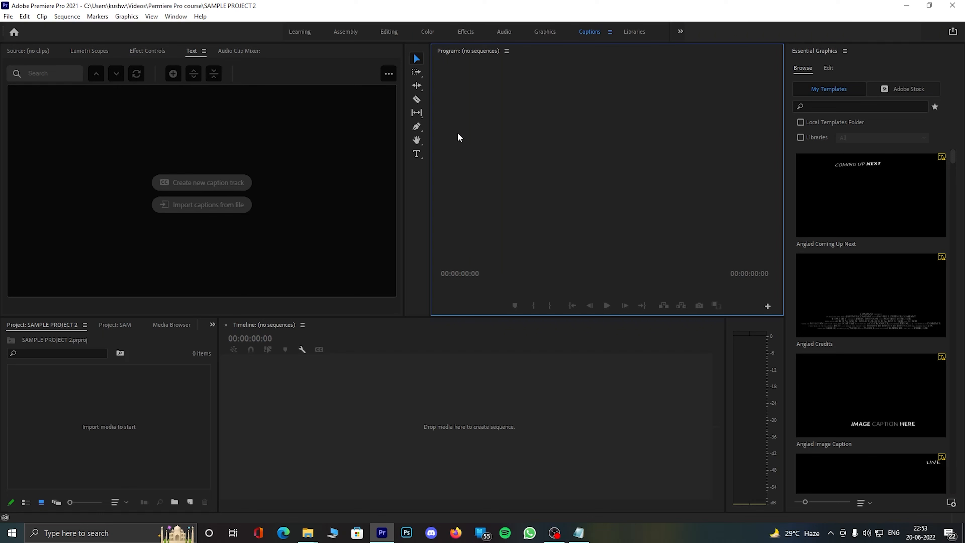
click(634, 32)
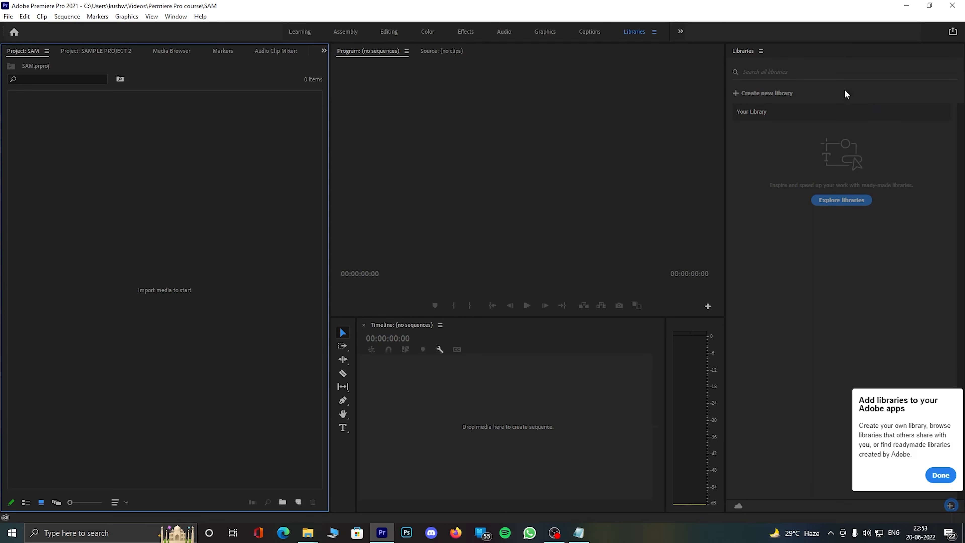
click(392, 33)
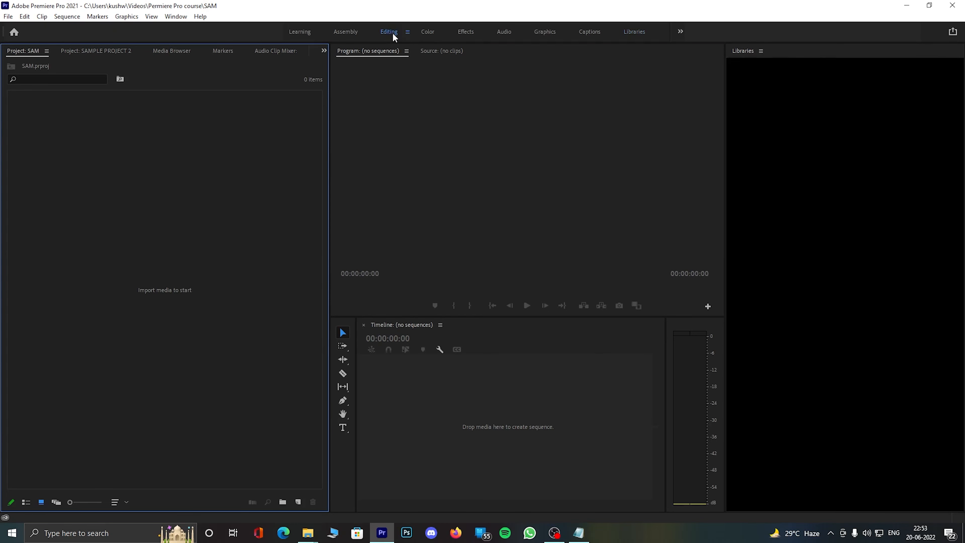
Revisit the Color, Graphics and Effects workspaces, return to Editing, and check the Effects panel there.
click(433, 33)
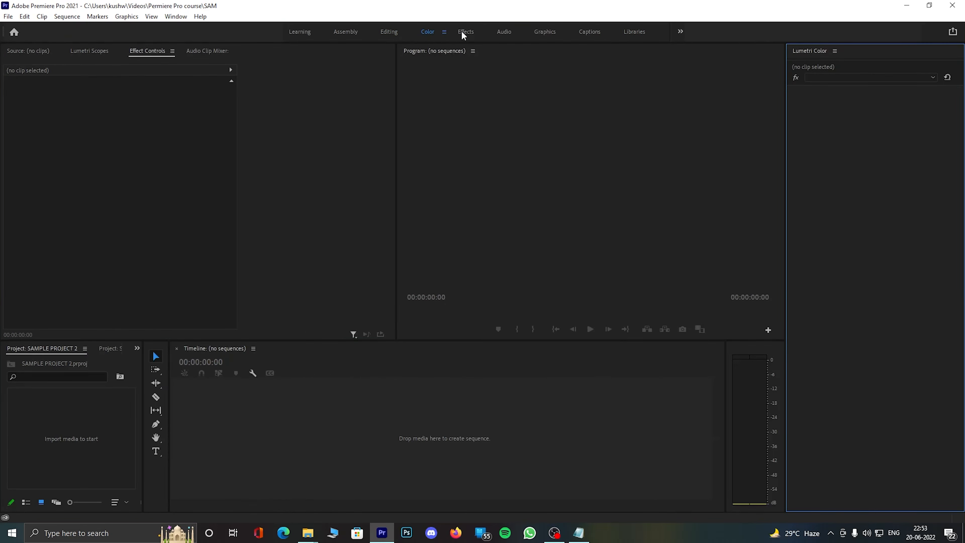
click(557, 36)
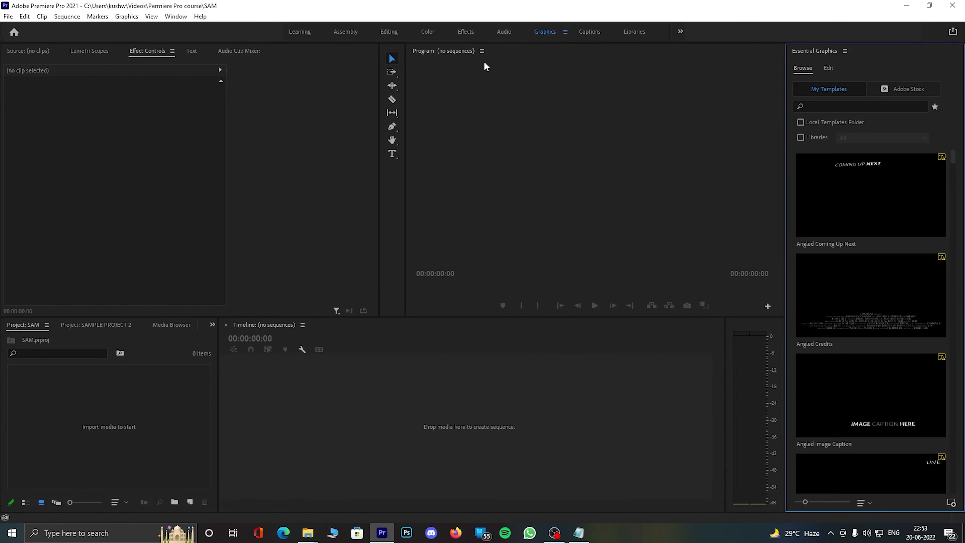
click(389, 32)
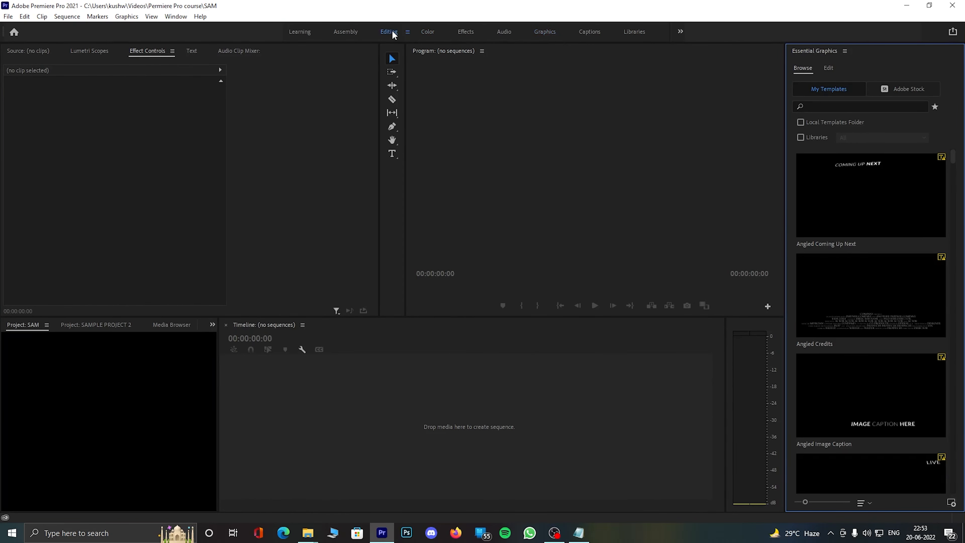
click(475, 37)
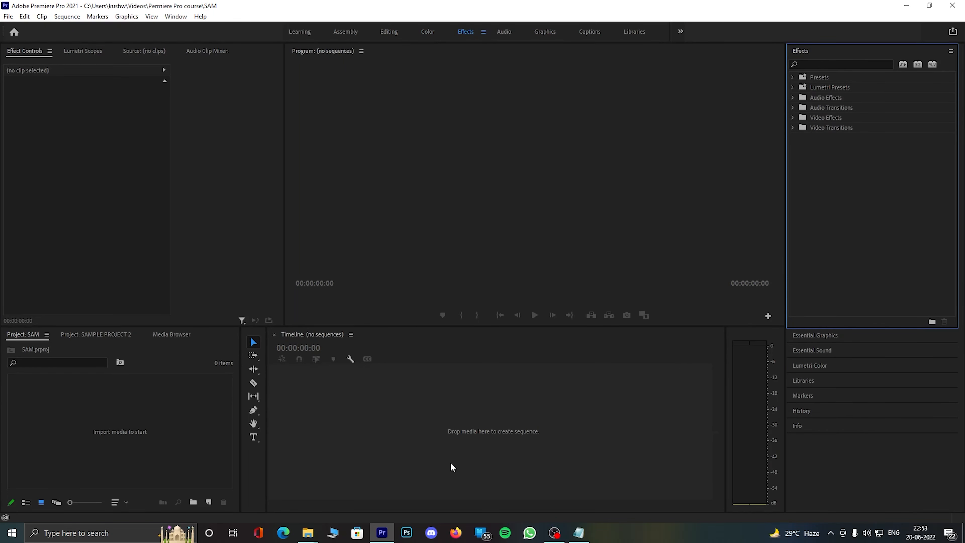
click(390, 32)
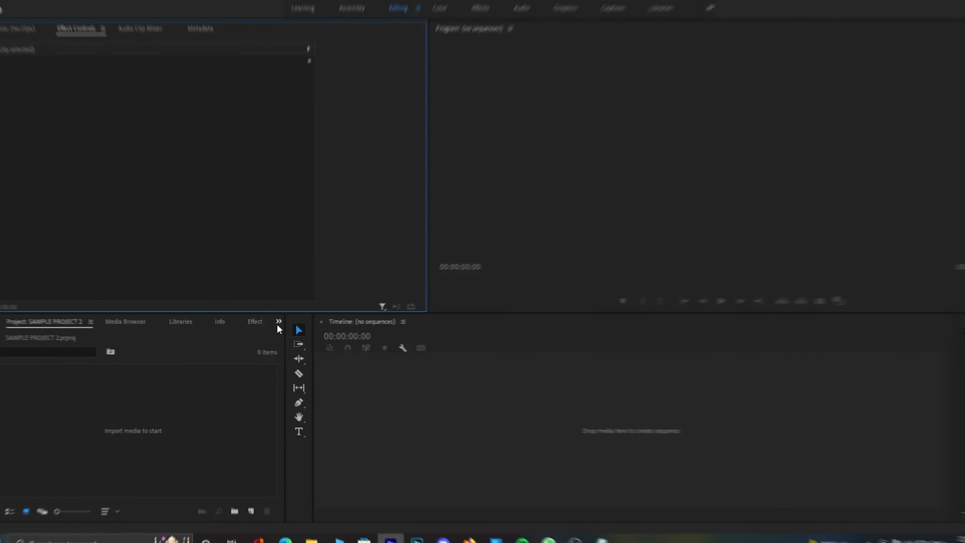
click(454, 194)
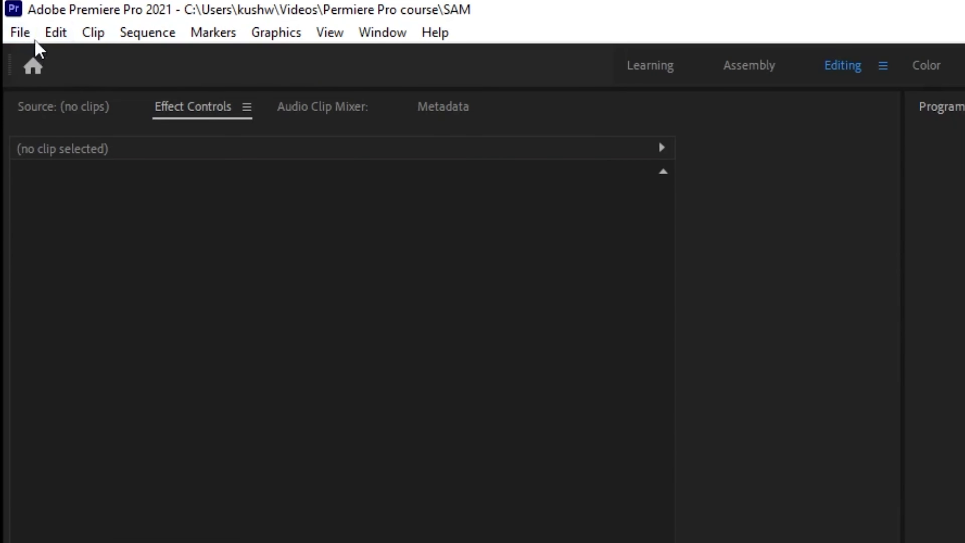
Examine the available File, Edit, Clip and Sequence commands without running any of them.
click(20, 33)
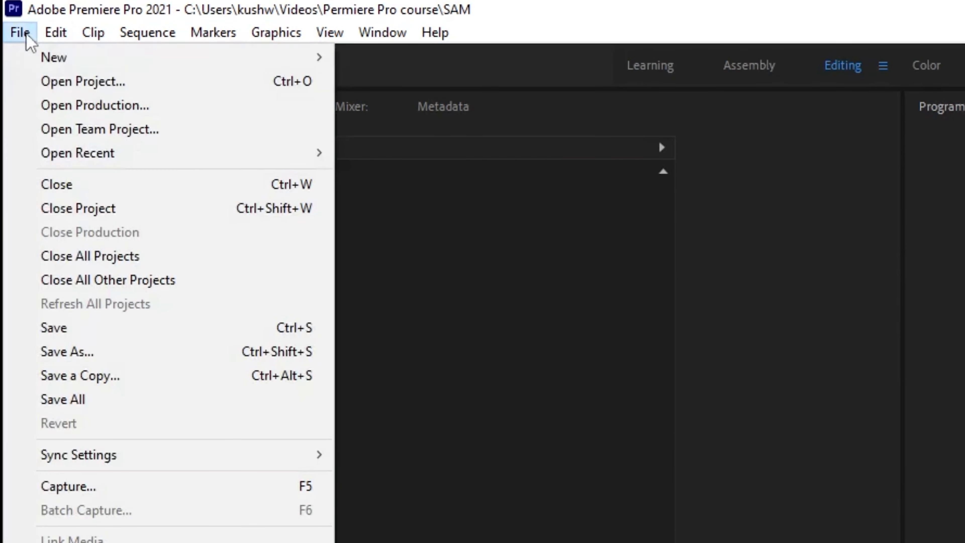
click(118, 336)
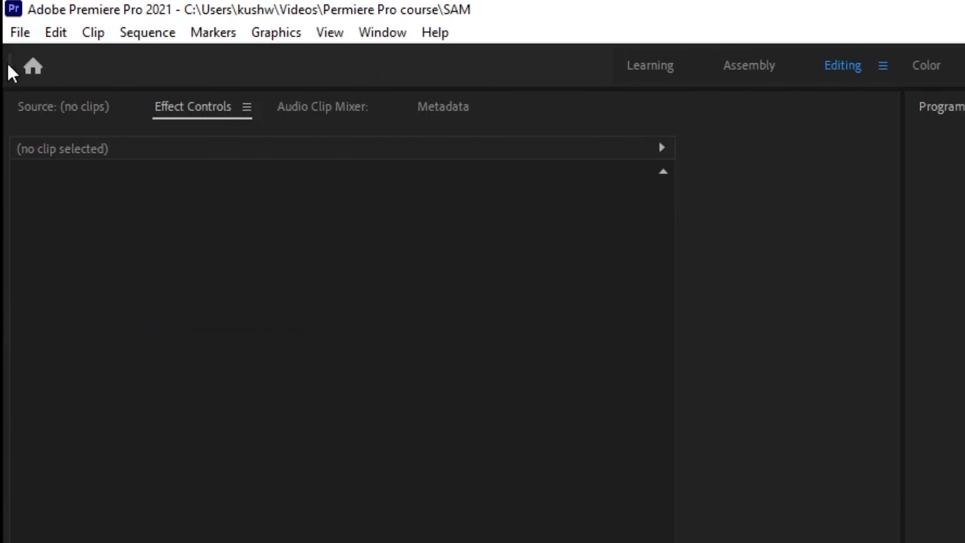
click(20, 33)
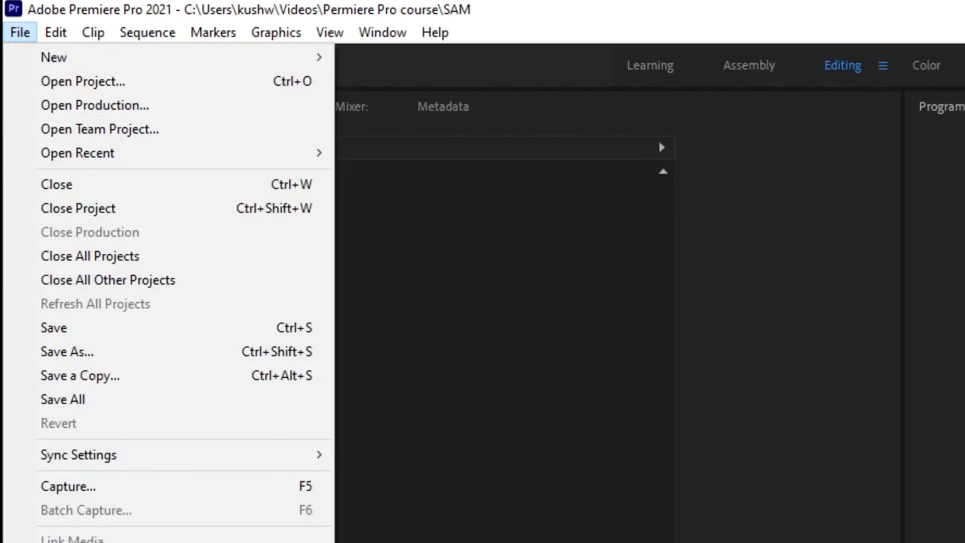
mouse_move(58, 38)
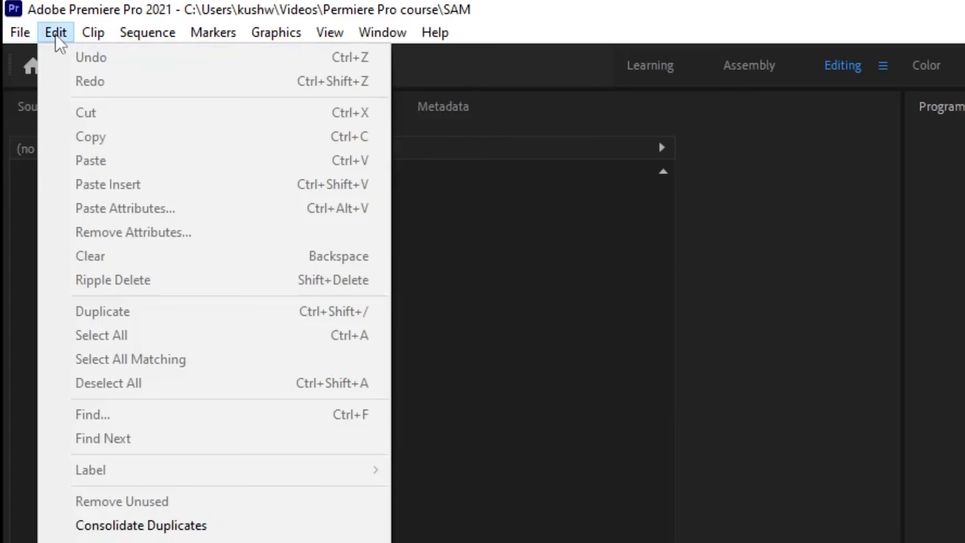
mouse_move(177, 542)
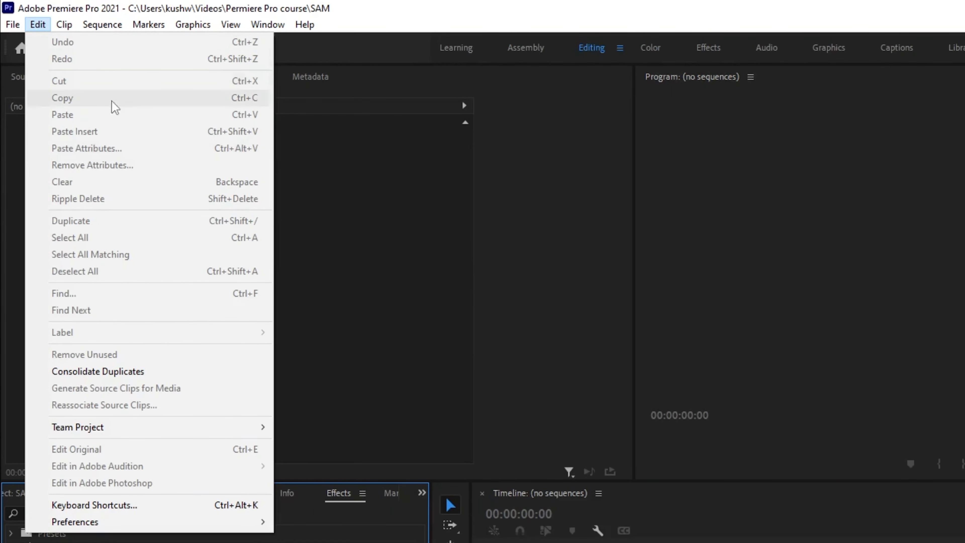
mouse_move(68, 30)
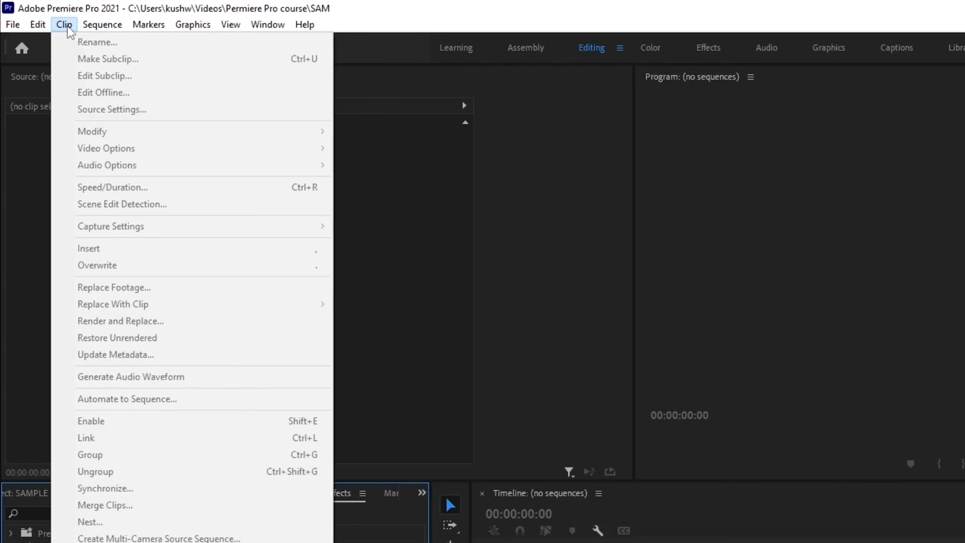
click(24, 251)
click(93, 26)
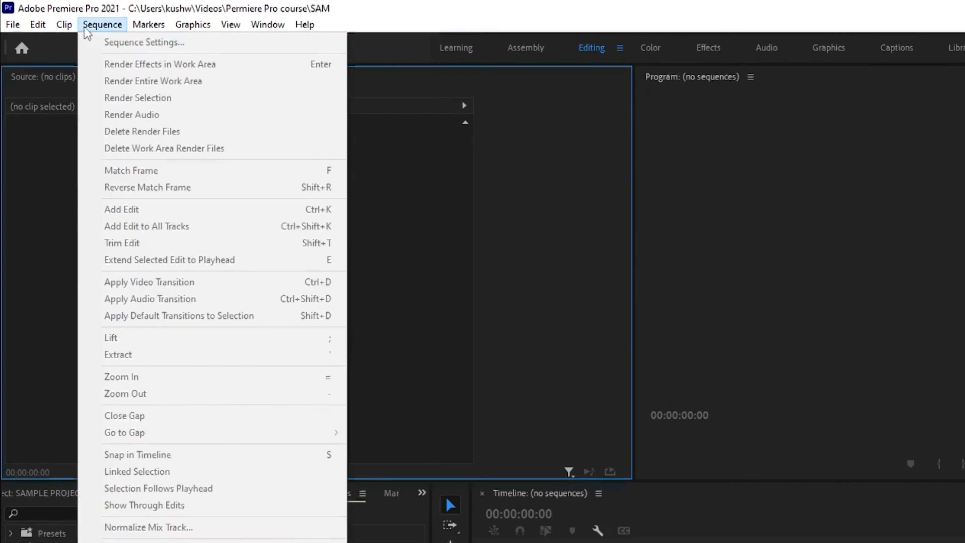
click(99, 27)
click(100, 27)
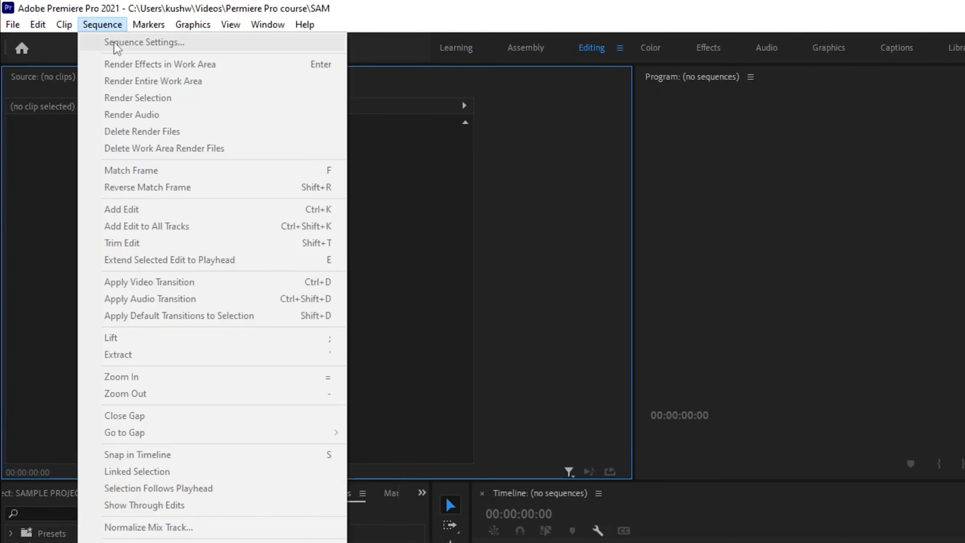
Examine the list of panels that can be shown and the workspace options, including Reset to Saved Layout.
mouse_move(275, 27)
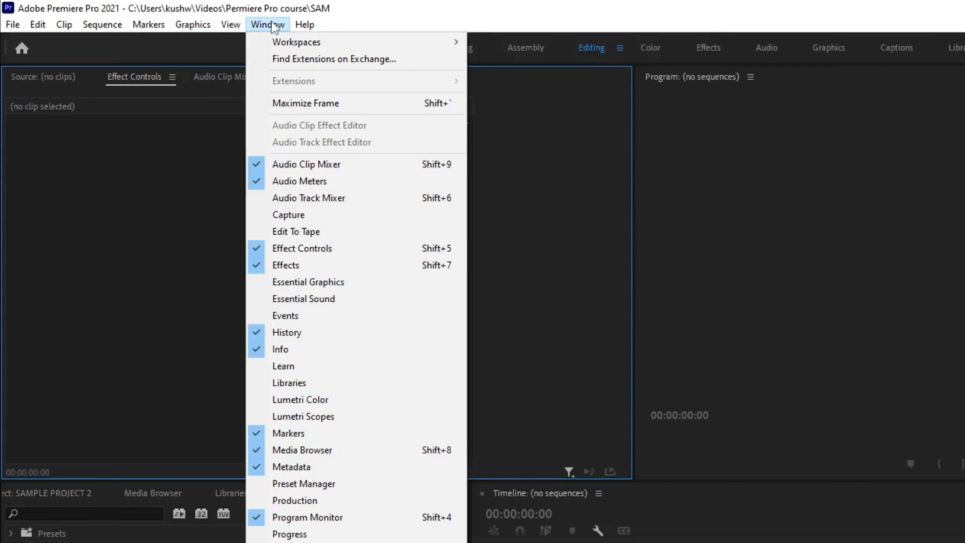
mouse_move(292, 41)
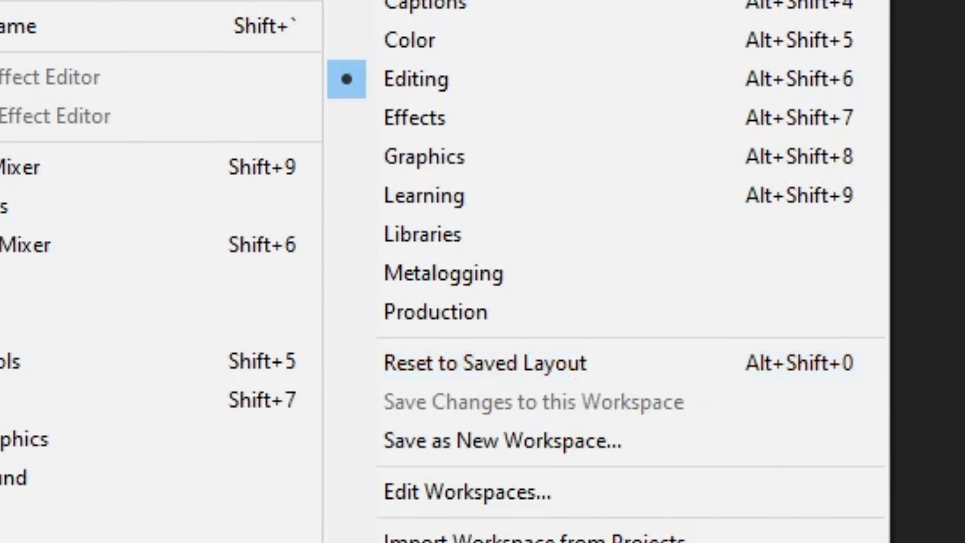
click(446, 439)
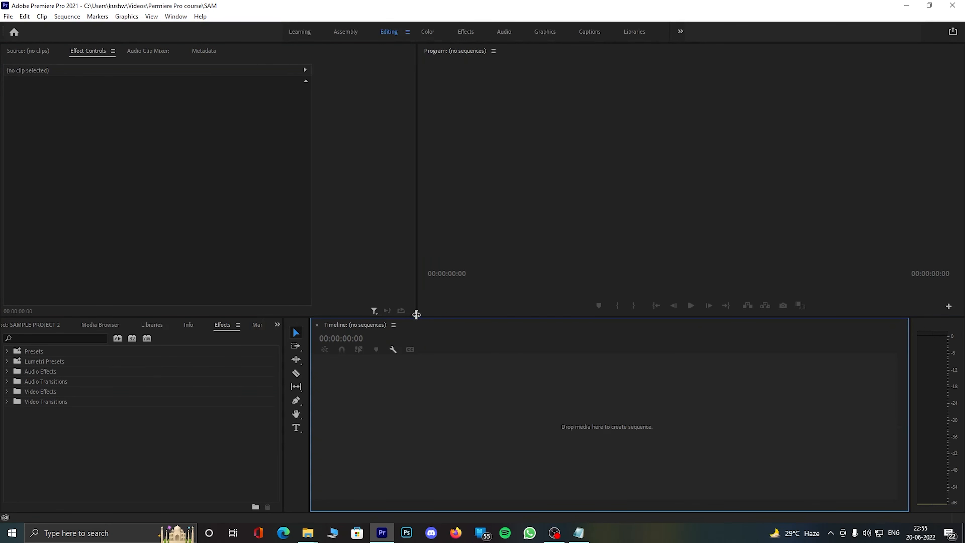
Disarrange the Editing workspace by resizing the Effect Controls, Effects, Program and Timeline panels.
drag(417, 314, 24, 315)
drag(302, 318, 293, 25)
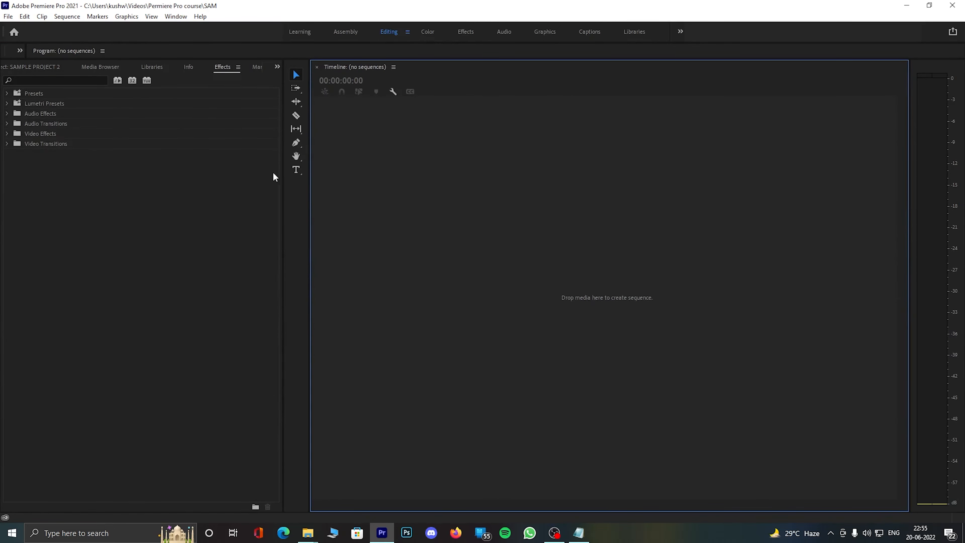
drag(282, 176, 25, 179)
drag(310, 194, 832, 195)
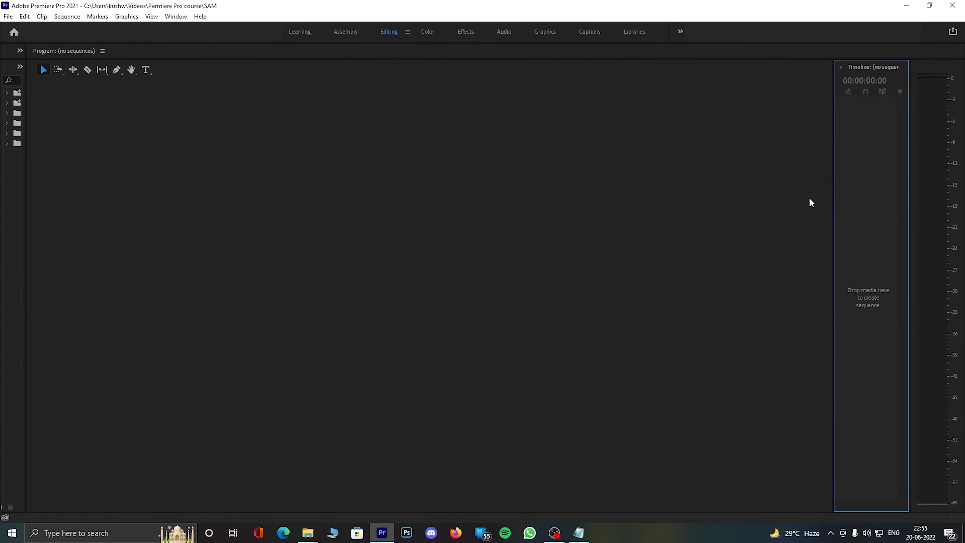
drag(406, 59, 408, 163)
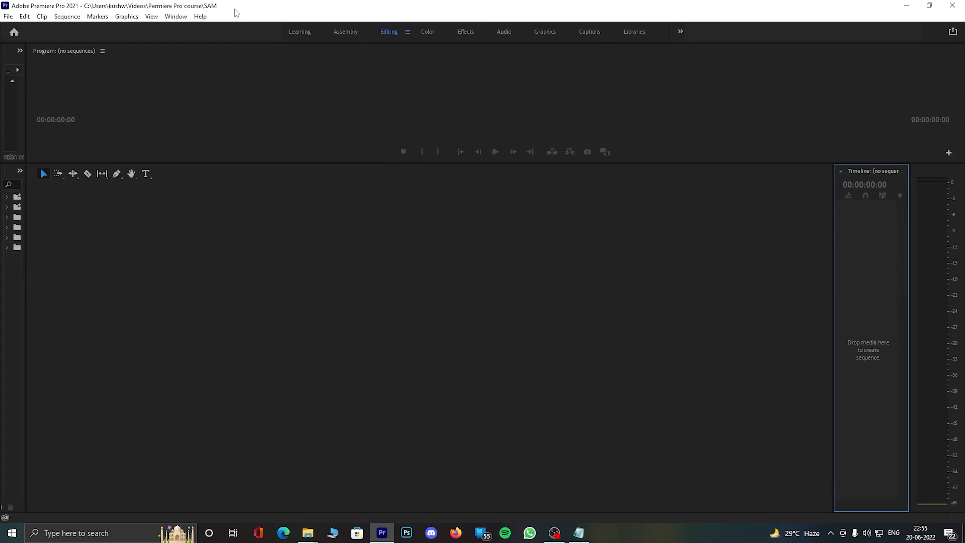
Reset the Editing workspace to its saved layout.
click(175, 17)
mouse_move(191, 30)
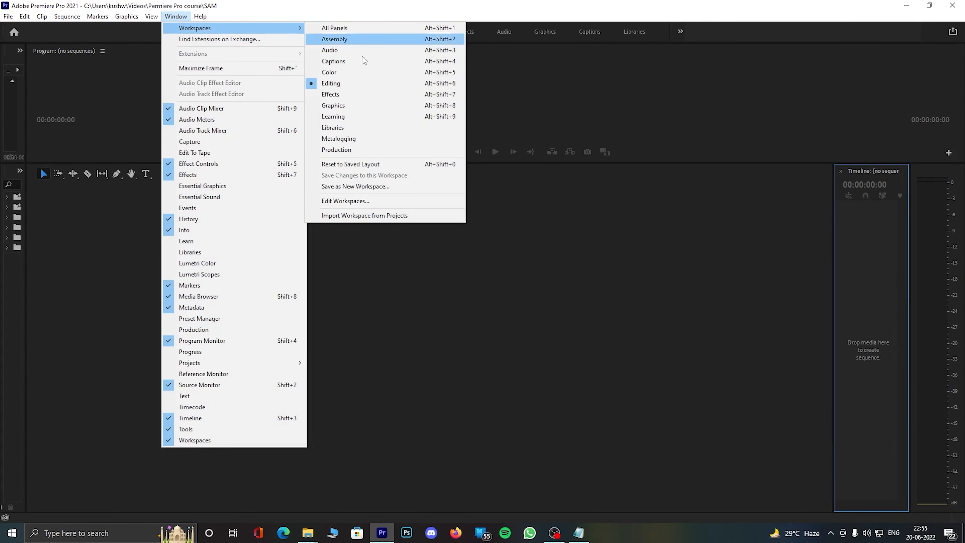
click(436, 169)
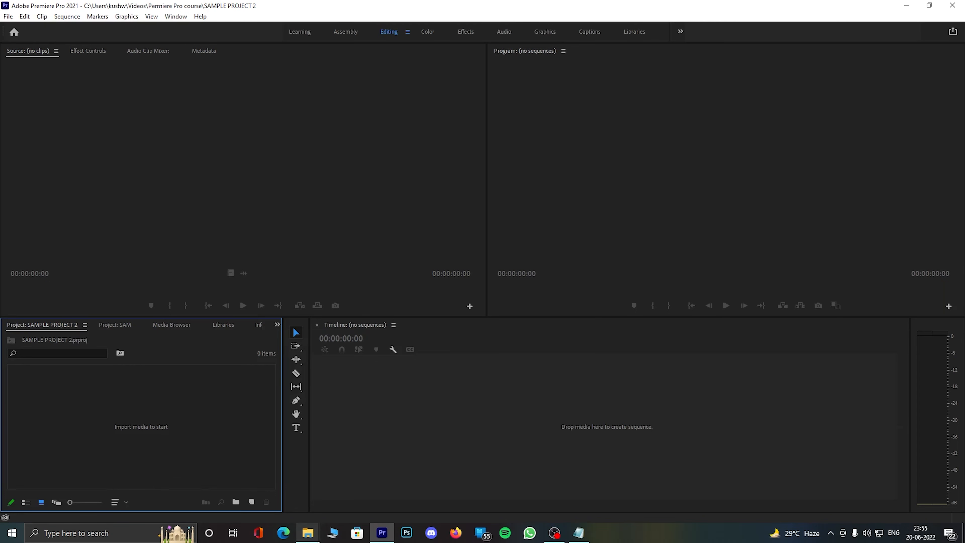
Import video(2), video(3) and video(4) from the Permiere Pro course folder in File Explorer into SAMPLE PROJECT 2.
mouse_move(308, 533)
click(276, 497)
drag(809, 5, 663, 68)
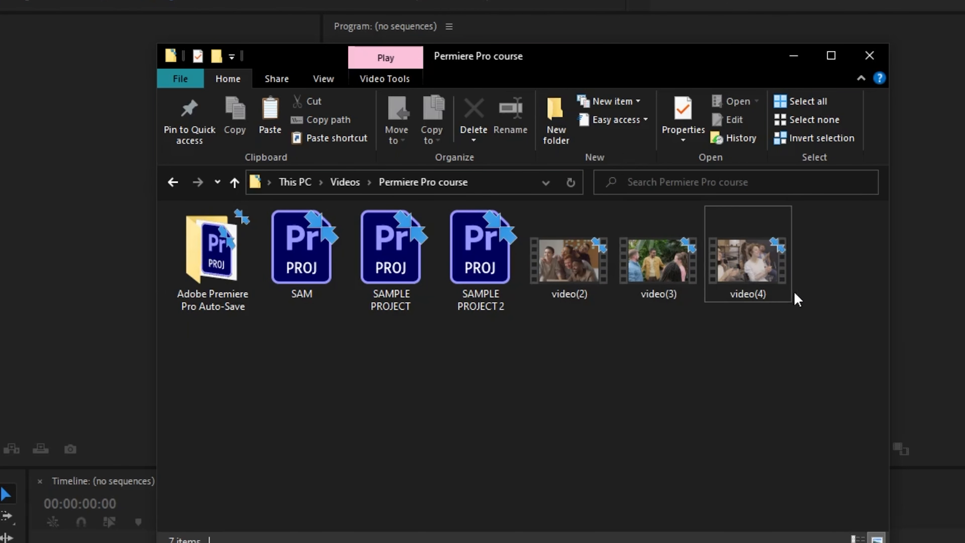
drag(795, 300, 574, 273)
shift+click(570, 268)
ctrl+click(725, 270)
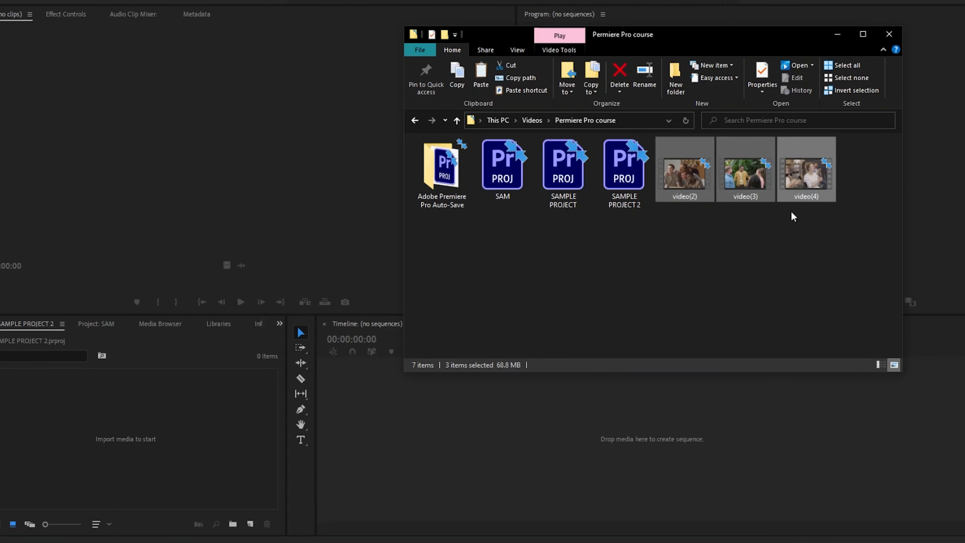
drag(802, 172, 167, 437)
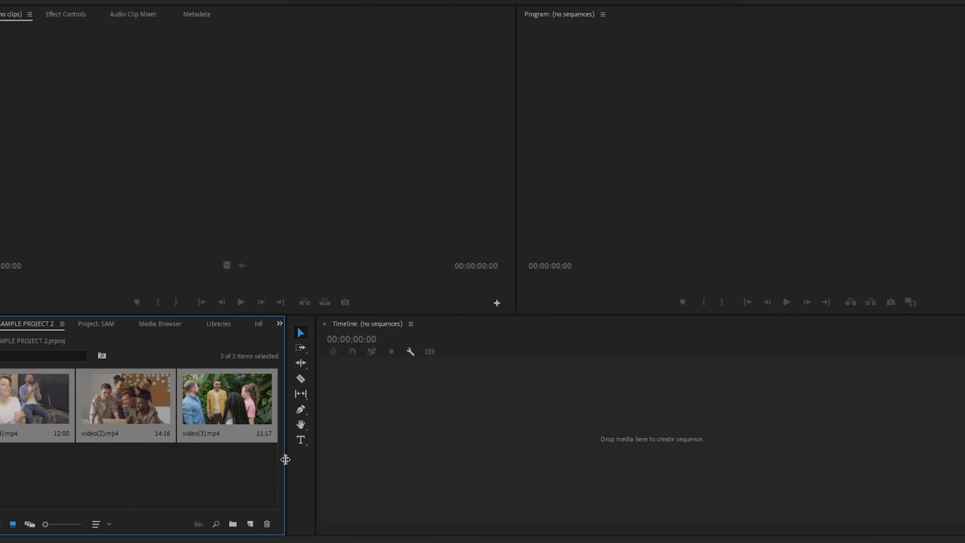
click(57, 466)
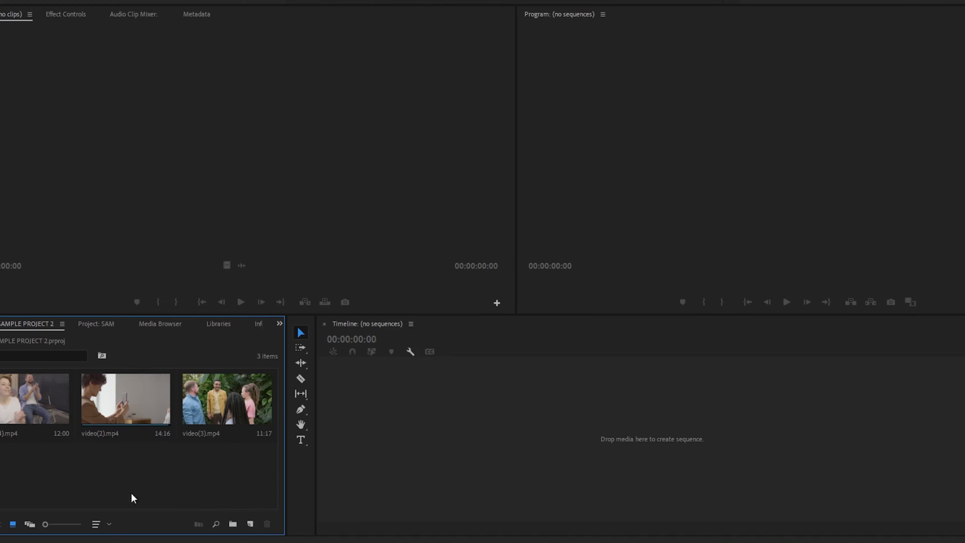
Create a new bin named SAMPLE in SAMPLE PROJECT 2.
click(233, 523)
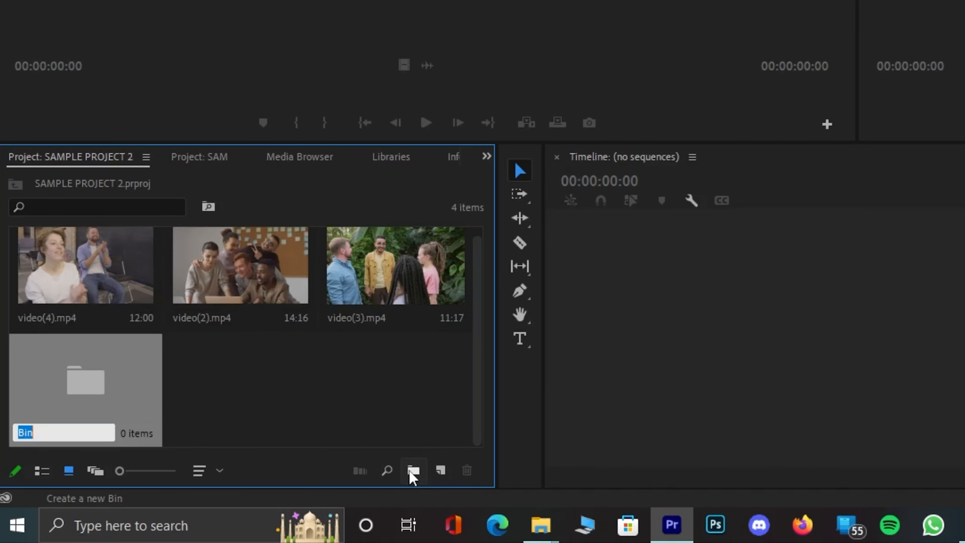
text(SAMPLE)
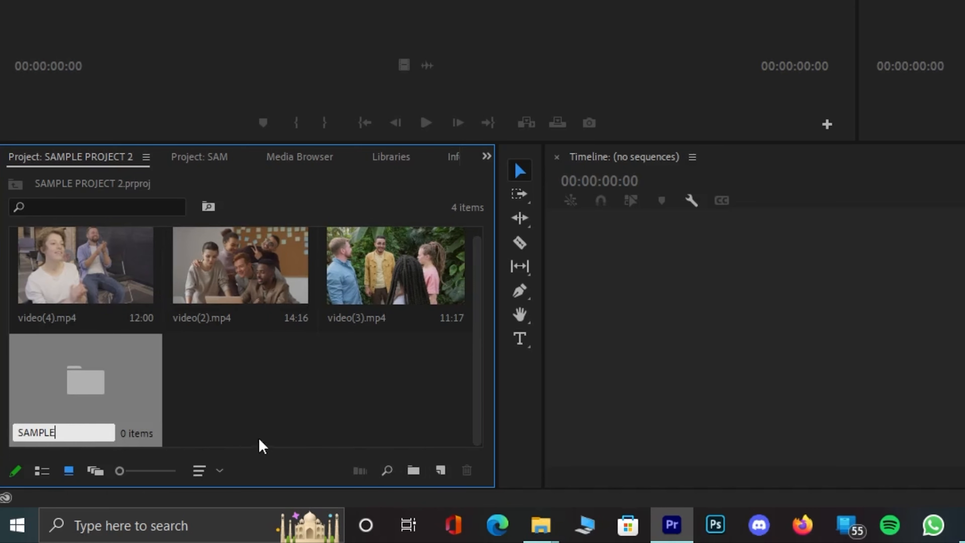
click(309, 439)
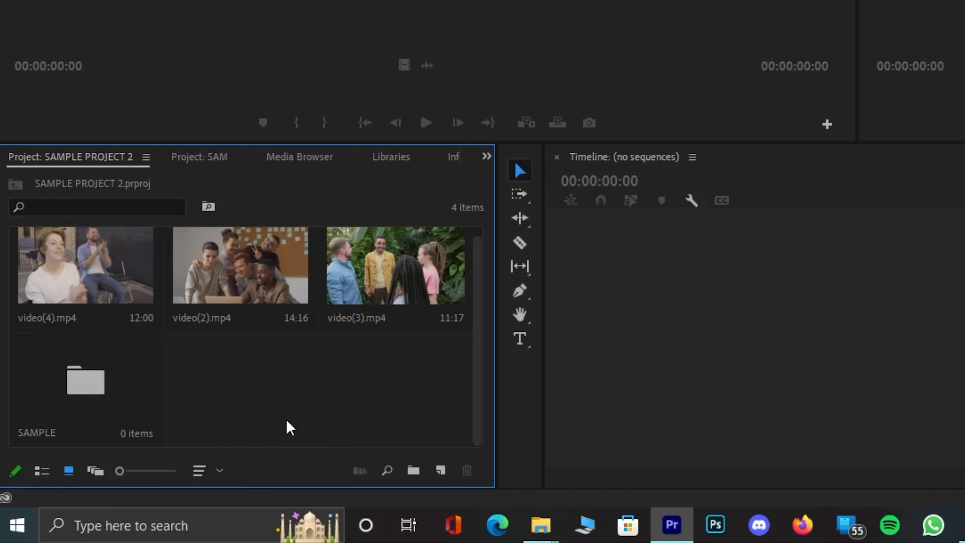
scroll(472, 329, up, 1)
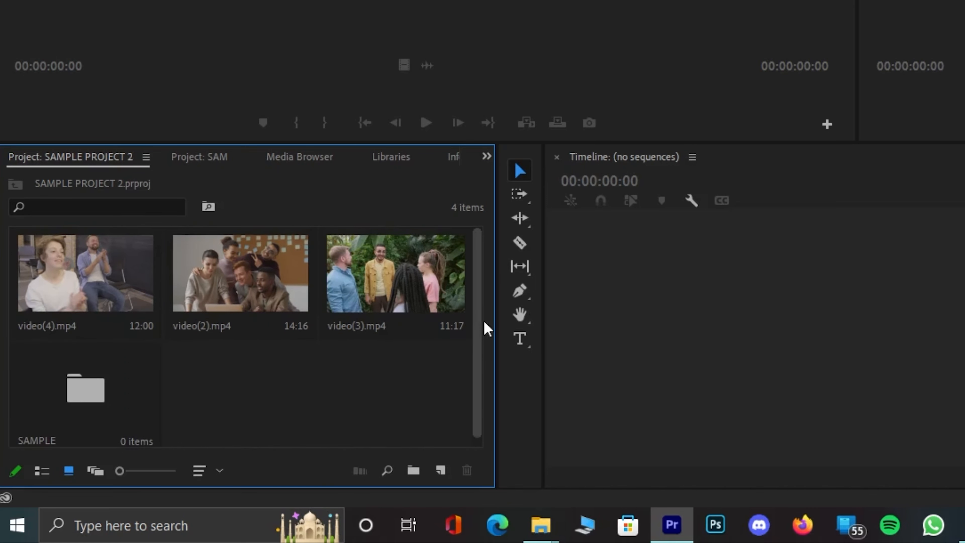
Move all three video clips into the SAMPLE bin, check the bin's contents and return to the project's top level.
double_click(408, 315)
ctrl+click(248, 312)
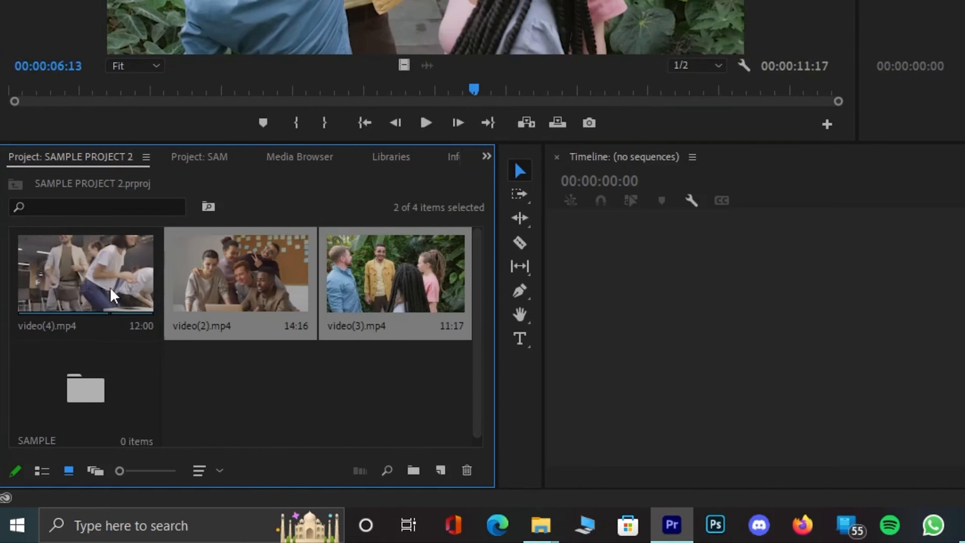
ctrl+click(124, 289)
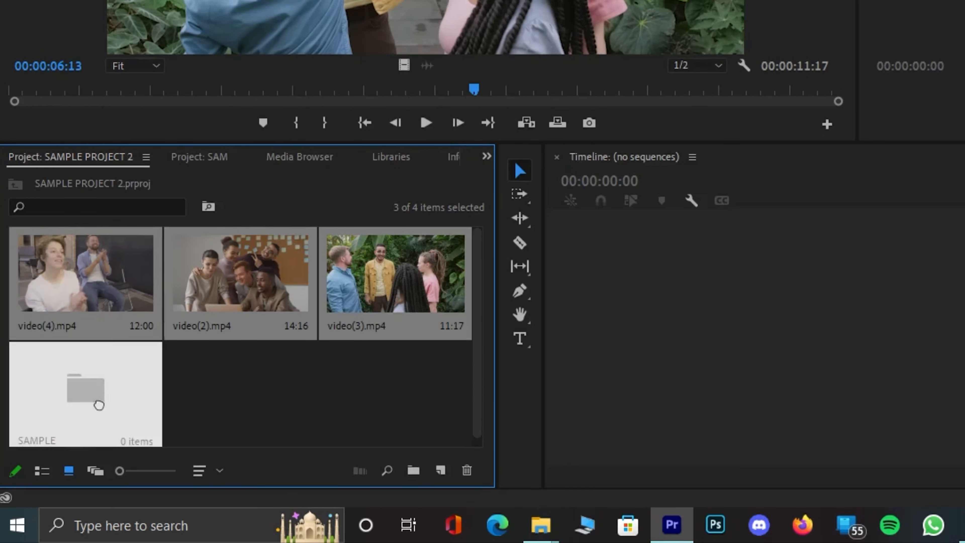
drag(88, 412, 89, 413)
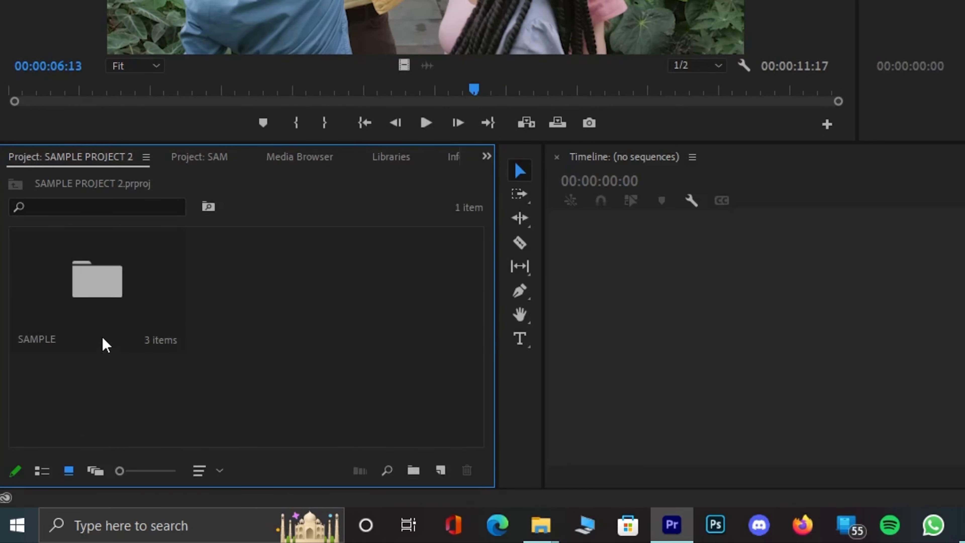
double_click(138, 312)
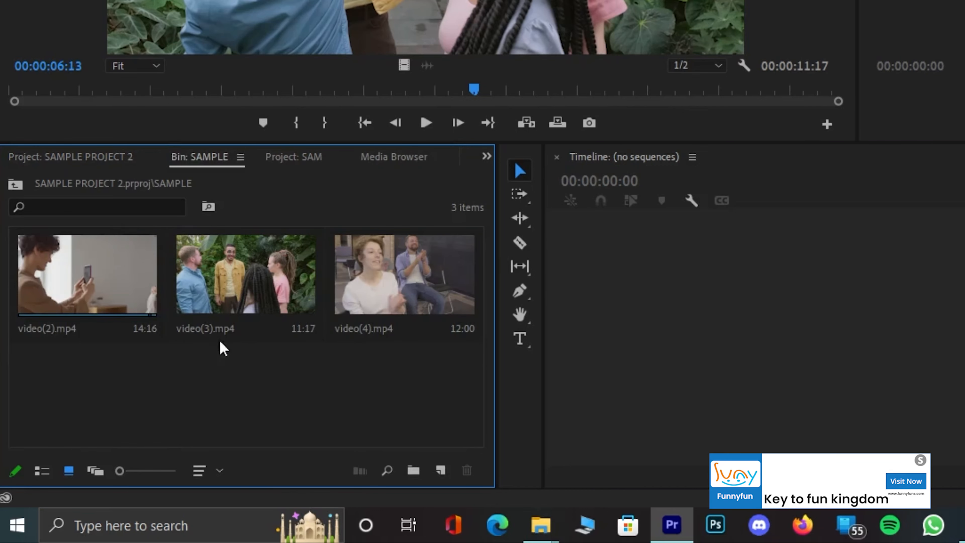
click(15, 184)
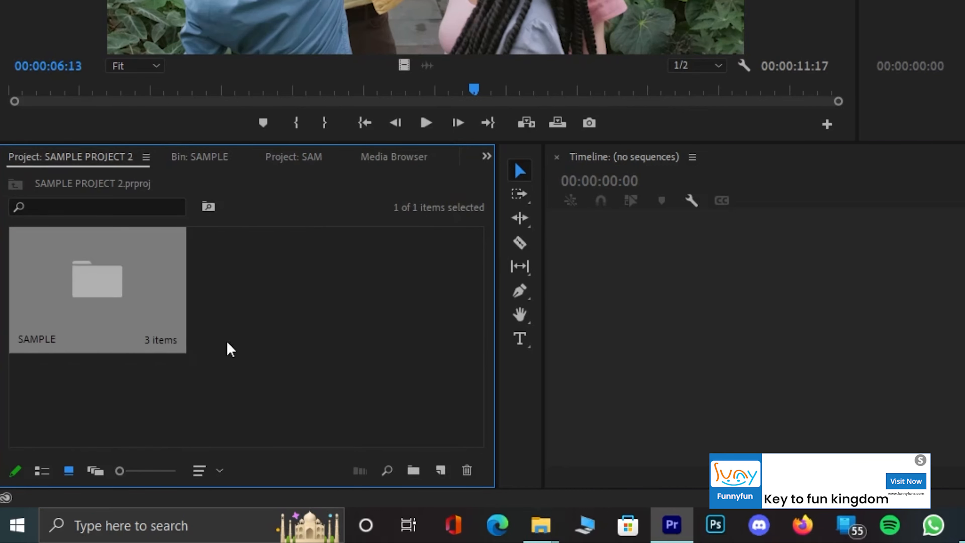
Open the SAMPLE bin and use the Import dialog to bring in video(2), video(3) and video(4) from the Permiere Pro course folder.
double_click(105, 336)
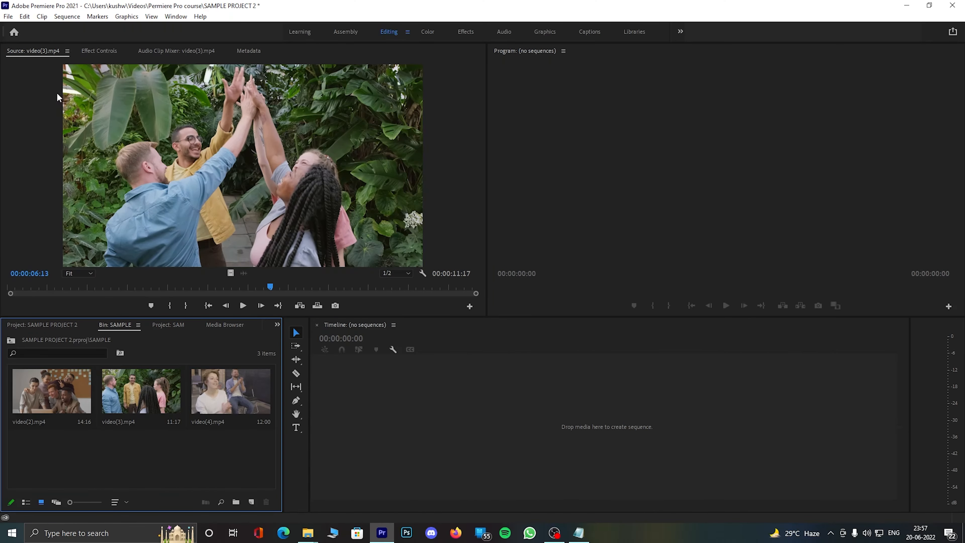
click(8, 17)
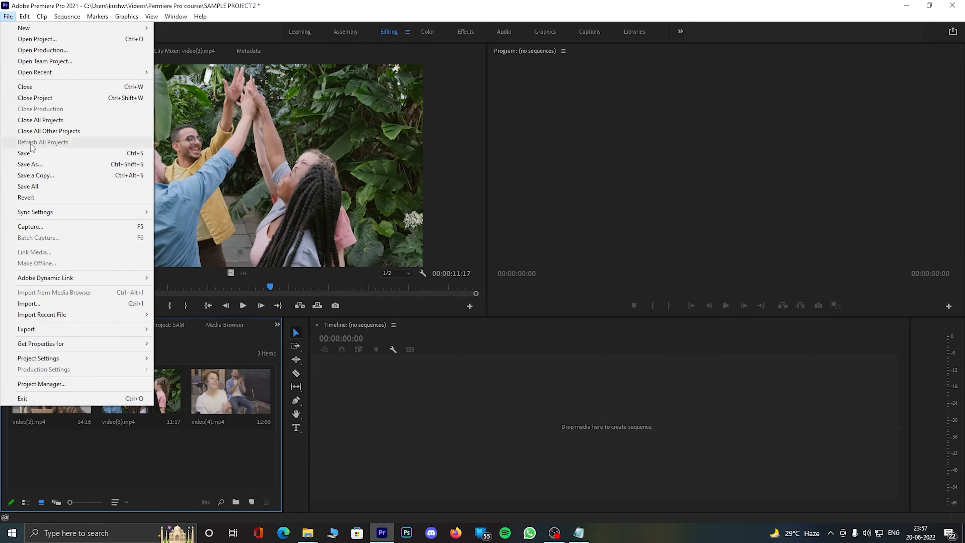
click(35, 304)
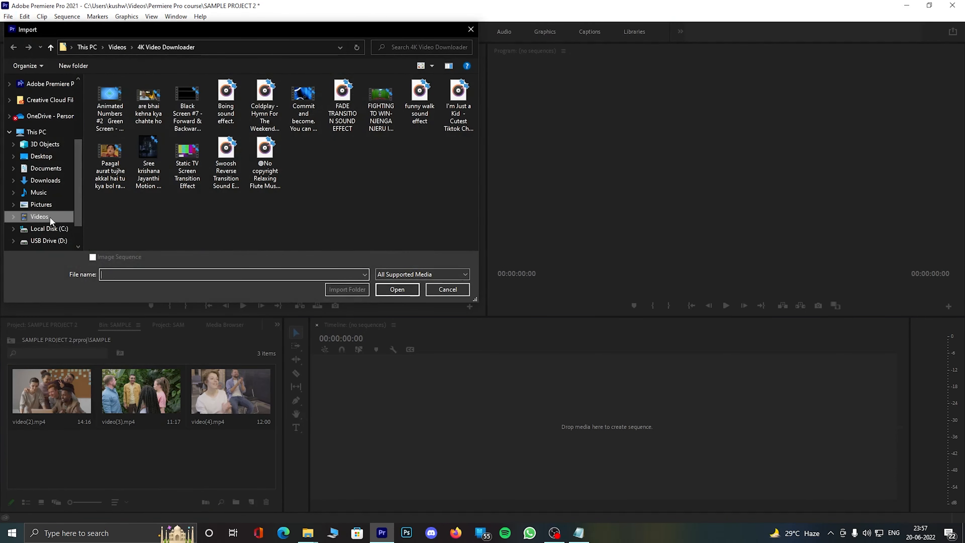
click(40, 216)
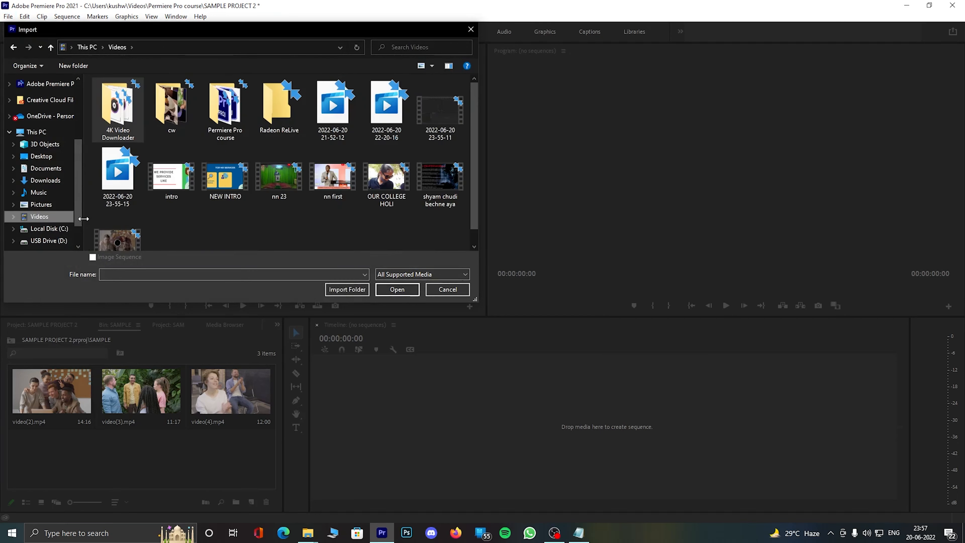
double_click(225, 108)
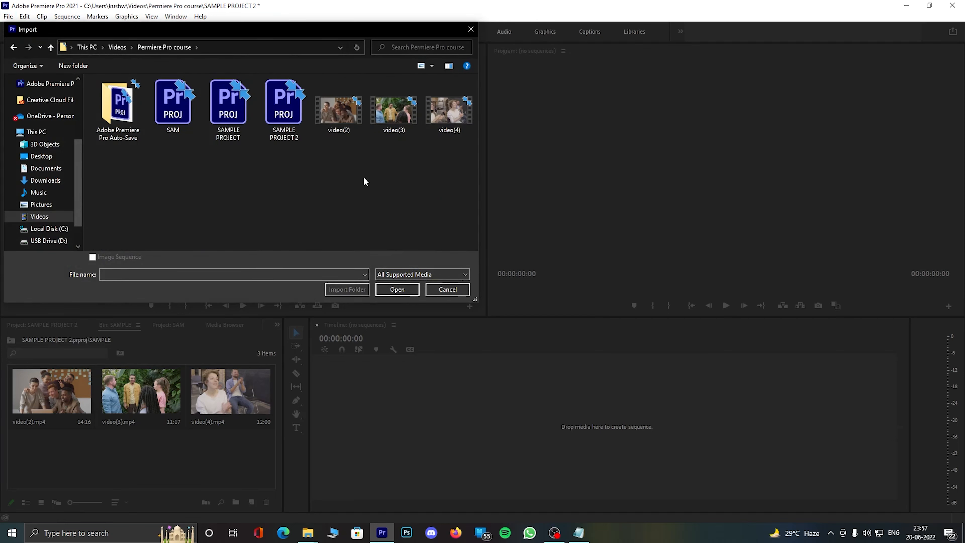
drag(332, 186, 455, 109)
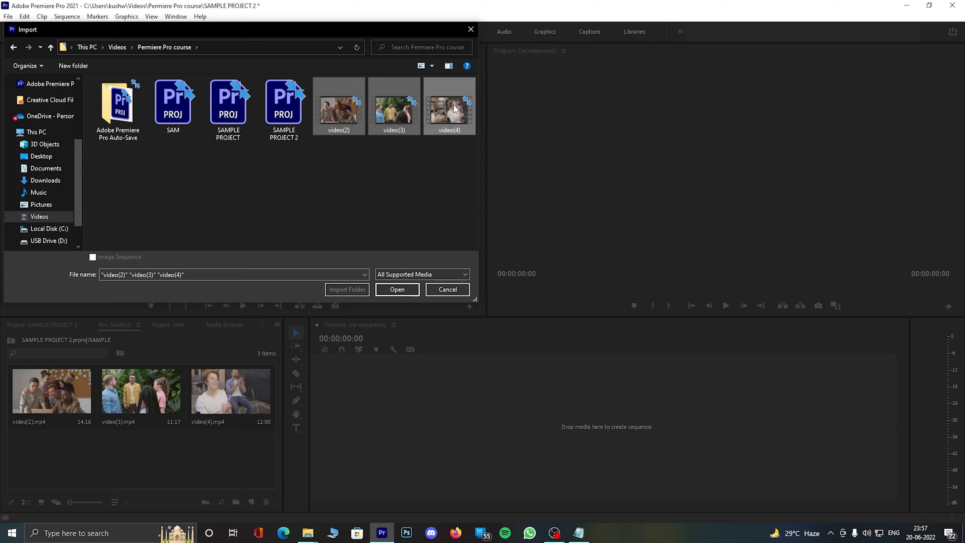
click(383, 293)
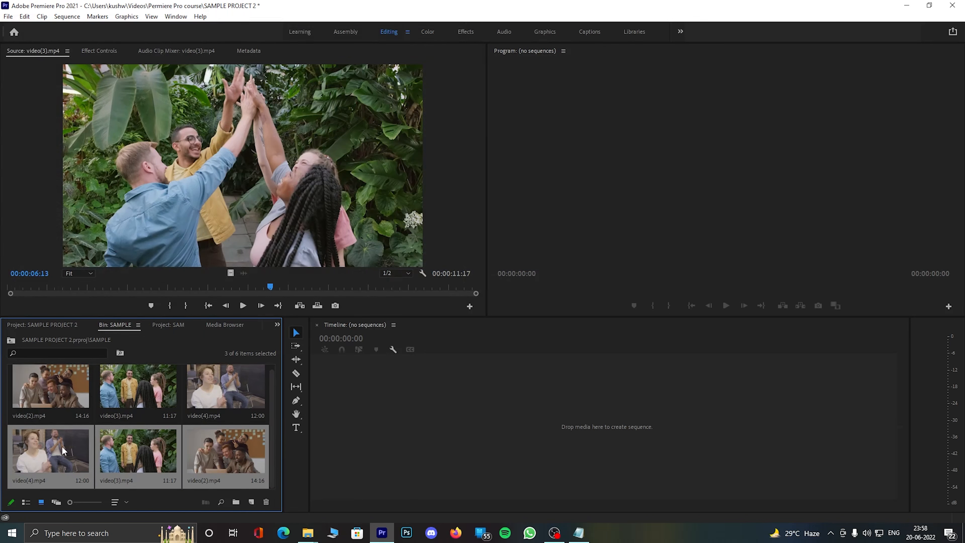
Delete the three duplicate clips from the SAMPLE bin and return to the top level of SAMPLE PROJECT 2.
drag(280, 476, 271, 503)
click(65, 328)
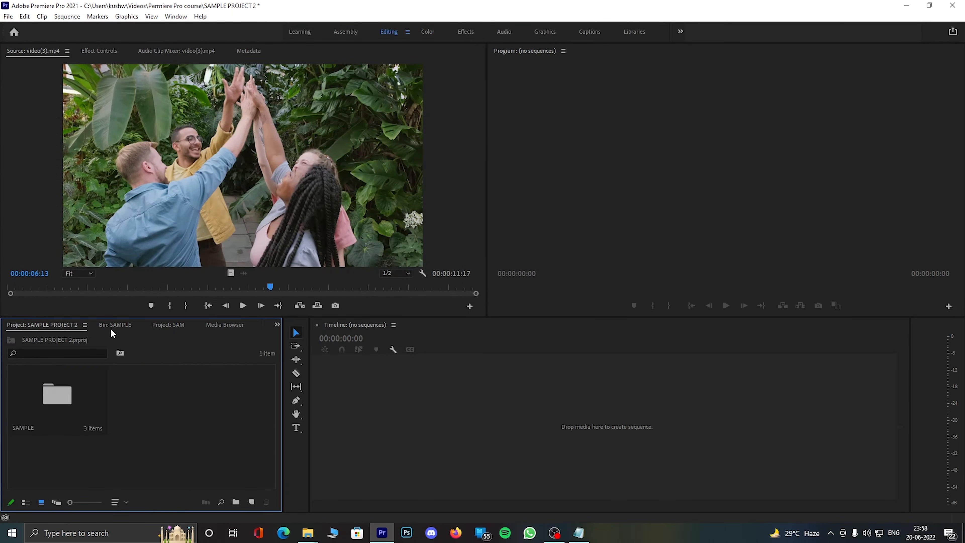
click(110, 328)
click(59, 327)
click(77, 387)
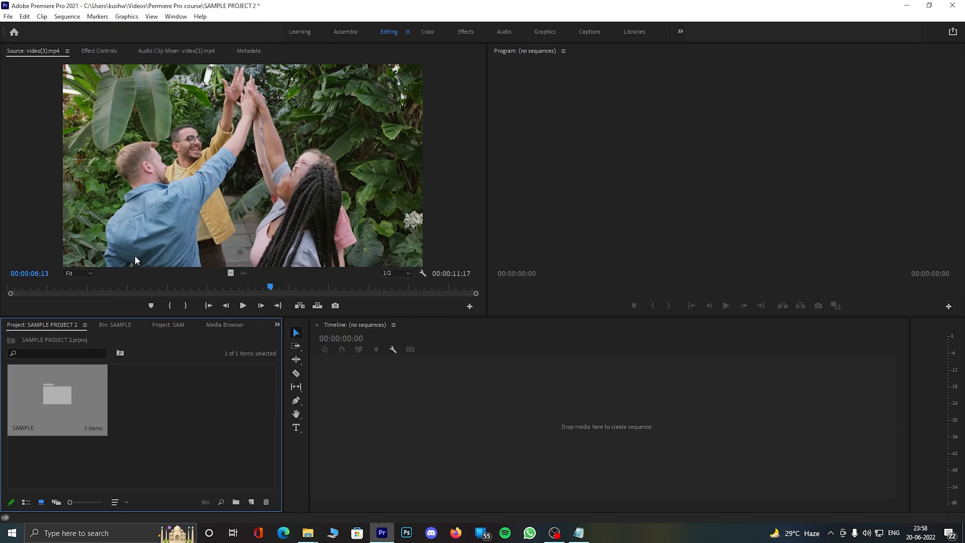
Open the SAMPLE bin, select all three clips and try to place them in the empty timeline.
double_click(68, 409)
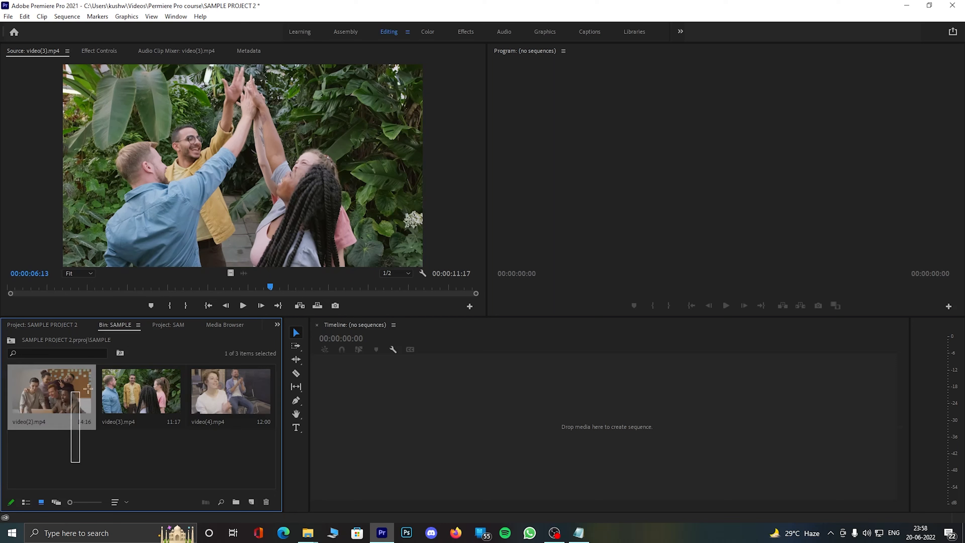
drag(87, 388, 251, 489)
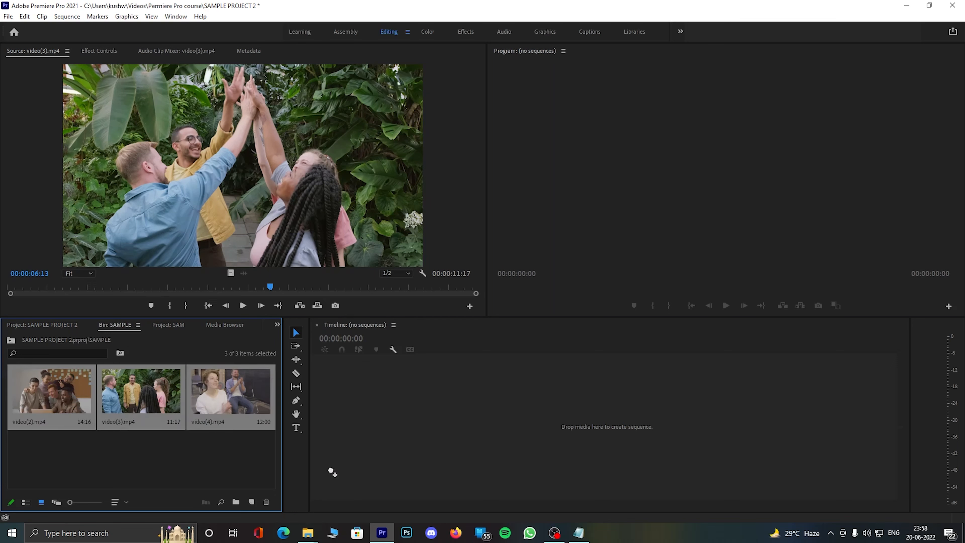
drag(441, 427, 439, 428)
drag(460, 342, 426, 321)
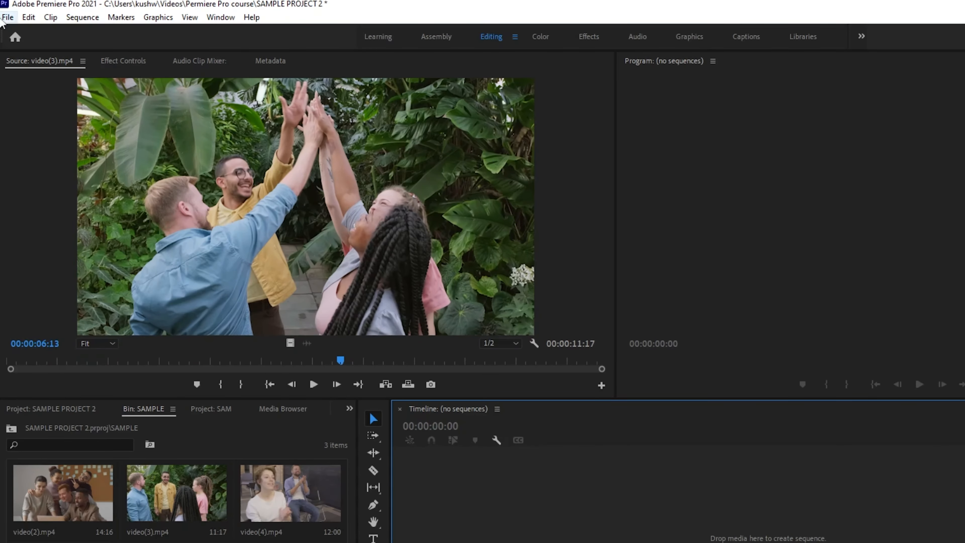
Create a new sequence from the HDV 1080p30 preset, keeping the name Sequence 01.
click(7, 17)
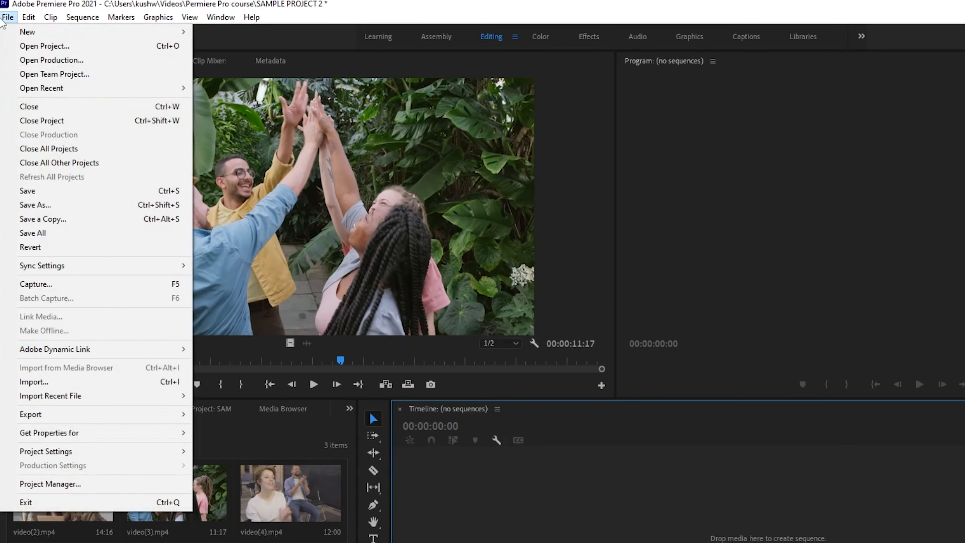
mouse_move(8, 31)
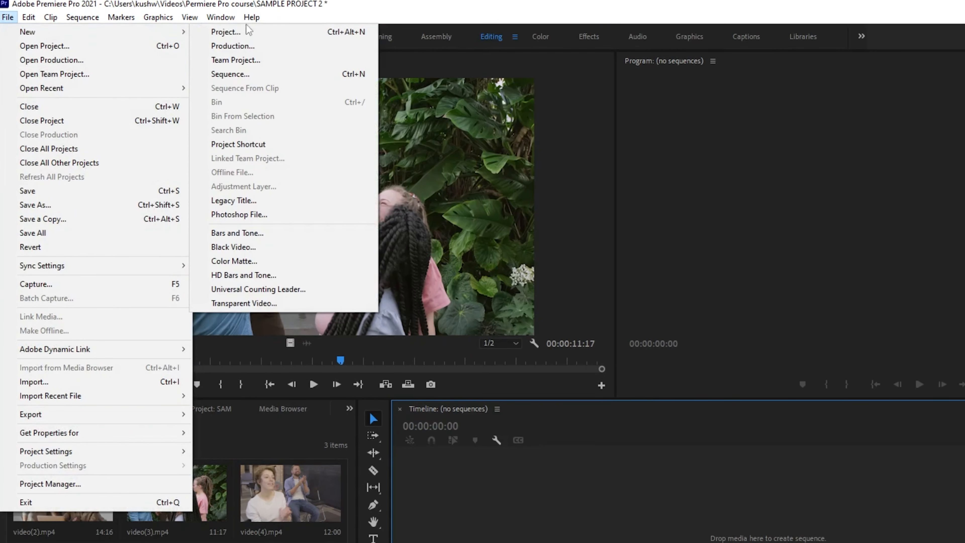
click(268, 74)
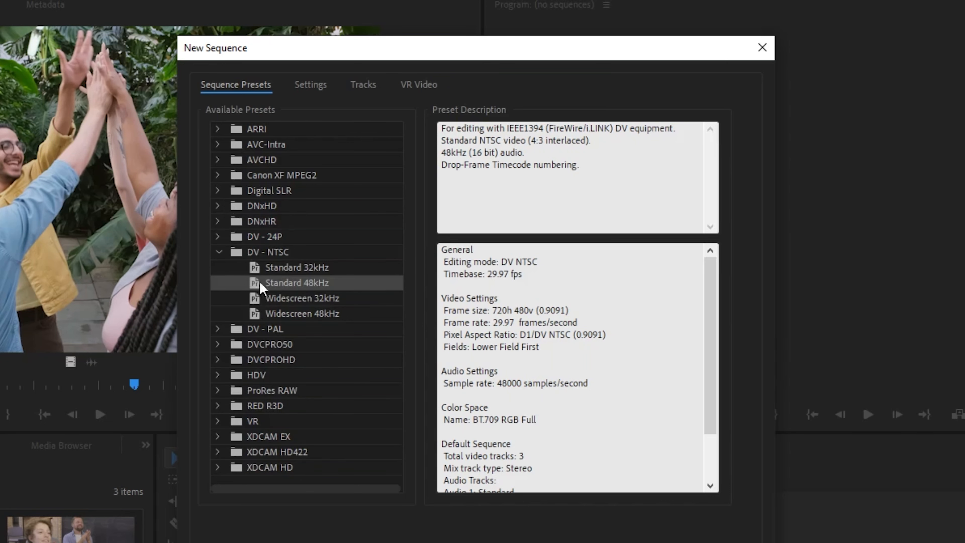
click(218, 375)
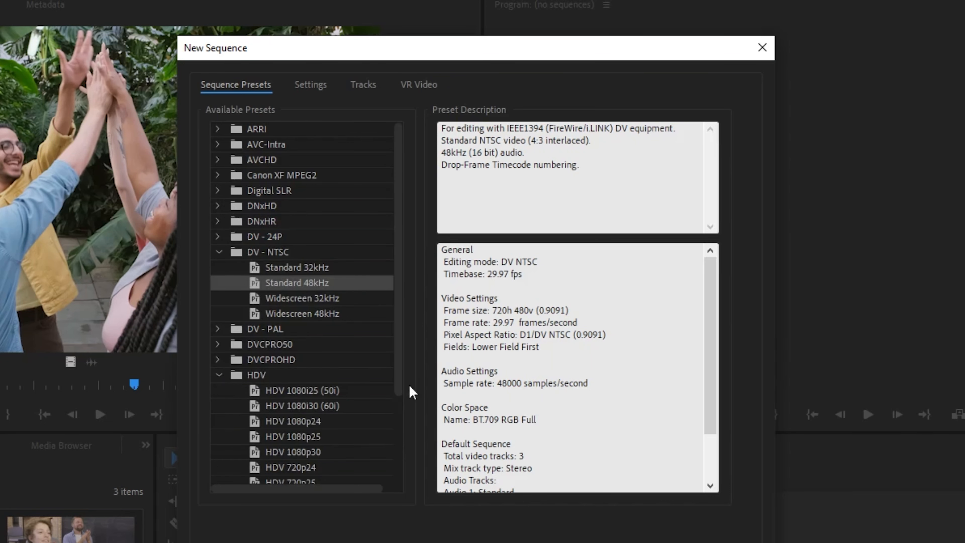
drag(397, 367, 406, 415)
click(274, 391)
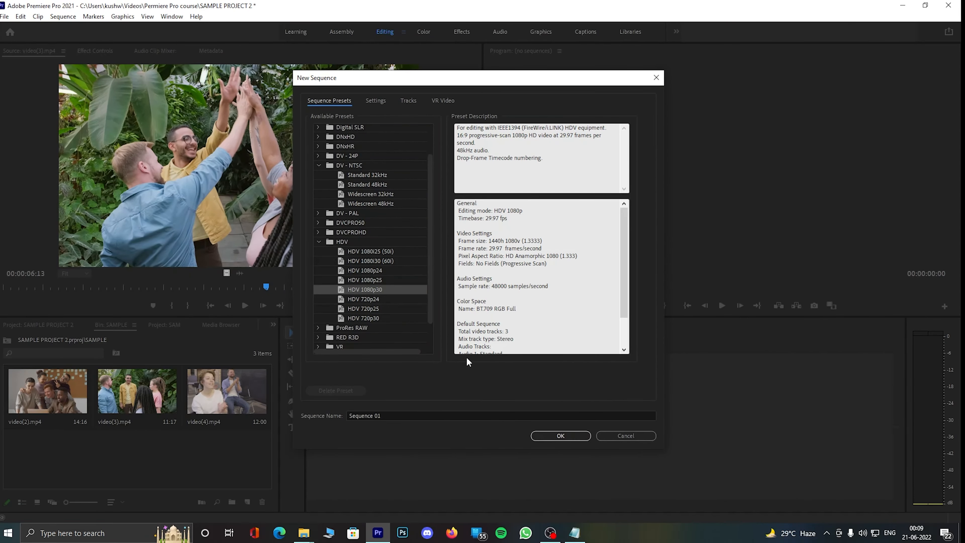
click(558, 436)
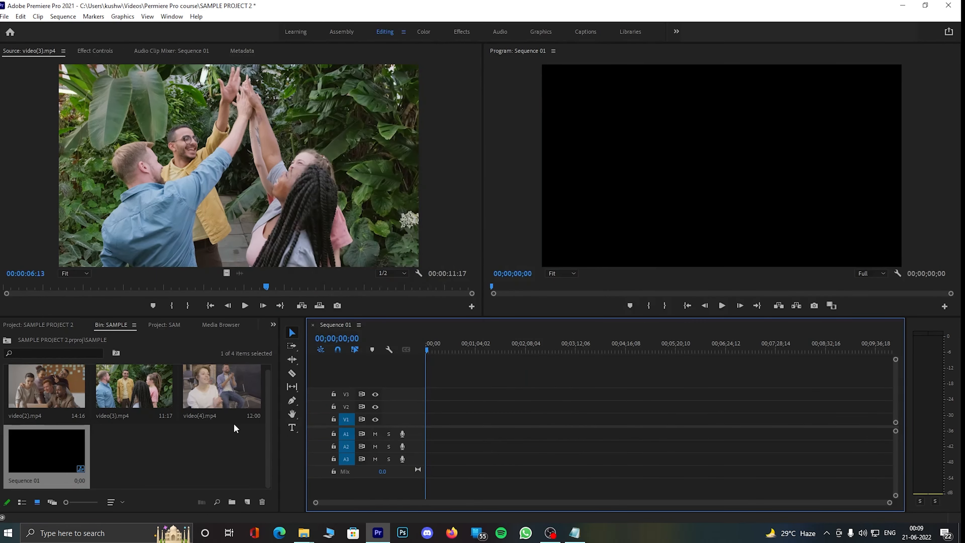
Delete Sequence 01 from the SAMPLE bin.
right_click(72, 436)
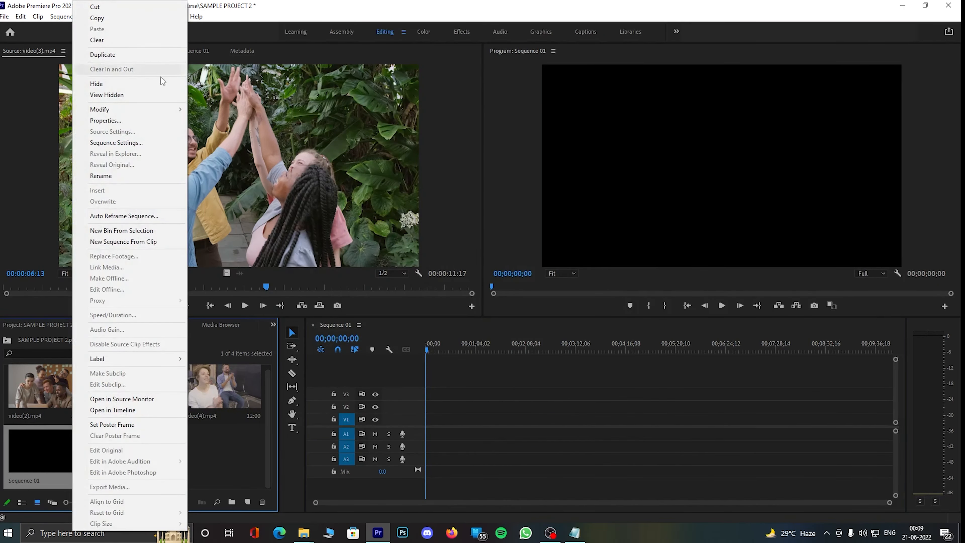
click(117, 42)
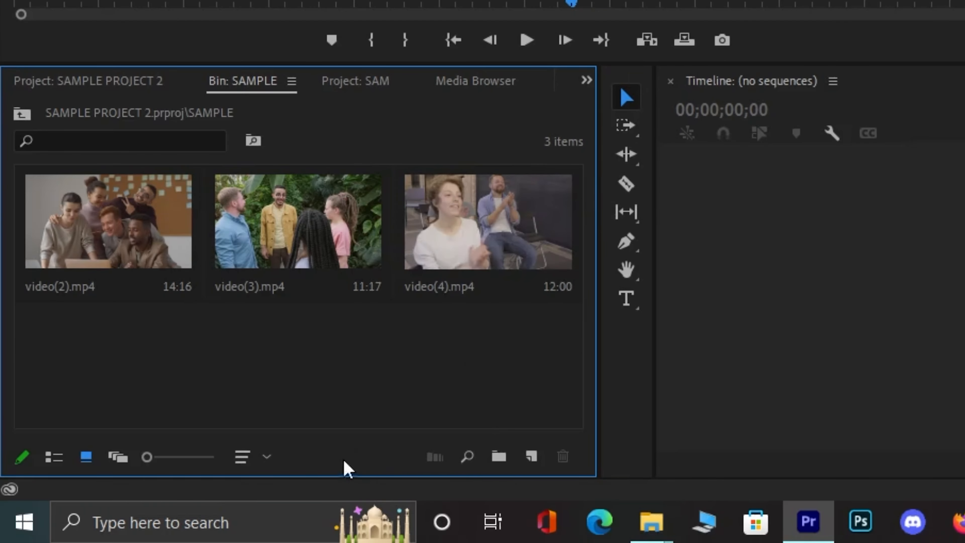
Create a new sequence directly from the video(3).mp4 clip and keep the playhead at the sequence start.
drag(302, 216, 535, 453)
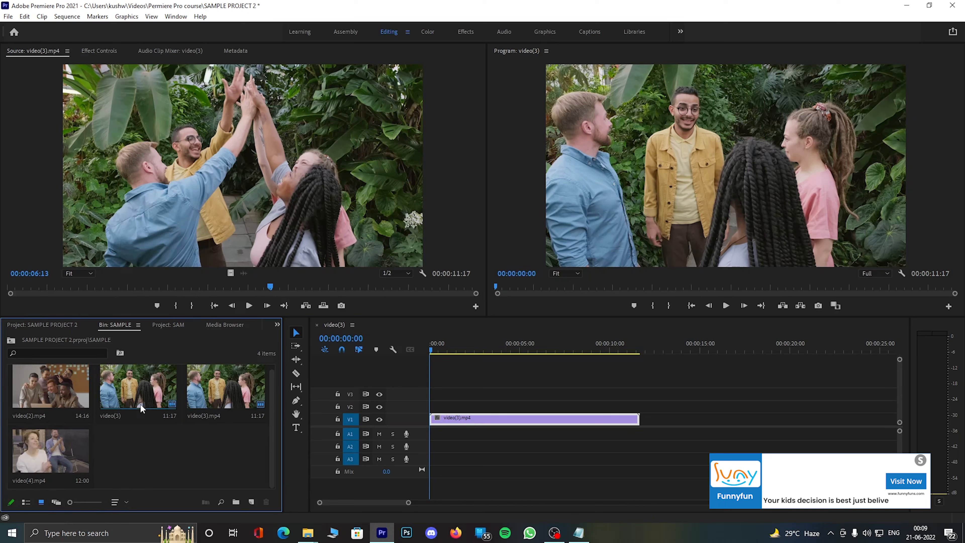
click(513, 422)
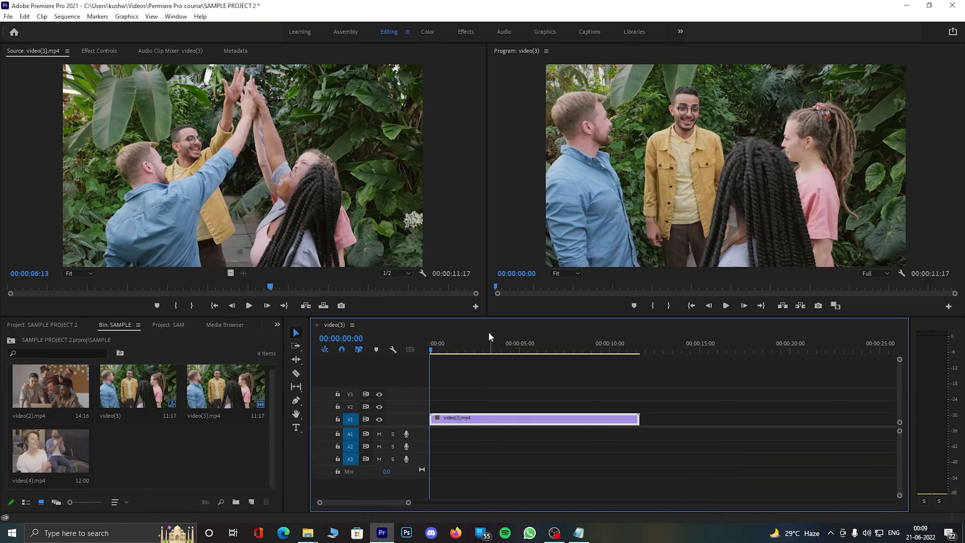
drag(462, 347, 429, 349)
Review the video(3) sequence's settings, close them and show the timeline clip's Effect Controls.
click(67, 17)
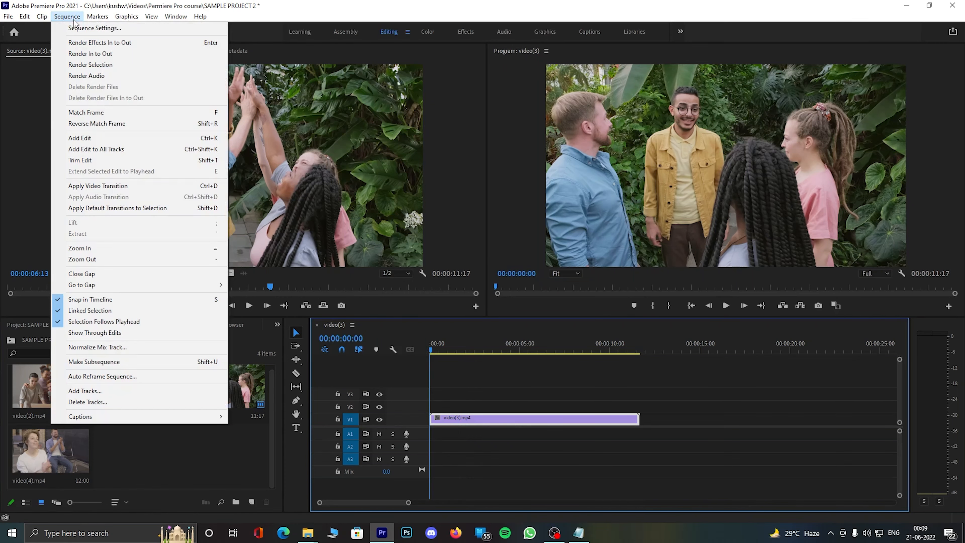
click(89, 29)
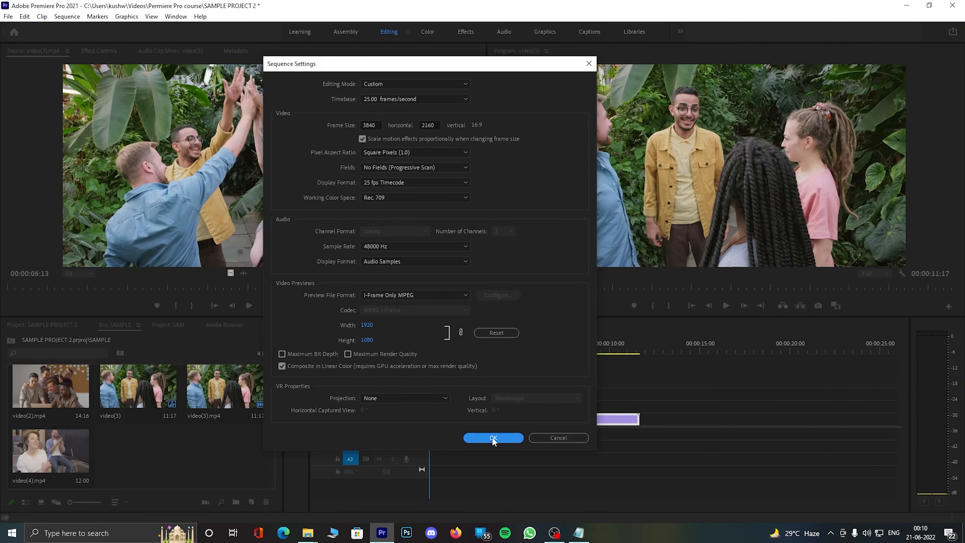
click(493, 438)
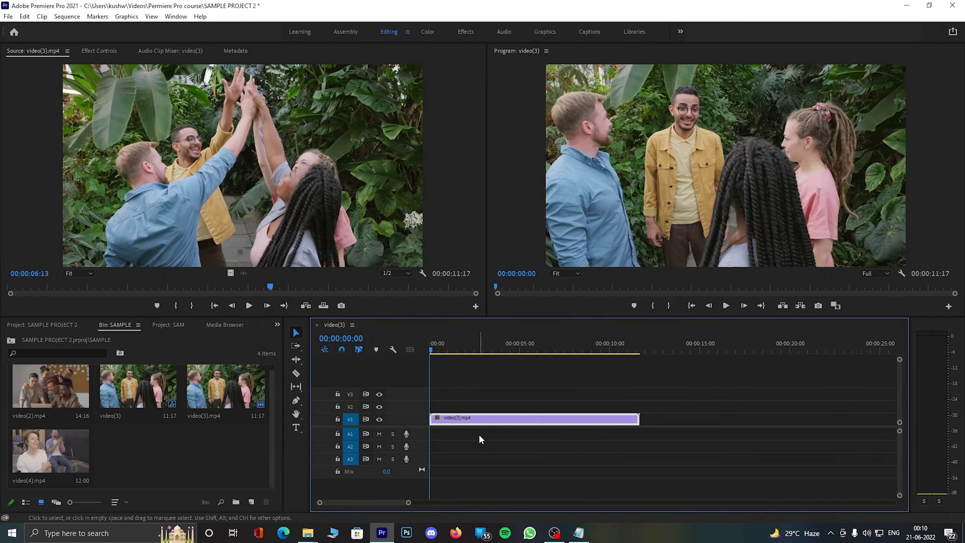
click(98, 53)
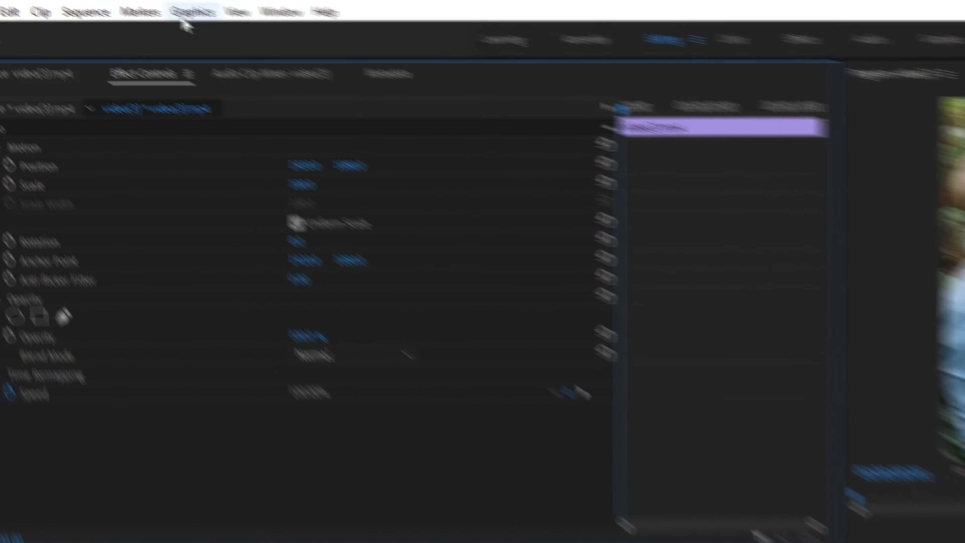
Set the video(3) sequence's frame size to 1920 horizontal by 1080 vertical and reduce the video(3).mp4 clip's scale.
click(127, 33)
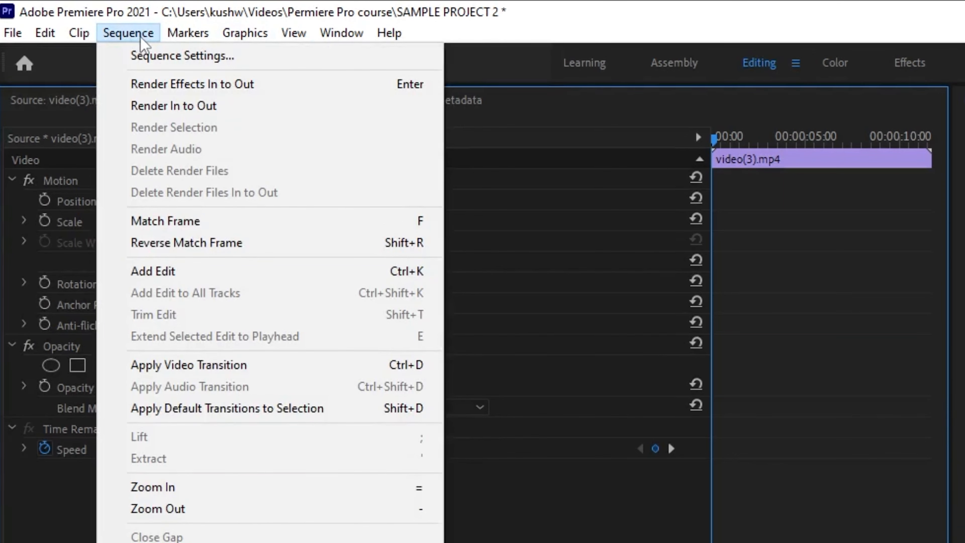
click(142, 56)
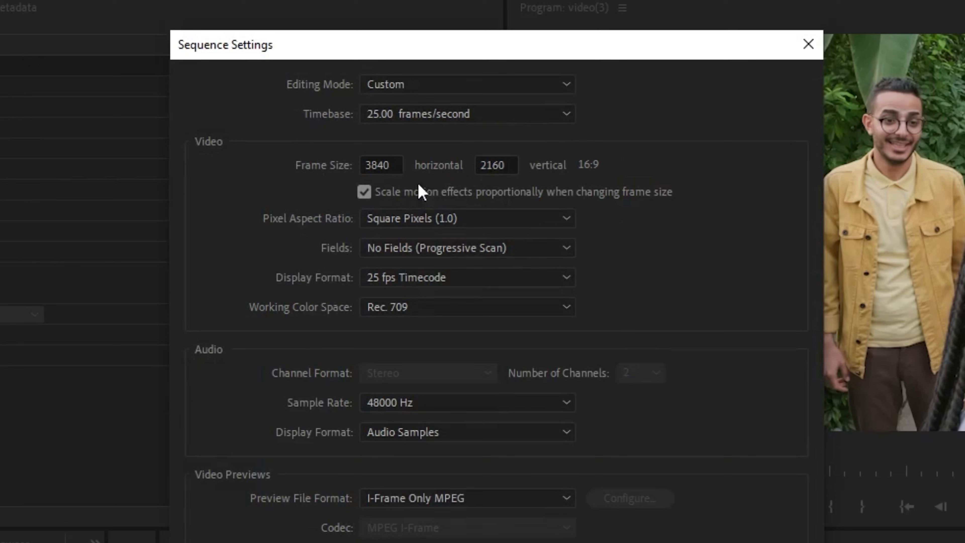
double_click(380, 165)
text(1)
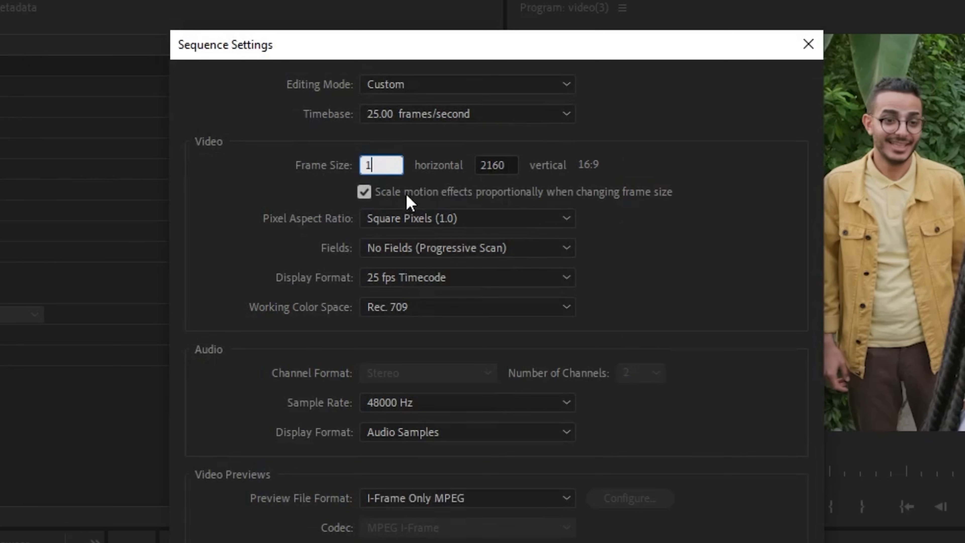
text(920)
click(494, 160)
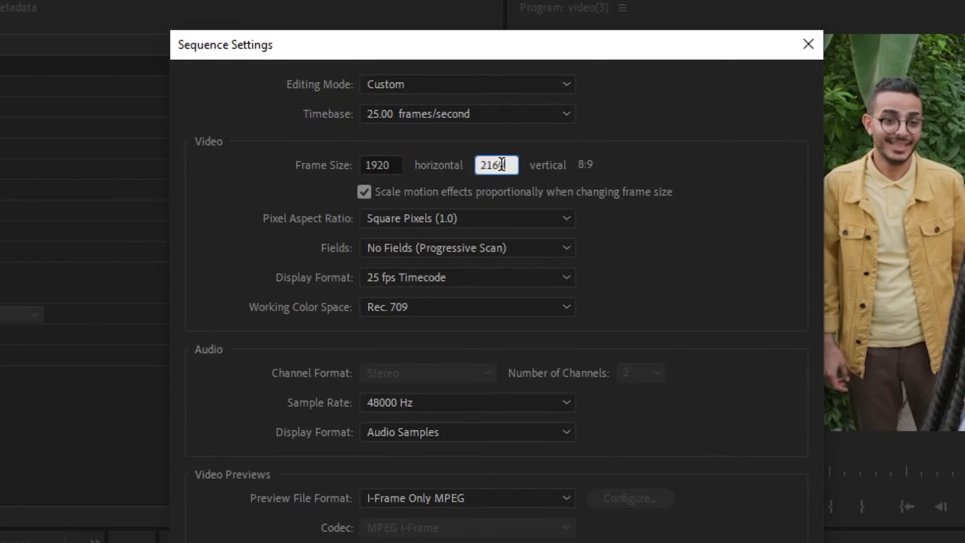
double_click(494, 160)
text(1080)
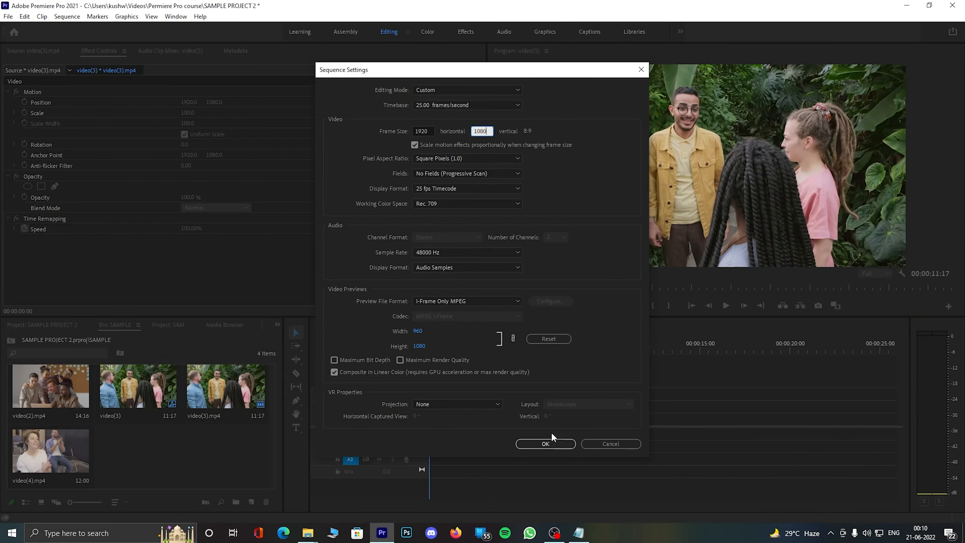
click(549, 439)
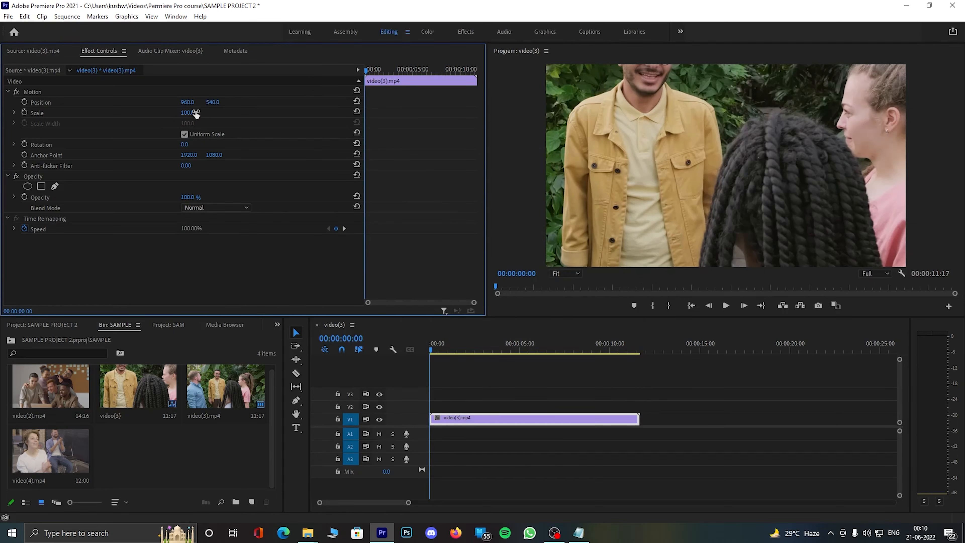
drag(196, 113, 177, 114)
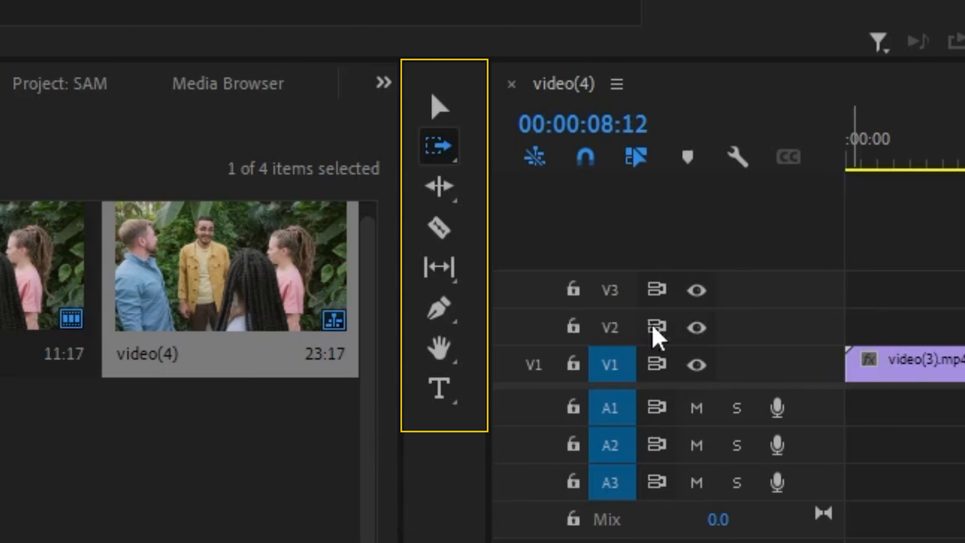
Activate the Selection tool and open the timeline's video(4).mp4 clip in the Source Monitor.
click(441, 114)
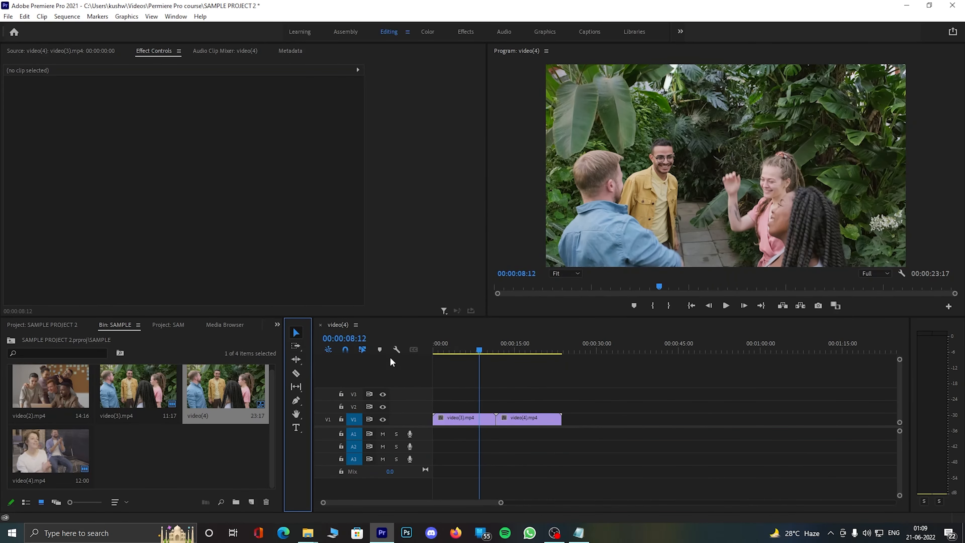
double_click(528, 420)
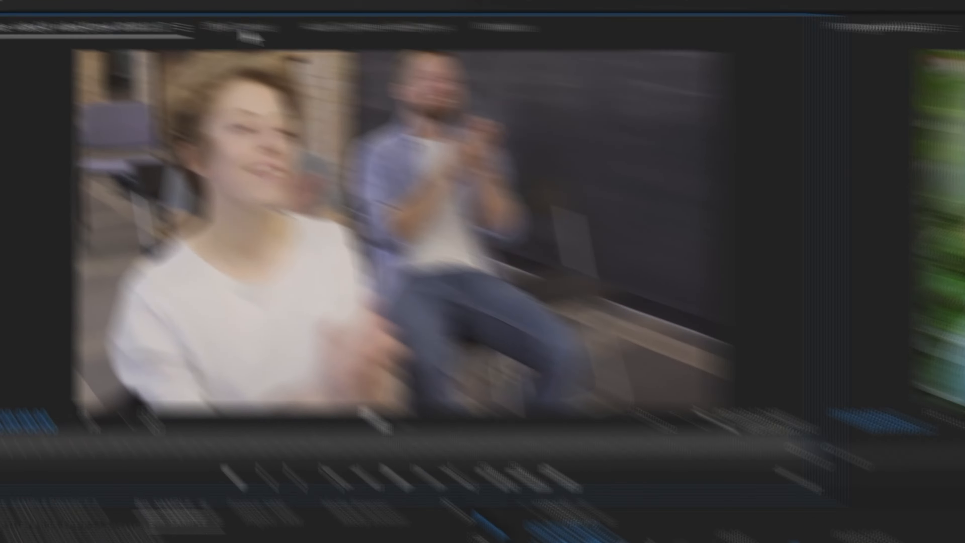
Set the scale of the timeline's video(4).mp4 clip to 120 and deselect the clip.
click(153, 51)
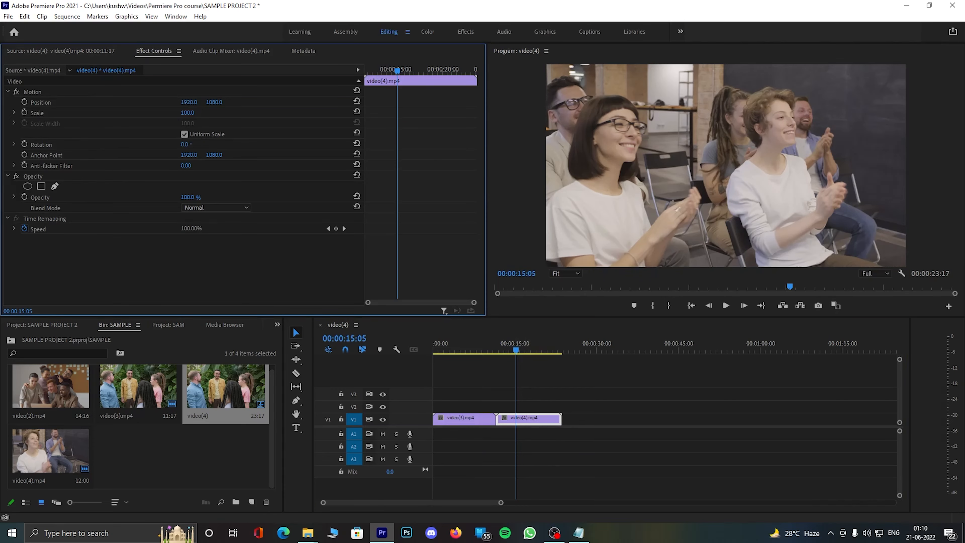
drag(185, 144, 187, 115)
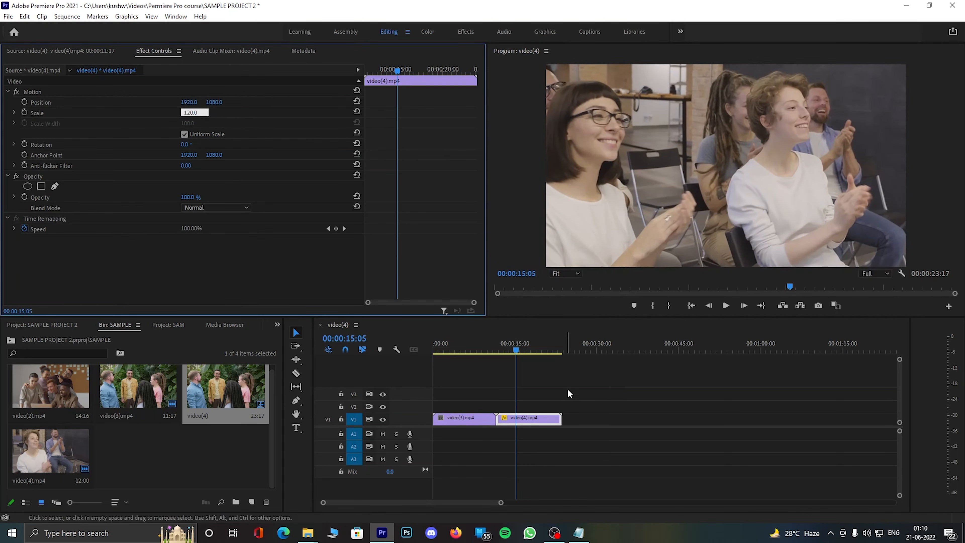
click(585, 420)
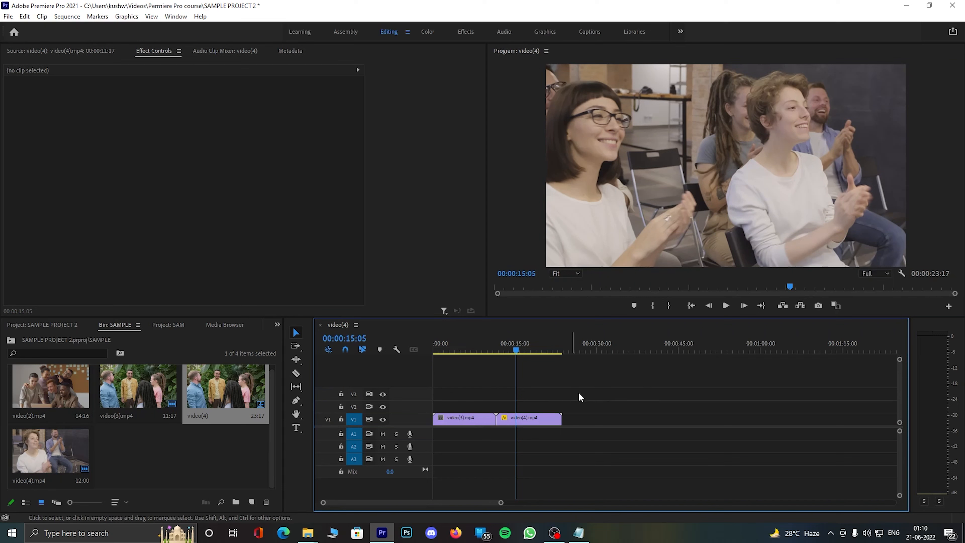
Select both timeline clips together and clear the selection, activate the Pen tool, and return to the Selection tool to select only video(4).mp4.
drag(555, 400, 468, 436)
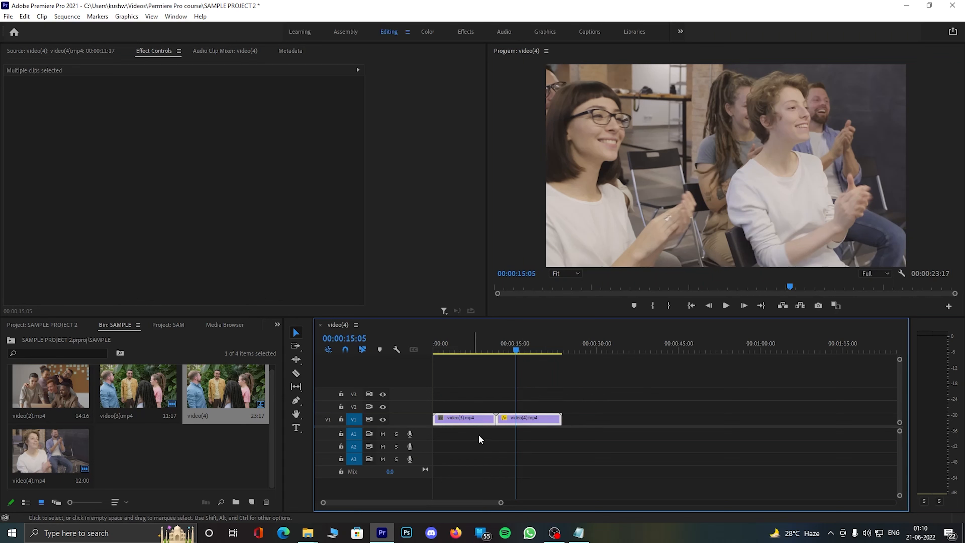
click(615, 400)
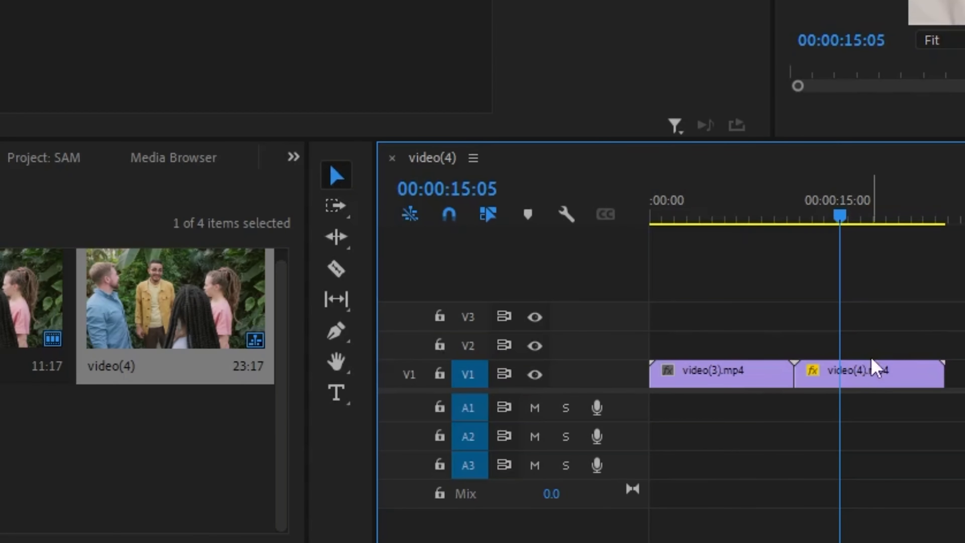
click(336, 330)
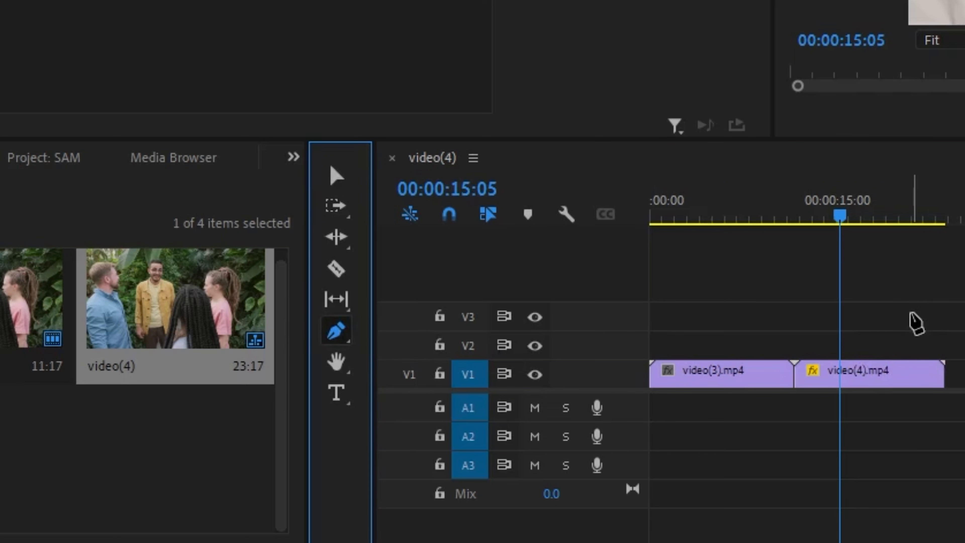
key(v)
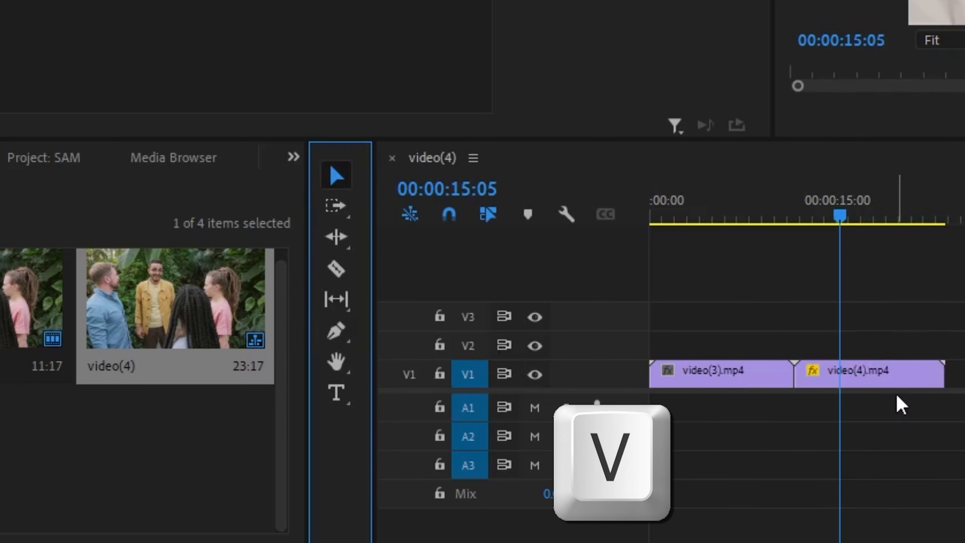
click(881, 382)
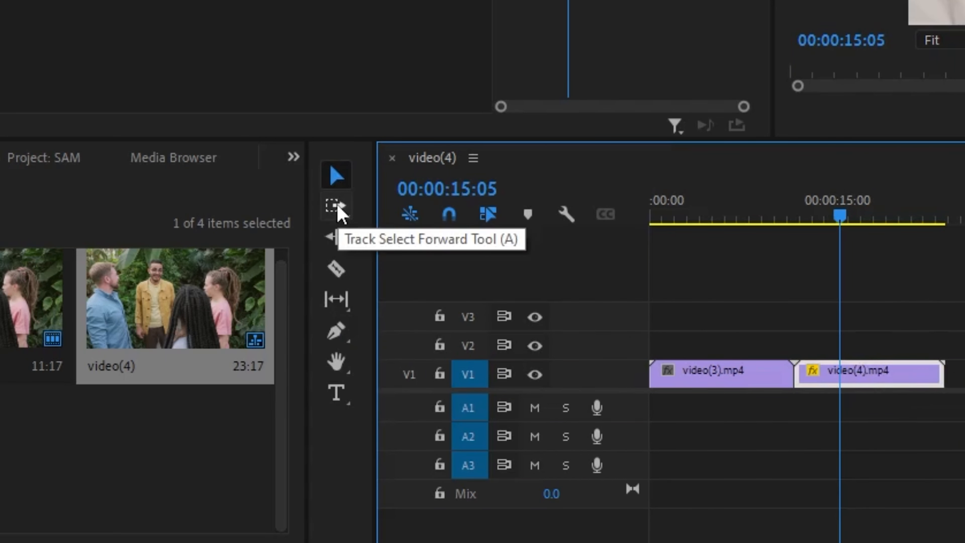
Select every clip from the first video(3).mp4 onward with the Track Select Forward tool.
click(339, 211)
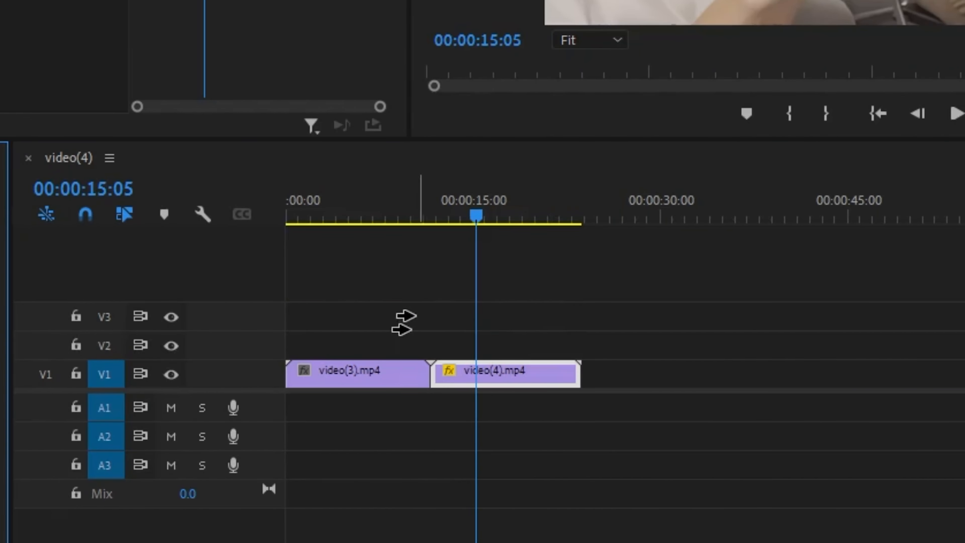
double_click(354, 312)
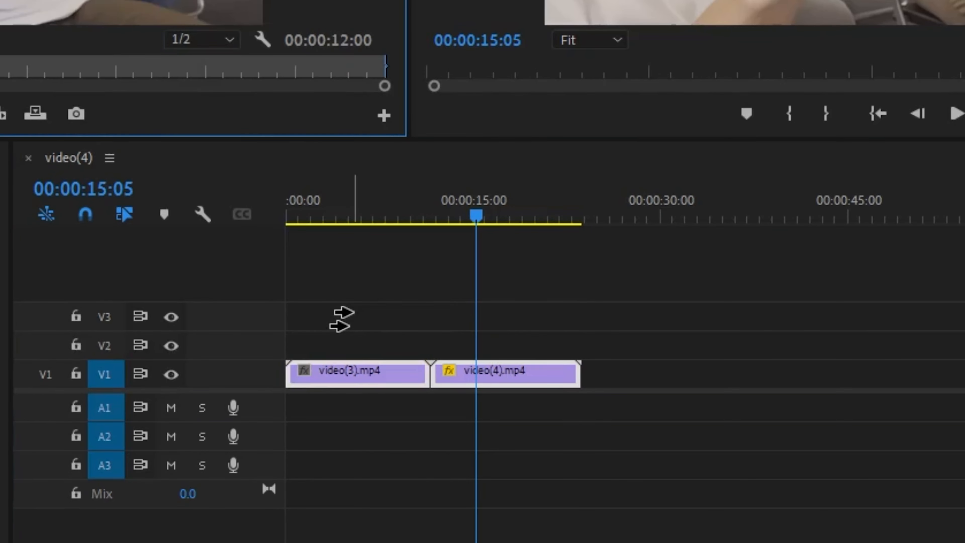
Append video(2).mp4, video(3).mp4 and another video(2).mp4 back to back at the end of track V1.
drag(190, 11, 603, 374)
drag(152, 12, 771, 380)
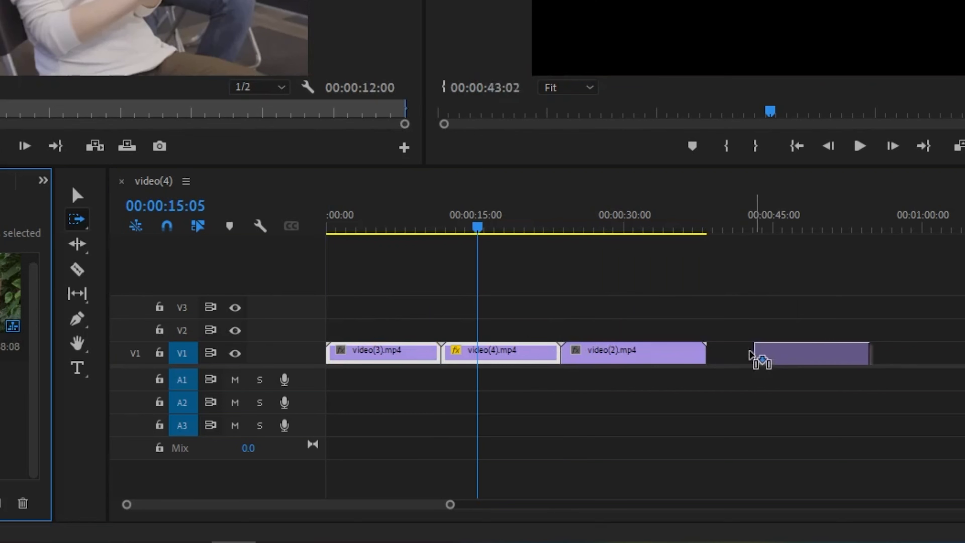
drag(7, 289, 826, 357)
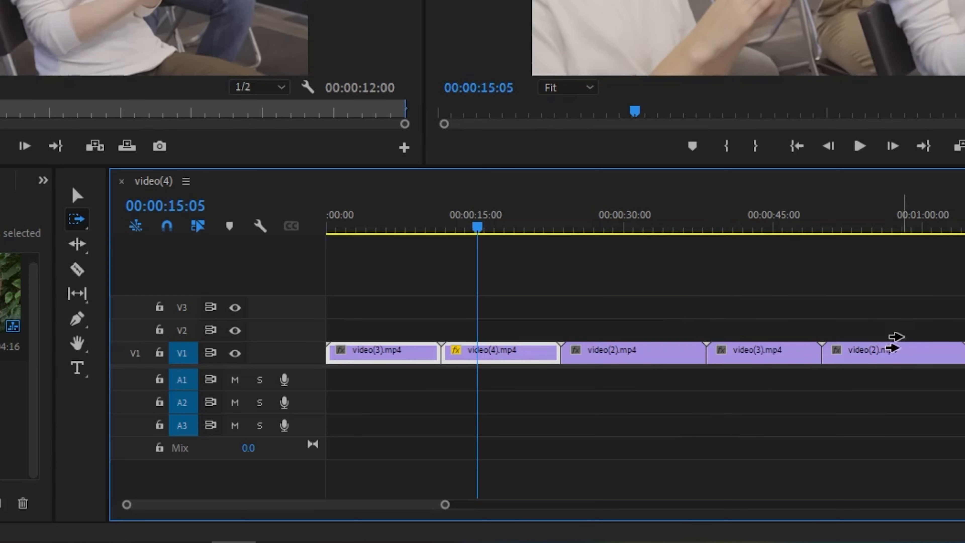
Select clips forward from different starting clips on V1, ending with everything from the middle video(2).mp4 onward.
click(856, 318)
double_click(860, 317)
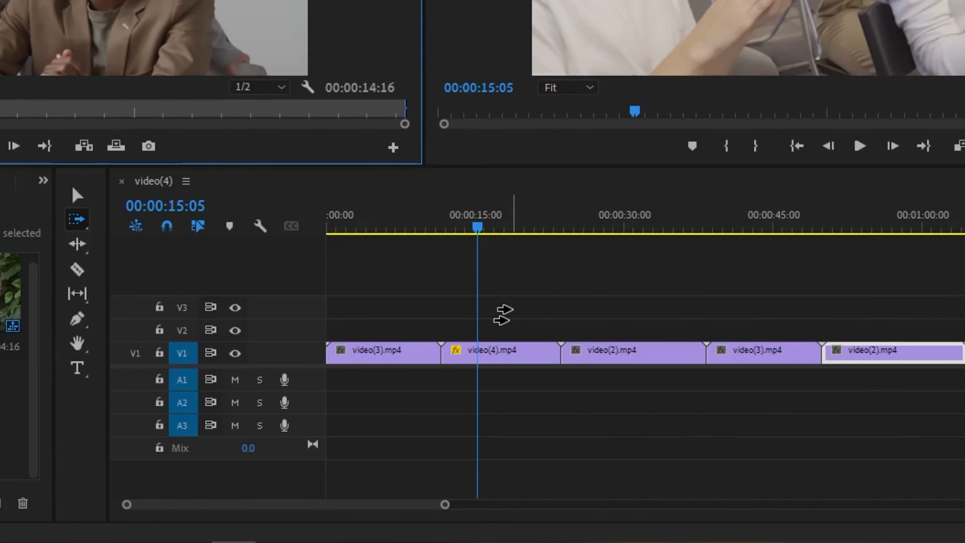
click(500, 324)
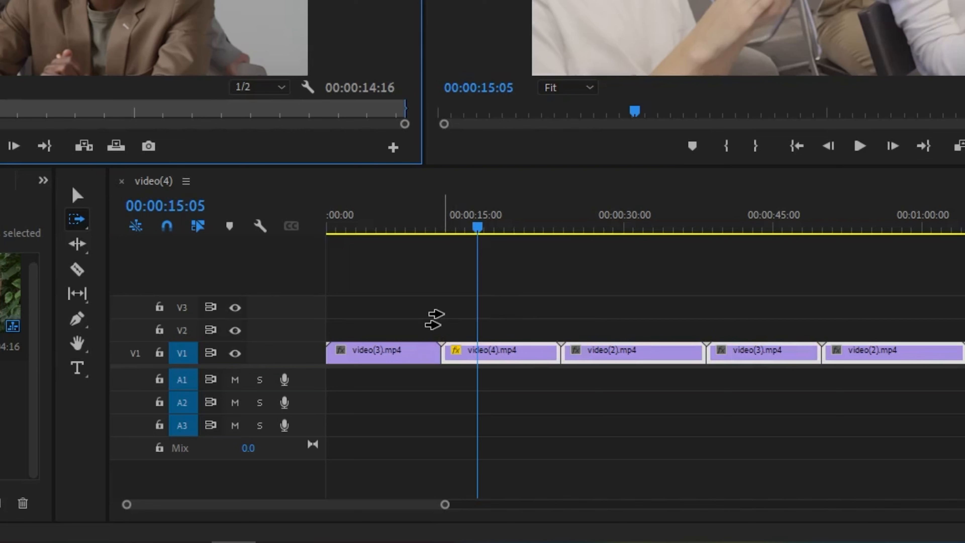
click(388, 321)
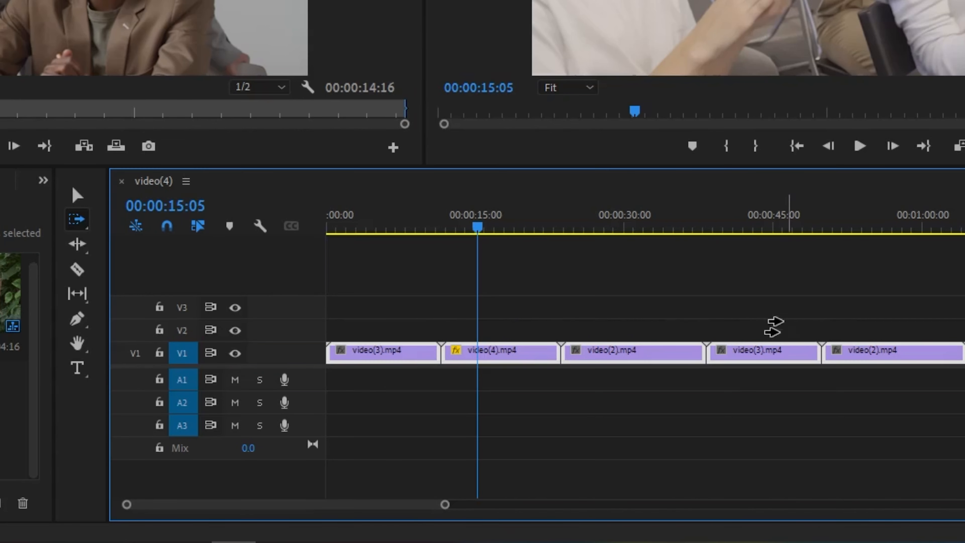
click(760, 324)
click(626, 321)
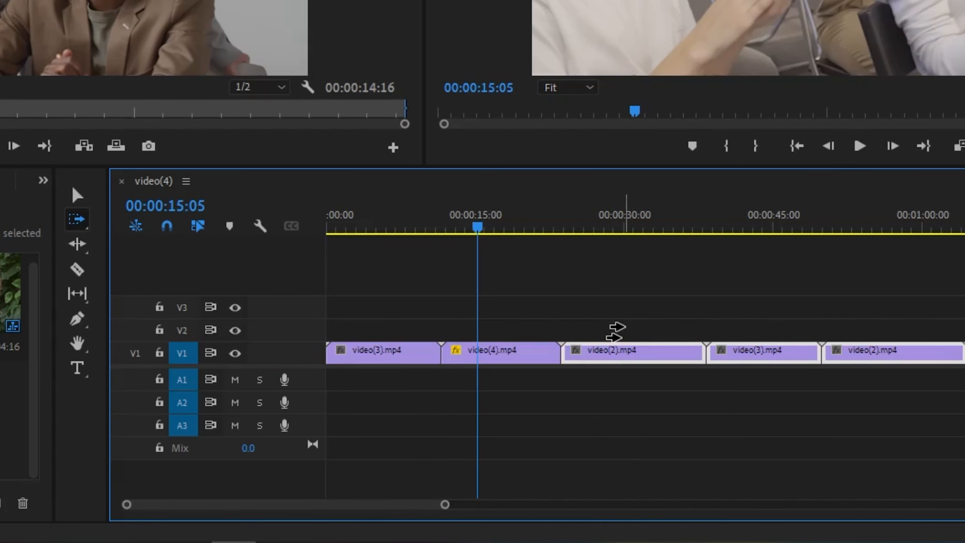
Use the Track Select Backward tool to select back from the middle video(2).mp4, the second video(3).mp4 and the last clip.
click(79, 220)
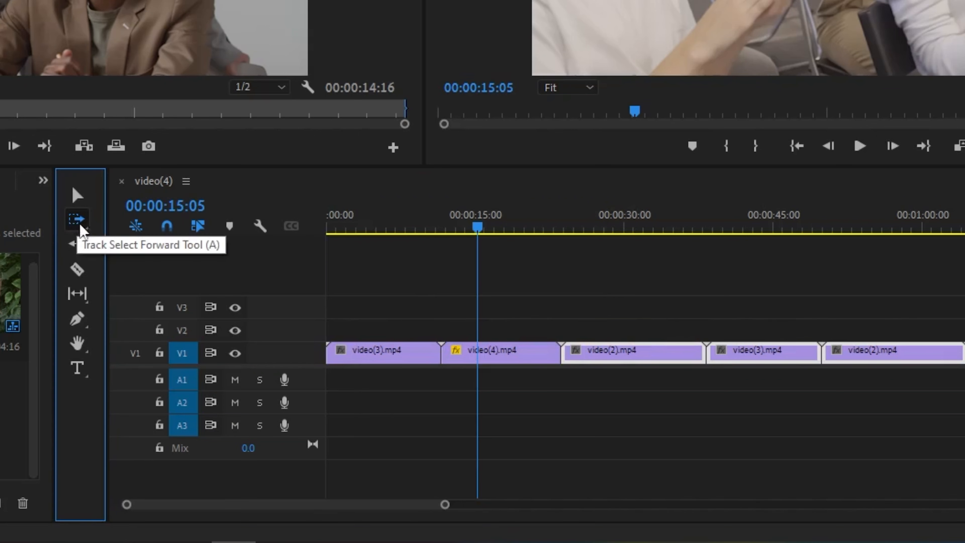
drag(81, 220, 88, 244)
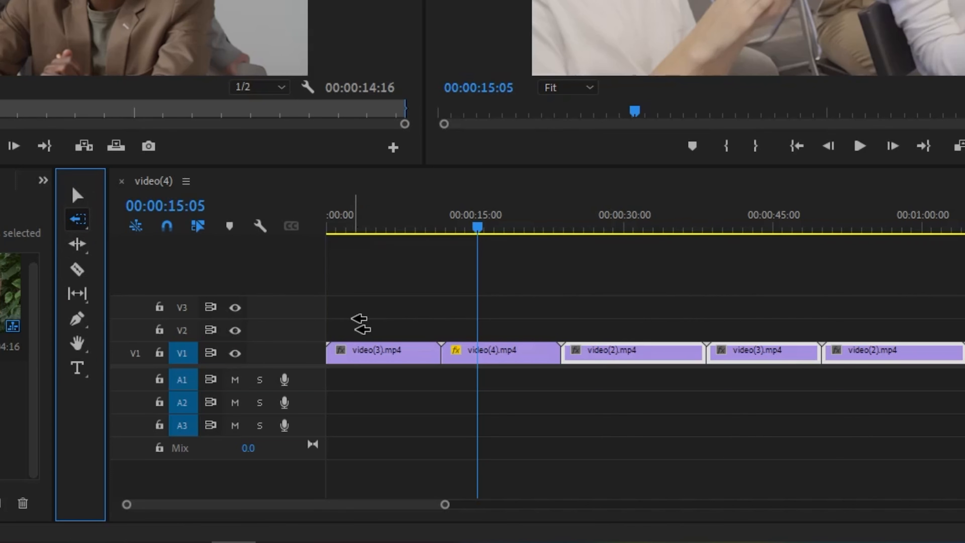
click(636, 324)
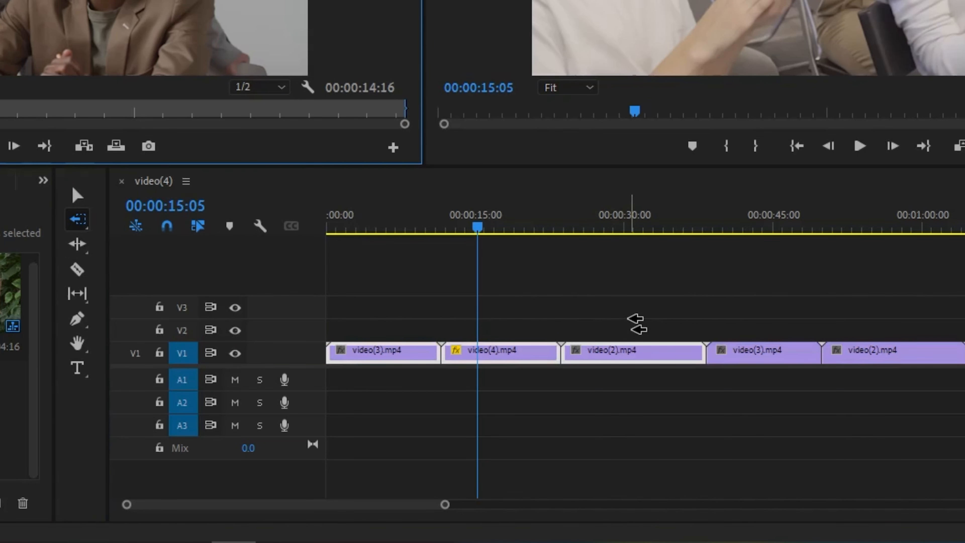
click(758, 331)
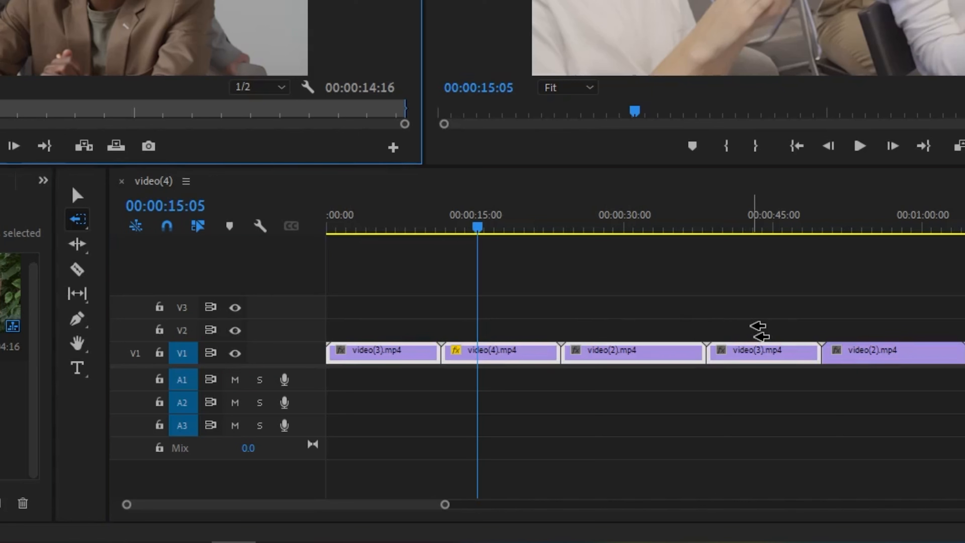
click(872, 323)
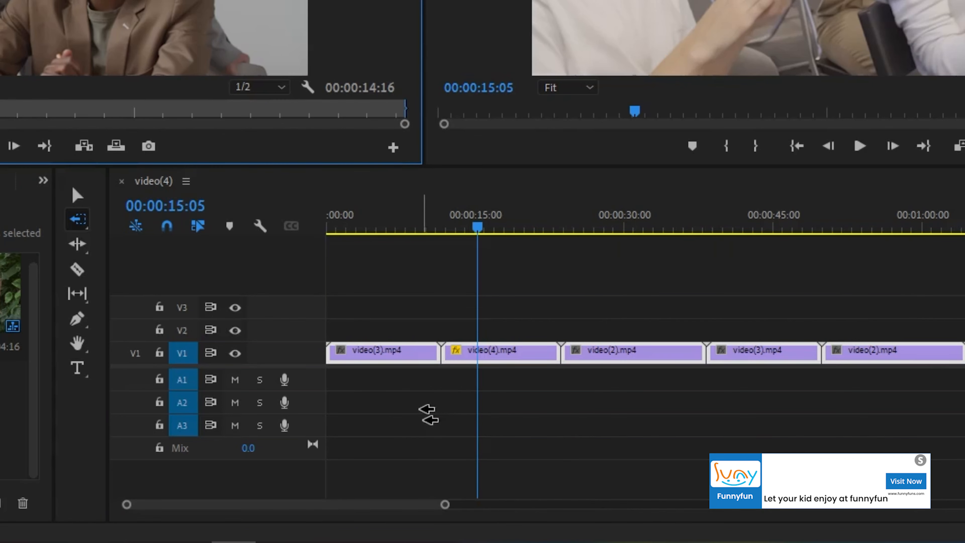
Try a ripple edit that shortens the start of video(4).mp4 on the timeline, and undo the trim.
click(78, 247)
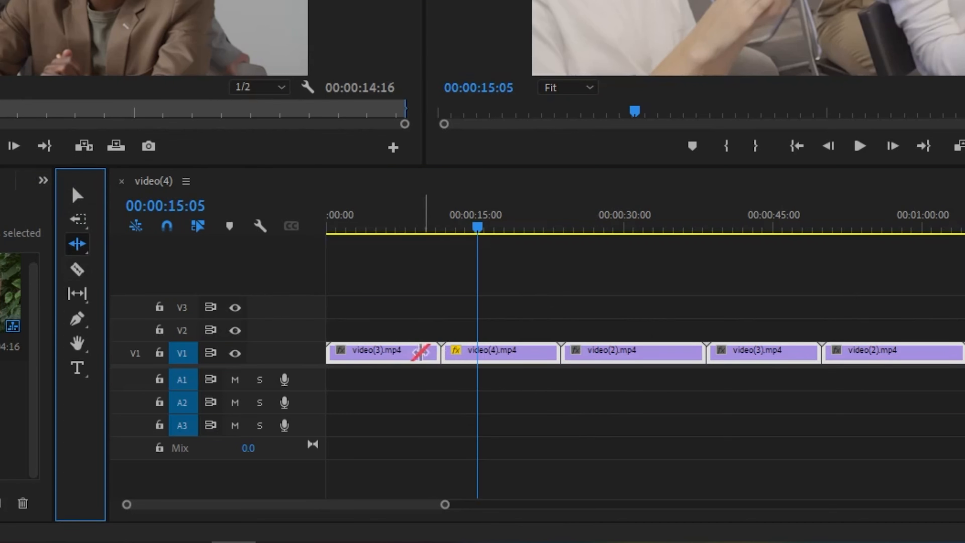
click(444, 355)
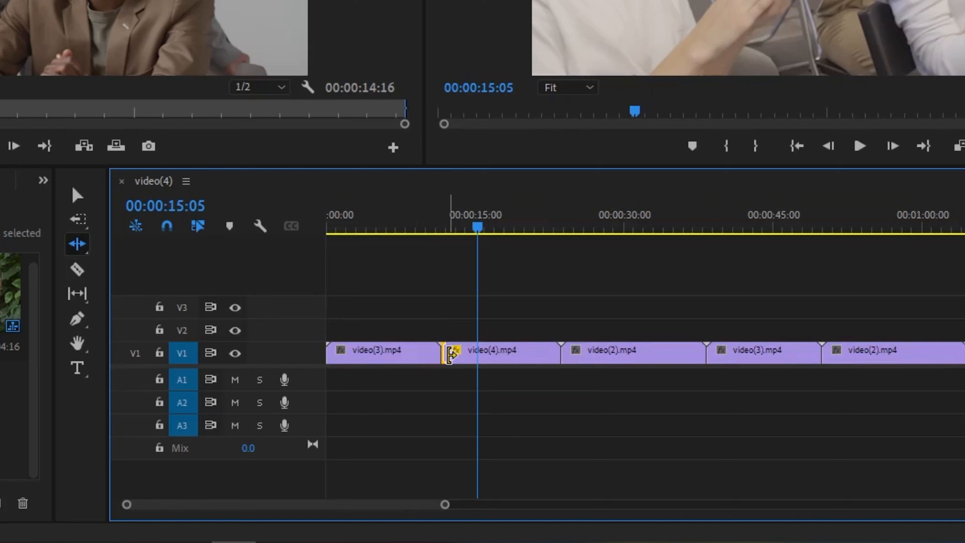
drag(449, 354, 494, 353)
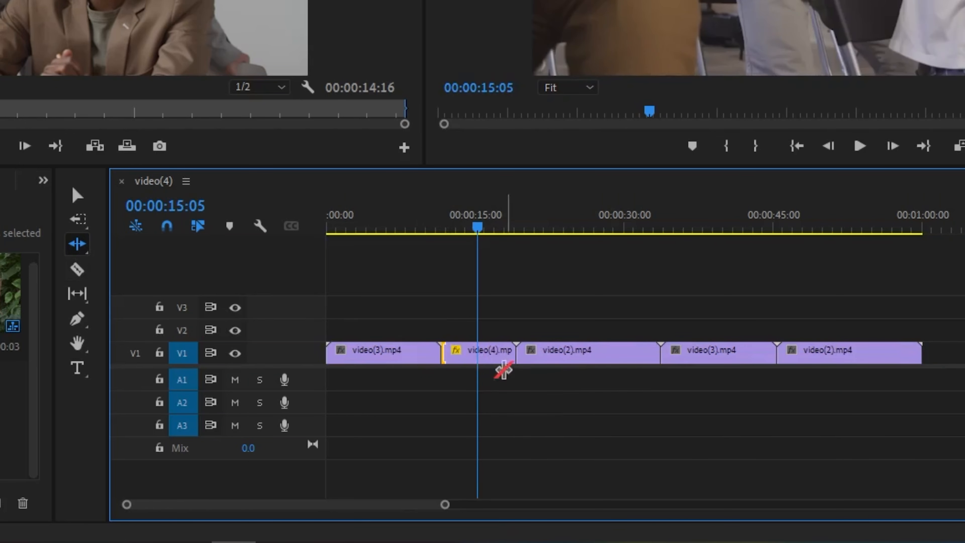
key(ctrl+z)
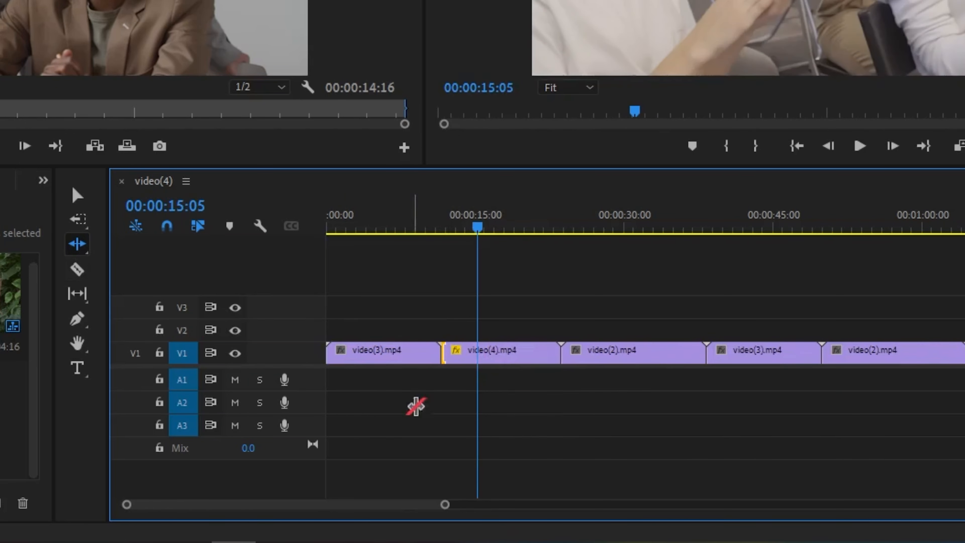
Split the middle video(2).mp4 clip at two points with the Razor tool and delete the section between the cuts.
click(76, 194)
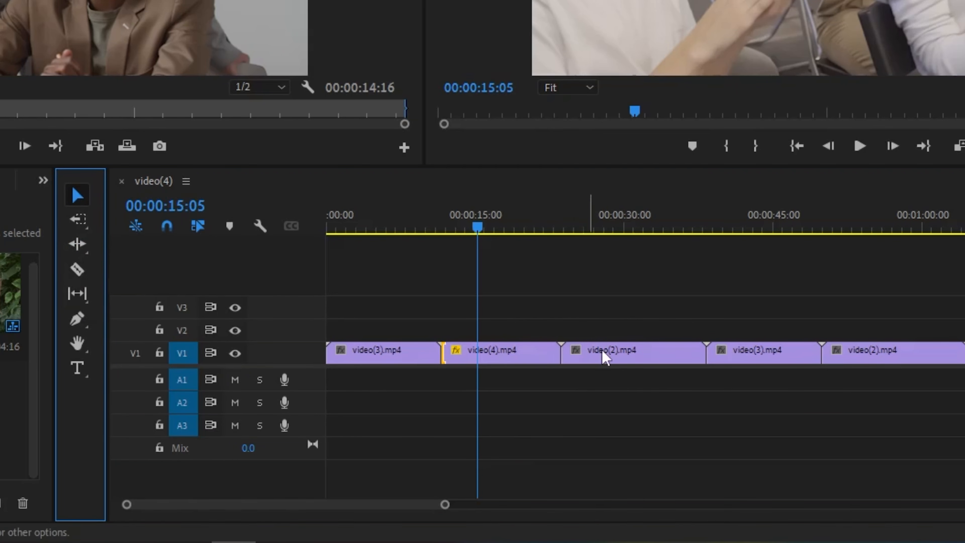
key(c)
click(607, 356)
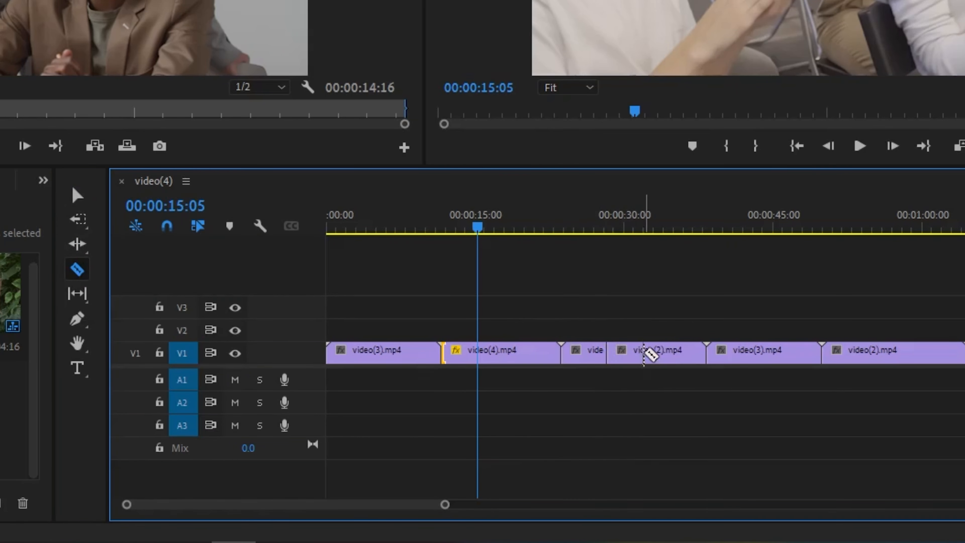
click(642, 353)
key(v)
right_click(635, 353)
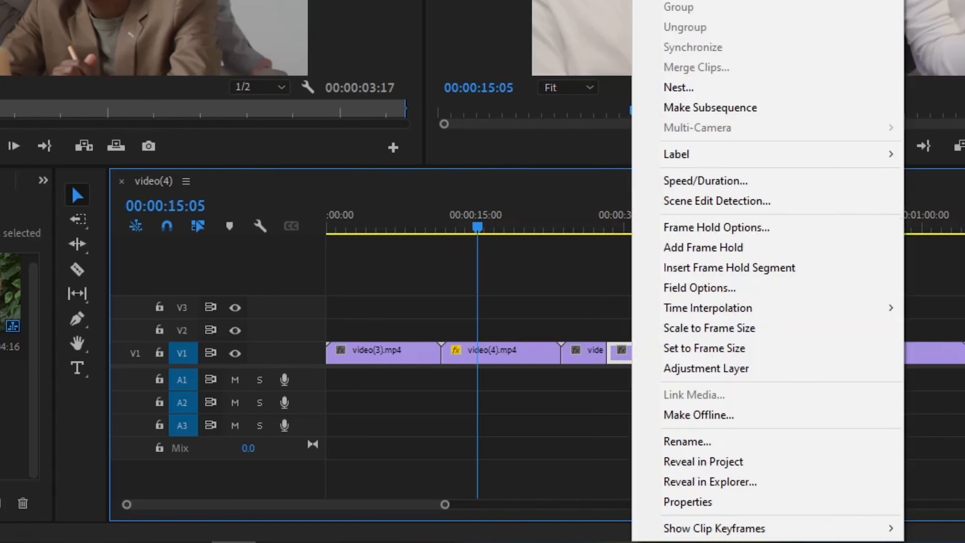
key(Escape)
key(Delete)
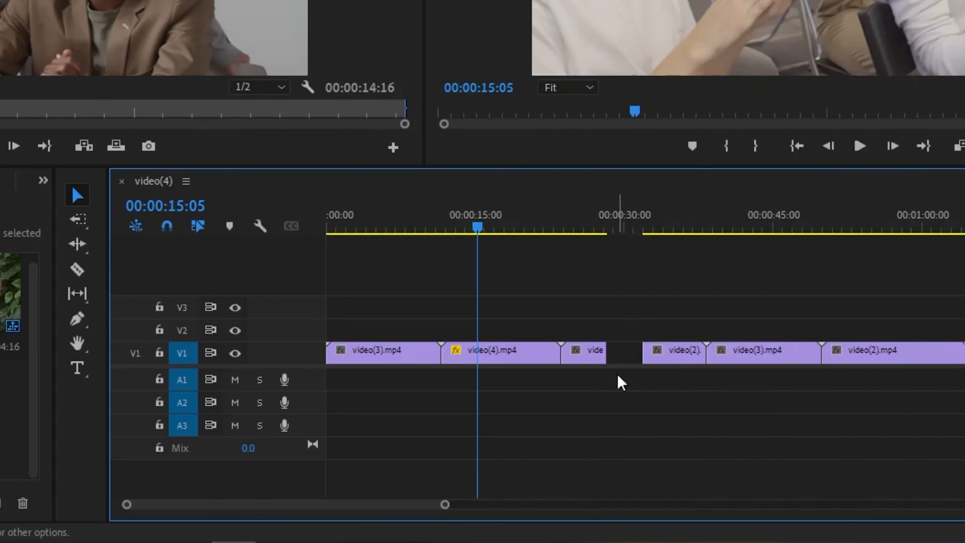
Undo the section's deletion and both razor cuts in the middle video(2).mp4 clip.
key(ctrl+z)
key(ctrl+z)
key(ctrl+z)
Ripple-trim the start of the middle video(2).mp4 clip to about half its length.
click(78, 244)
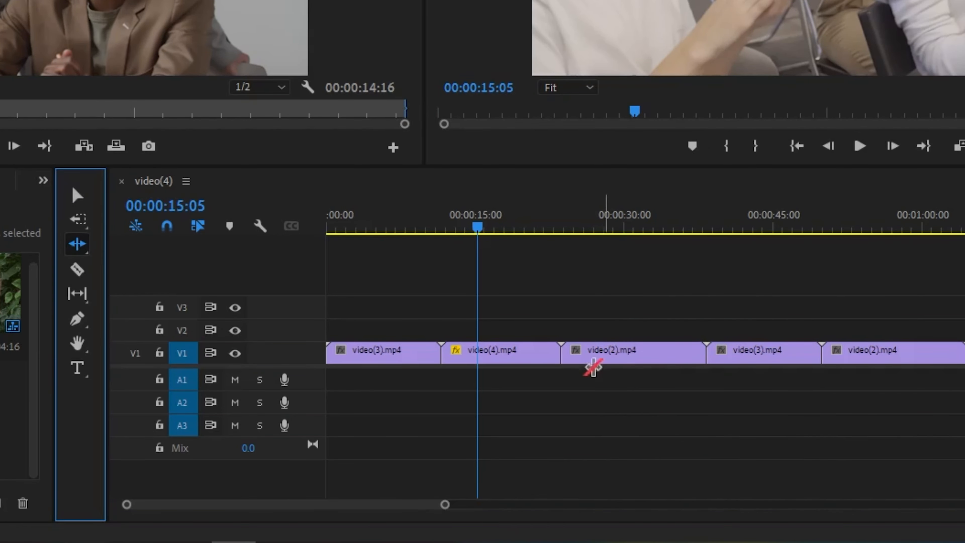
drag(571, 356, 642, 356)
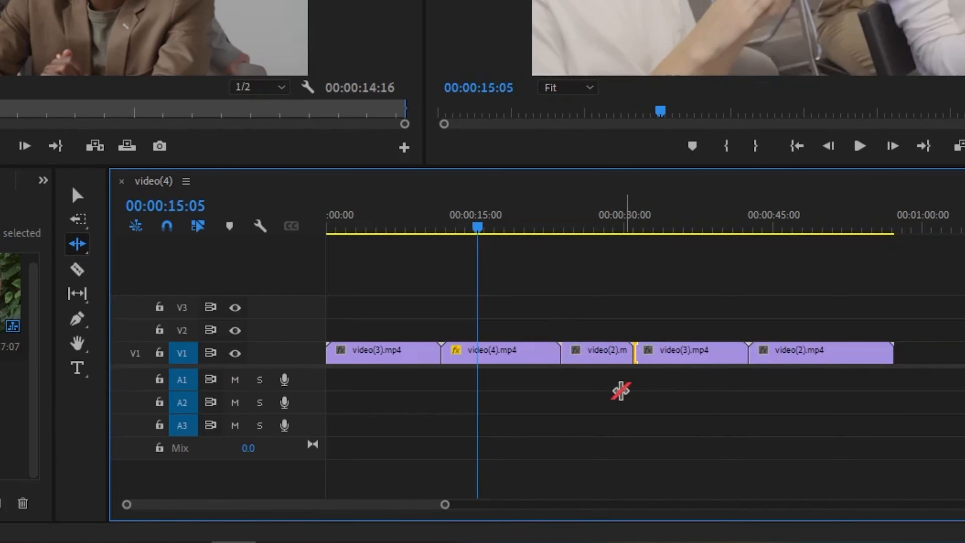
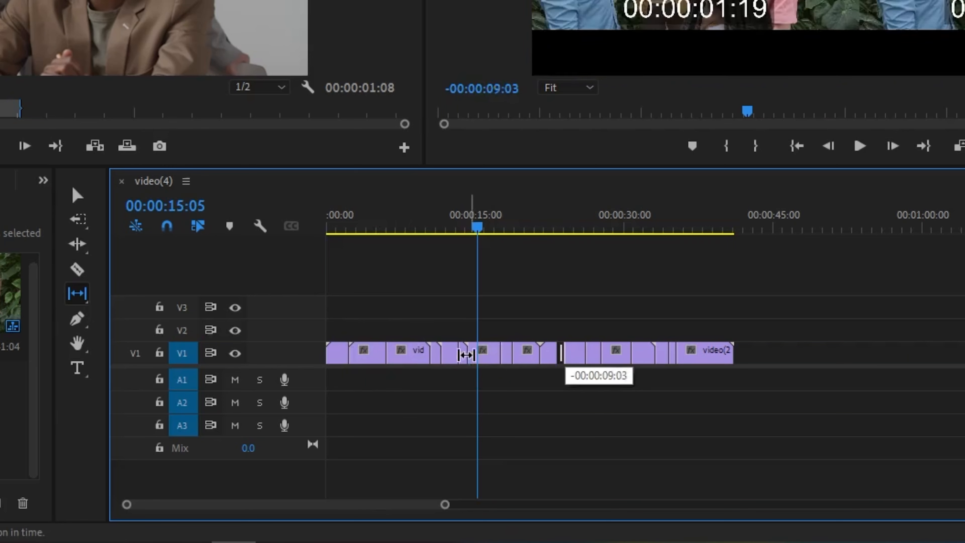
Finish slipping the footage with the Slip tool and select the short clip at about 22 seconds on V1.
double_click(453, 354)
click(549, 350)
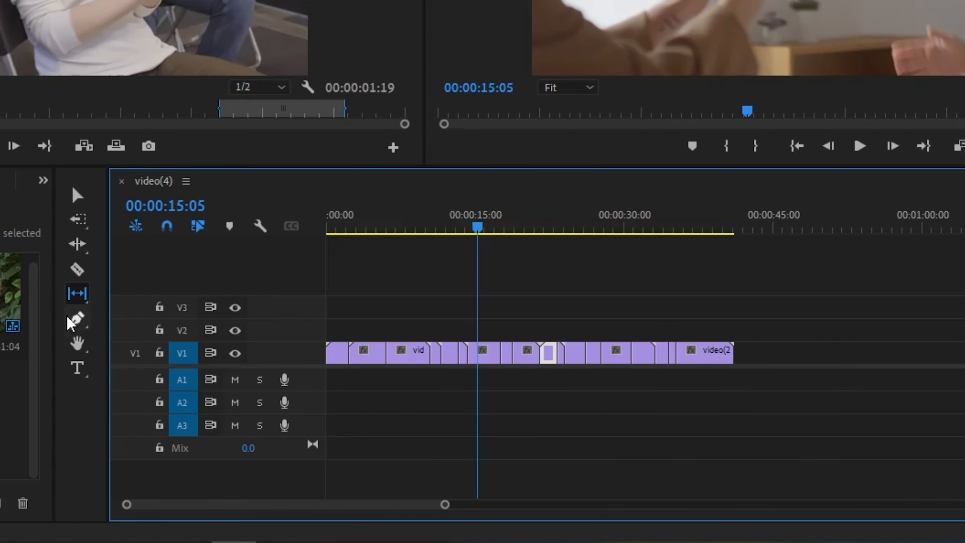
Draw a closed freeform shape around the phone at 00:00:15:05 with the Pen tool and adjust one of its lower points.
click(85, 326)
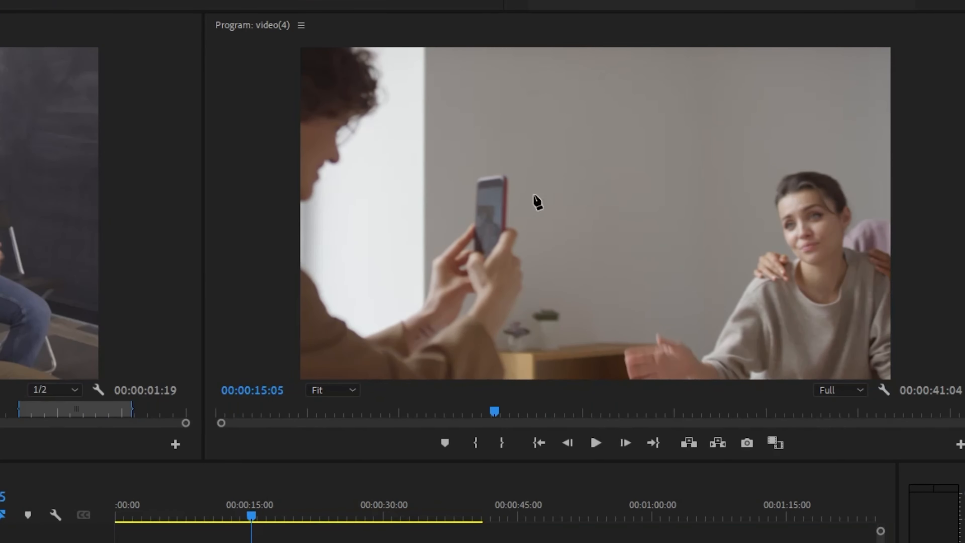
click(467, 162)
drag(467, 201, 448, 230)
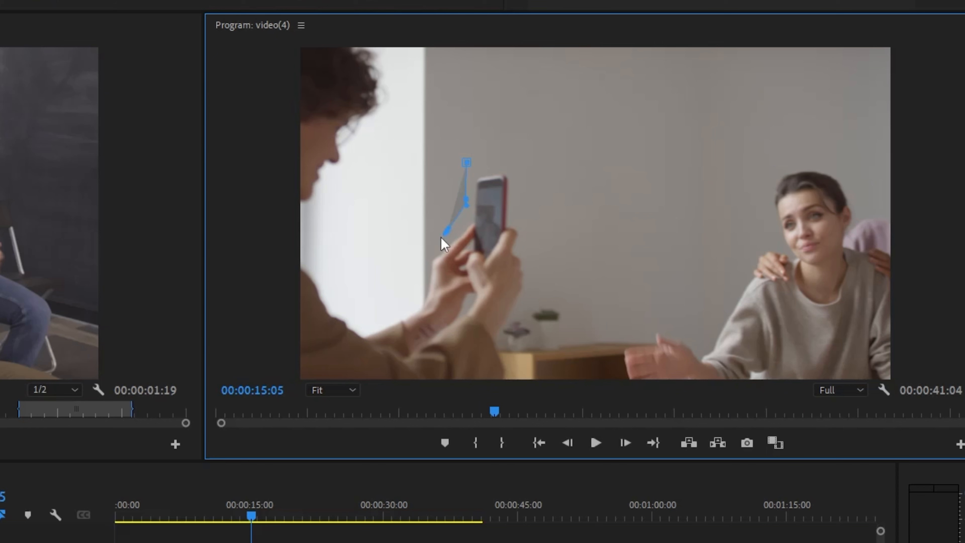
mouse_move(419, 259)
mouse_down()
mouse_move(434, 304)
mouse_move(478, 325)
mouse_up()
mouse_move(522, 318)
mouse_down()
mouse_move(551, 292)
mouse_move(552, 274)
mouse_up()
drag(549, 241, 537, 182)
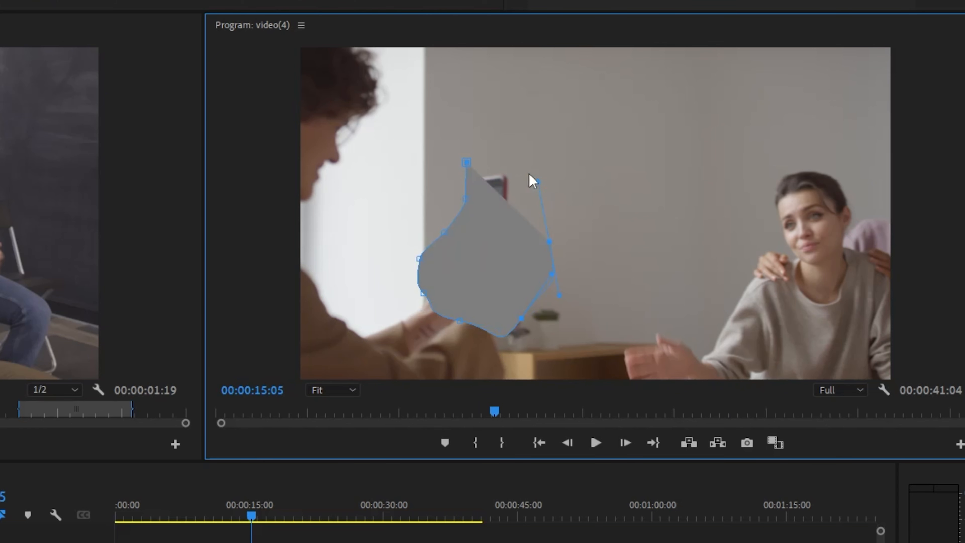
click(529, 174)
click(466, 162)
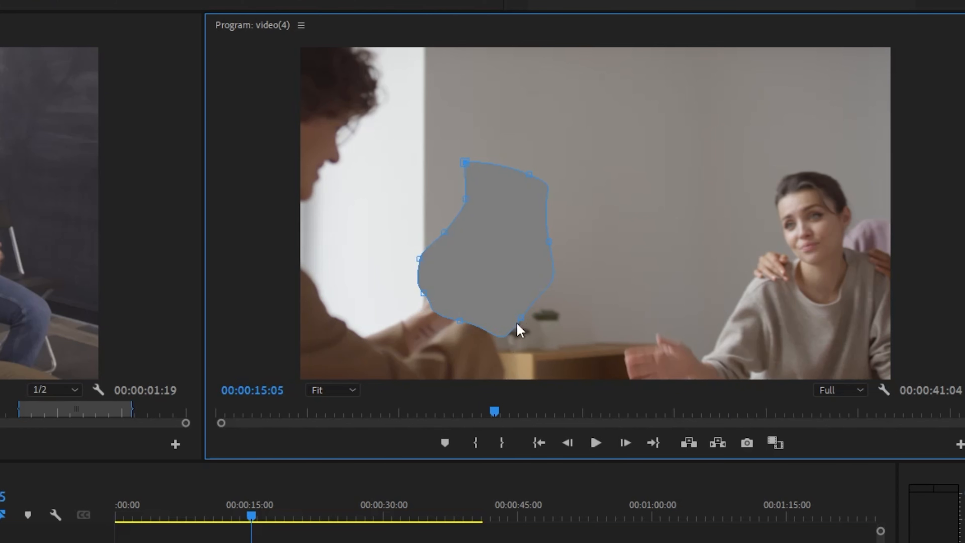
drag(520, 318, 528, 298)
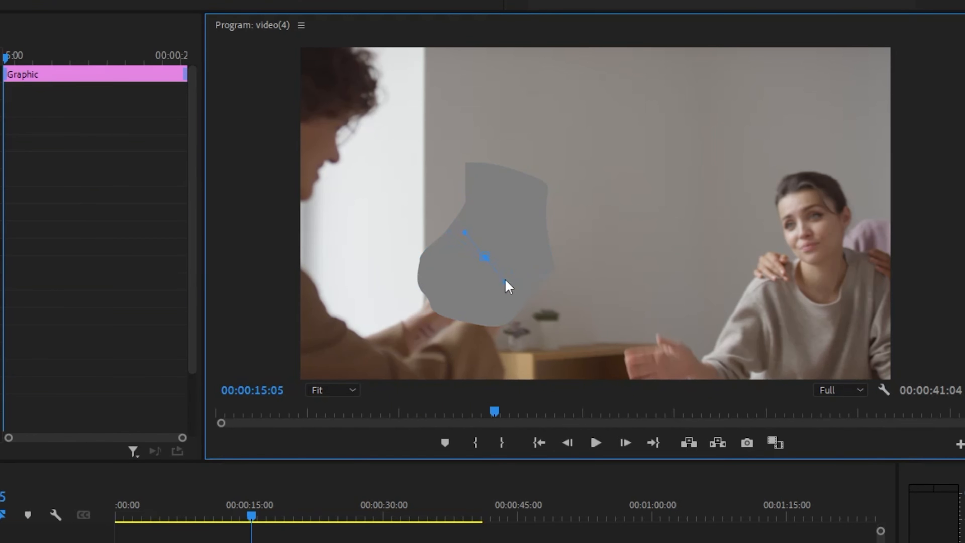
Delete the drawn shape graphic and start a new pen graphic at 00:00:13:16 with an opacity mask.
mouse_move(251, 516)
mouse_down()
mouse_move(270, 521)
mouse_move(237, 518)
mouse_up()
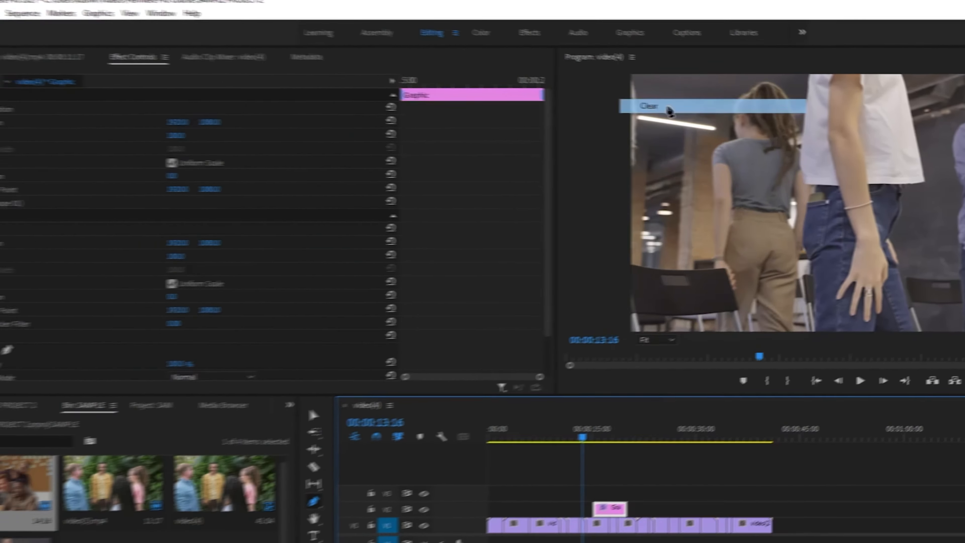
click(669, 111)
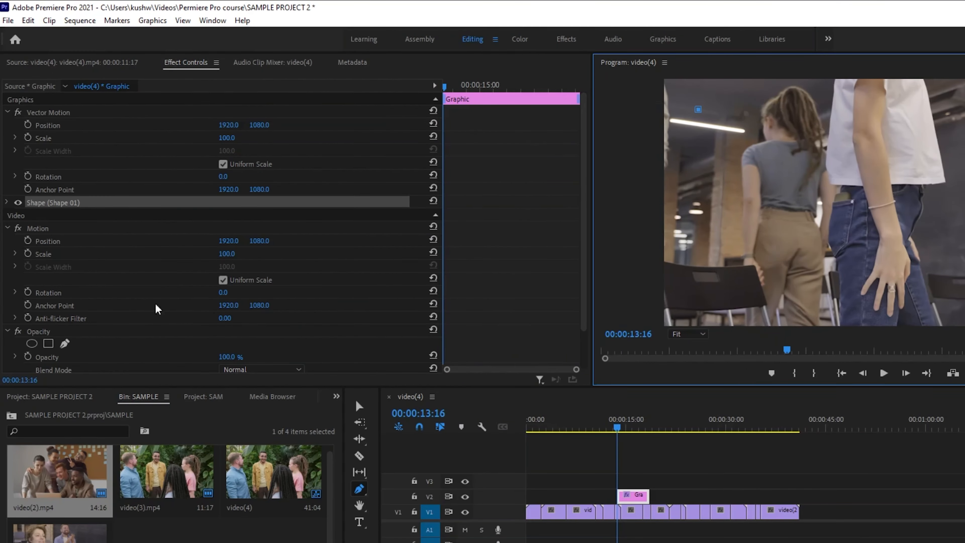
click(33, 335)
click(65, 343)
drag(570, 423, 580, 422)
click(561, 423)
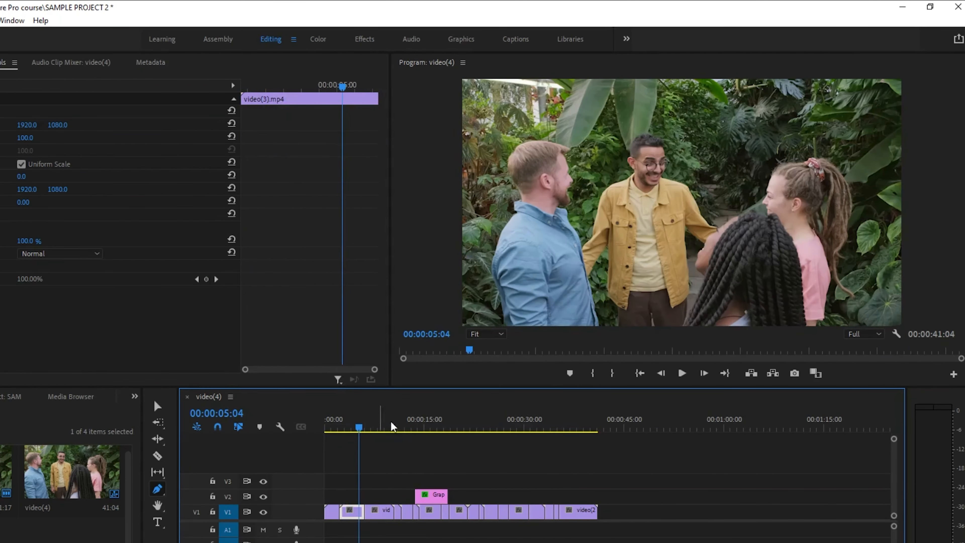
click(626, 136)
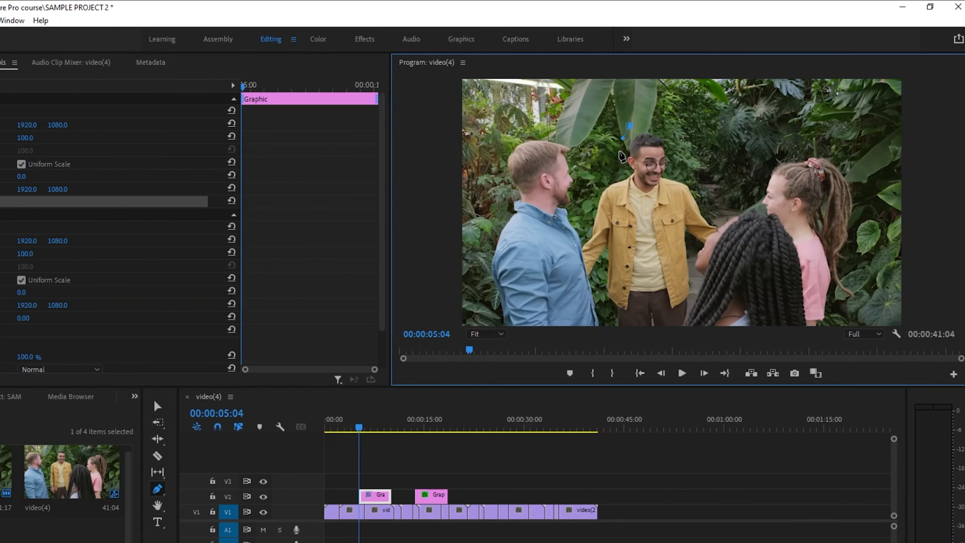
key(ctrl+z)
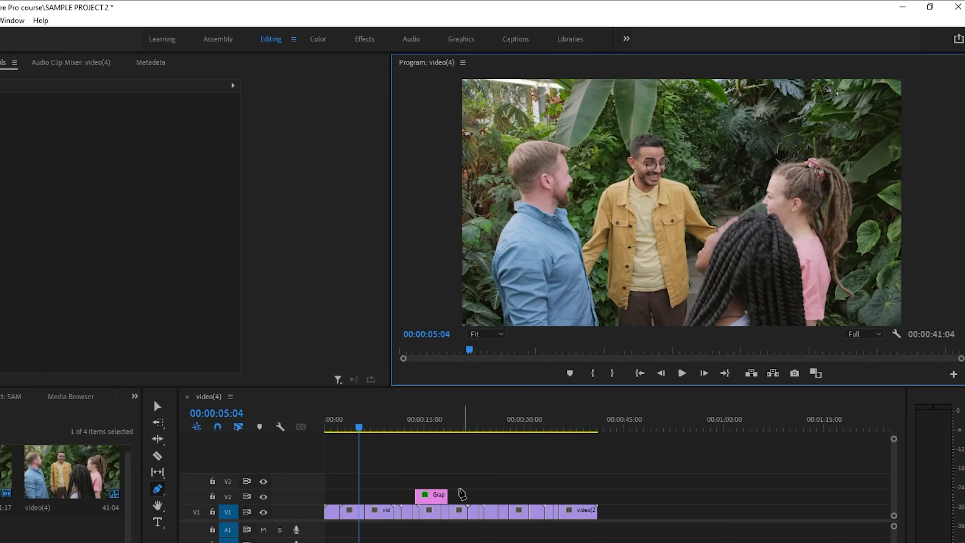
Draw a closed freeform opacity mask around the smiling woman's face on the video(3).mp4 clip at 00:00:06:09.
click(367, 426)
double_click(370, 517)
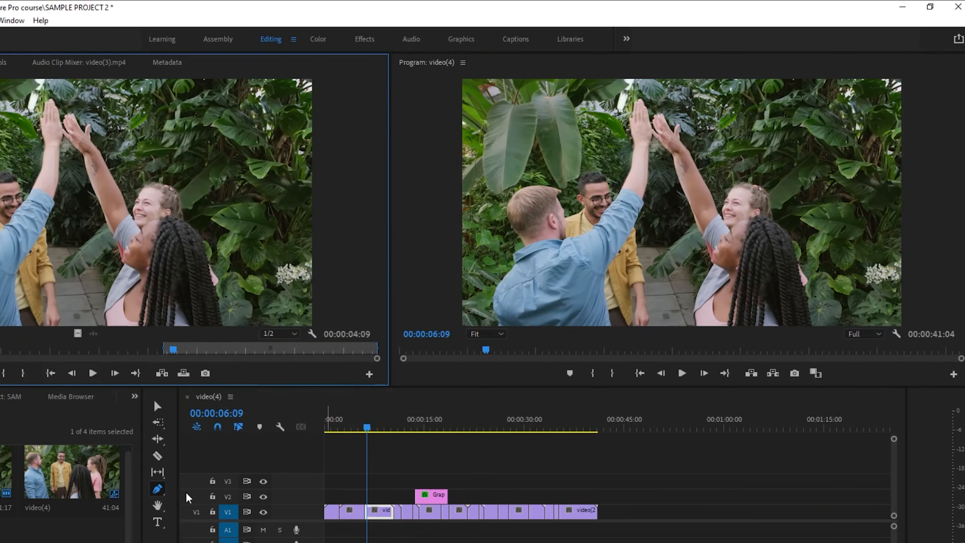
click(158, 406)
click(3, 62)
click(0, 227)
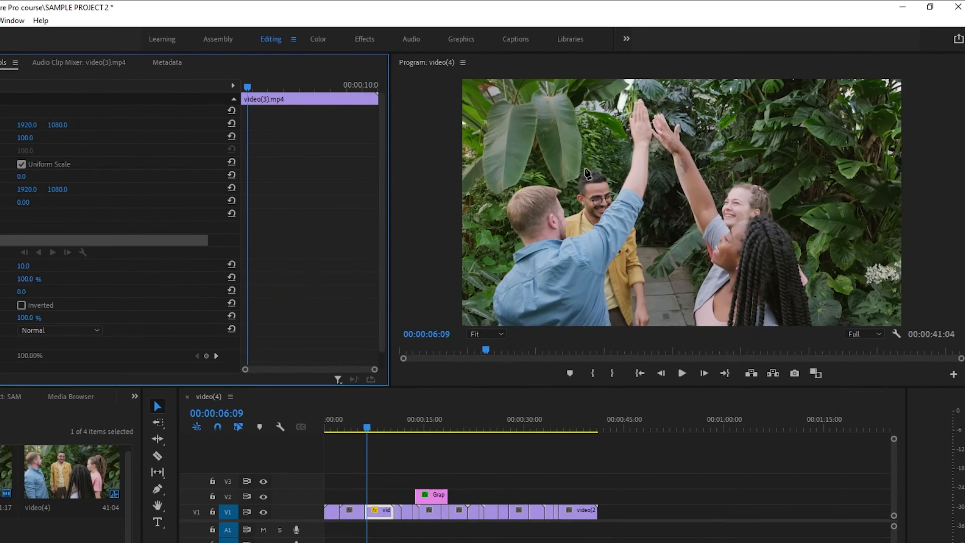
click(713, 180)
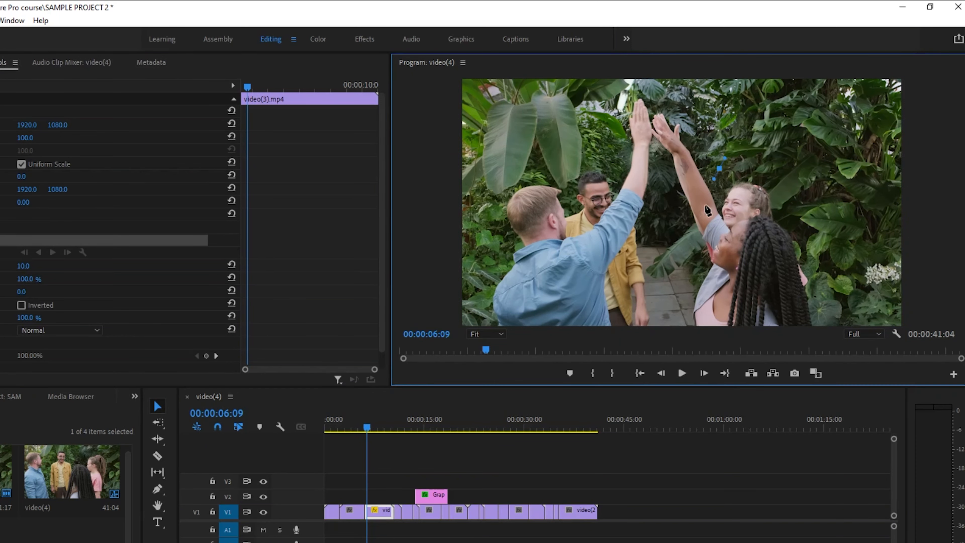
drag(765, 220, 779, 203)
click(719, 168)
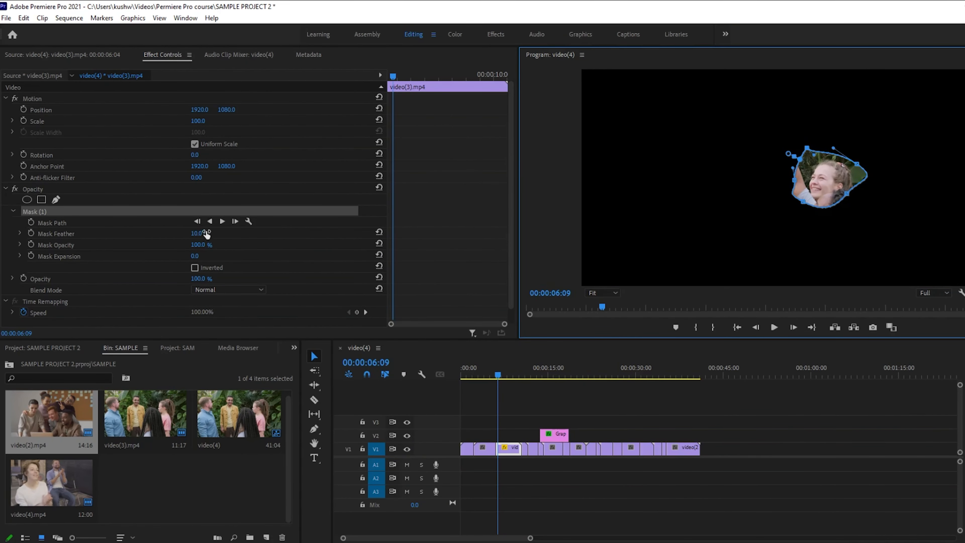
Set the mask feather of Mask (1) on the video(3).mp4 clip to 54.
drag(154, 243, 206, 232)
click(205, 232)
click(257, 234)
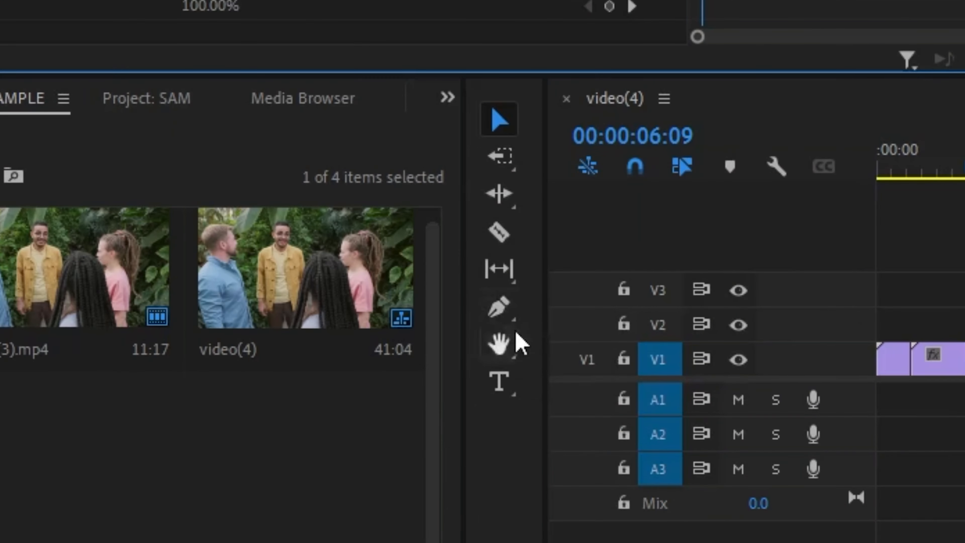
Magnify the program picture to 150% and pan around the frame at 00:00:25:04 with the Hand tool.
click(505, 352)
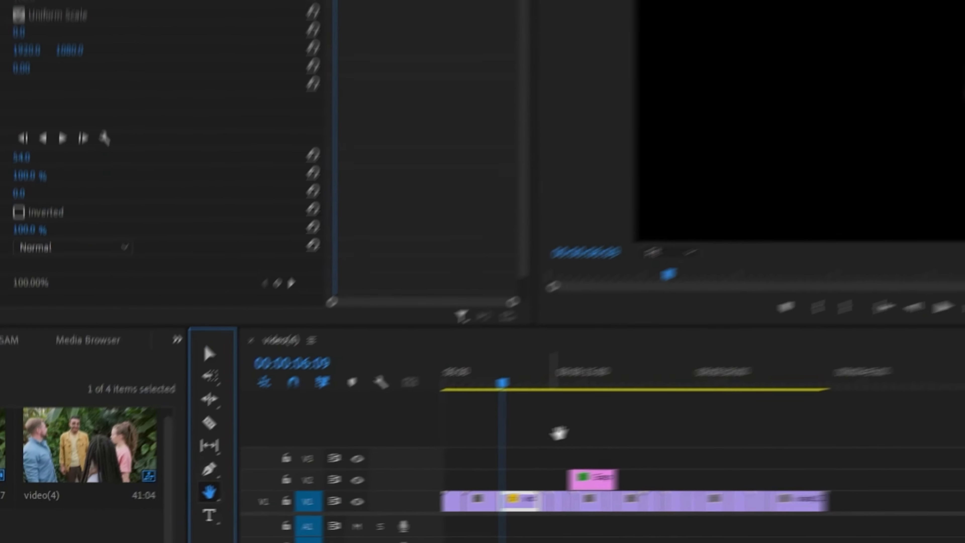
click(653, 252)
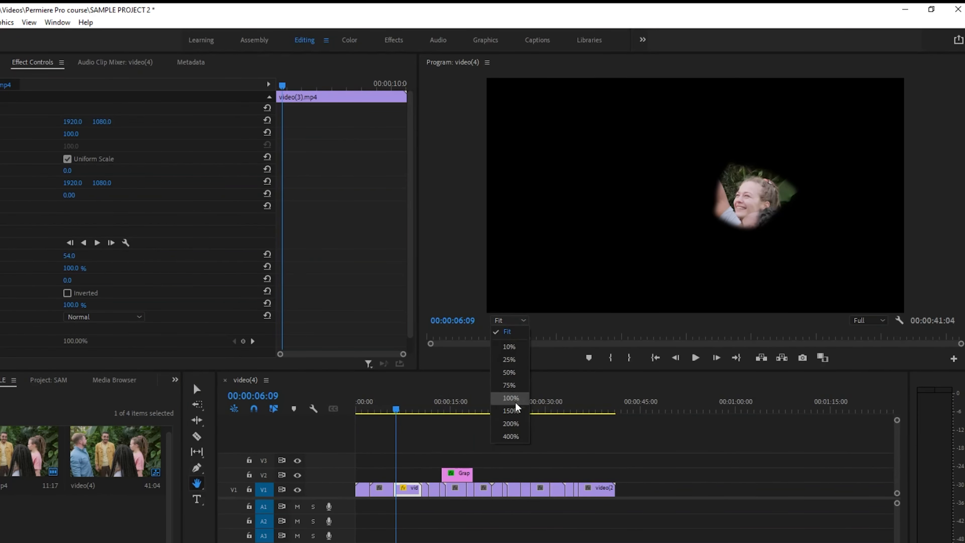
click(510, 410)
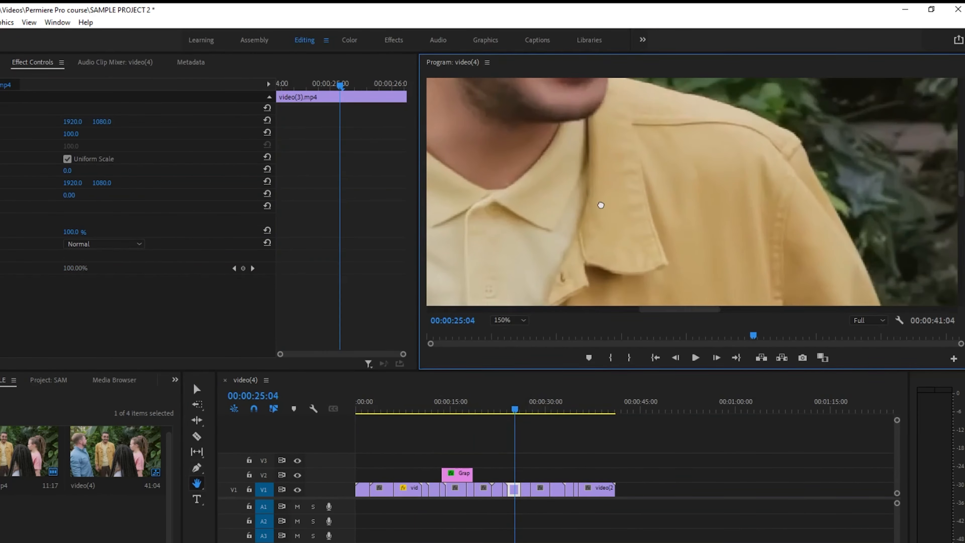
drag(598, 205, 629, 282)
drag(681, 116, 579, 290)
drag(672, 222, 575, 163)
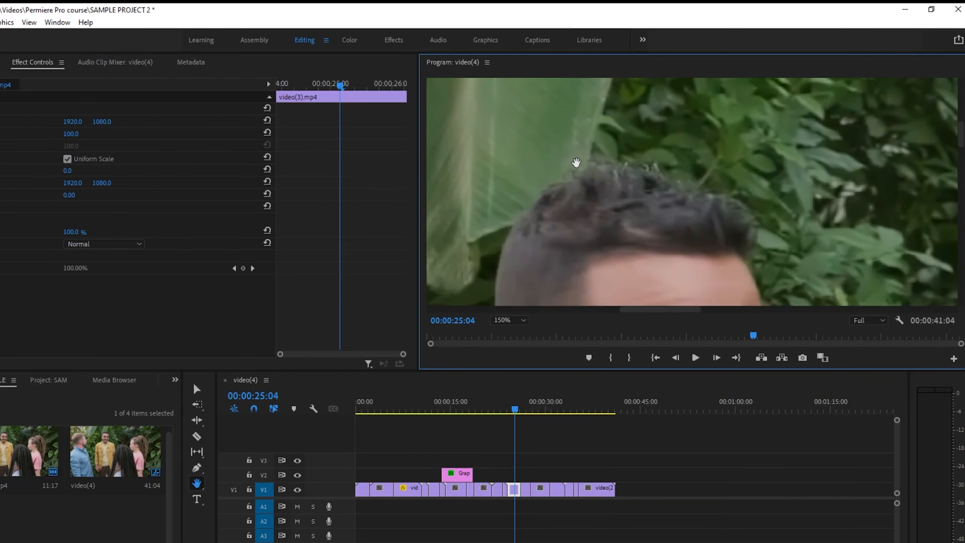
drag(619, 296, 641, 106)
drag(532, 245, 562, 296)
drag(865, 295, 778, 269)
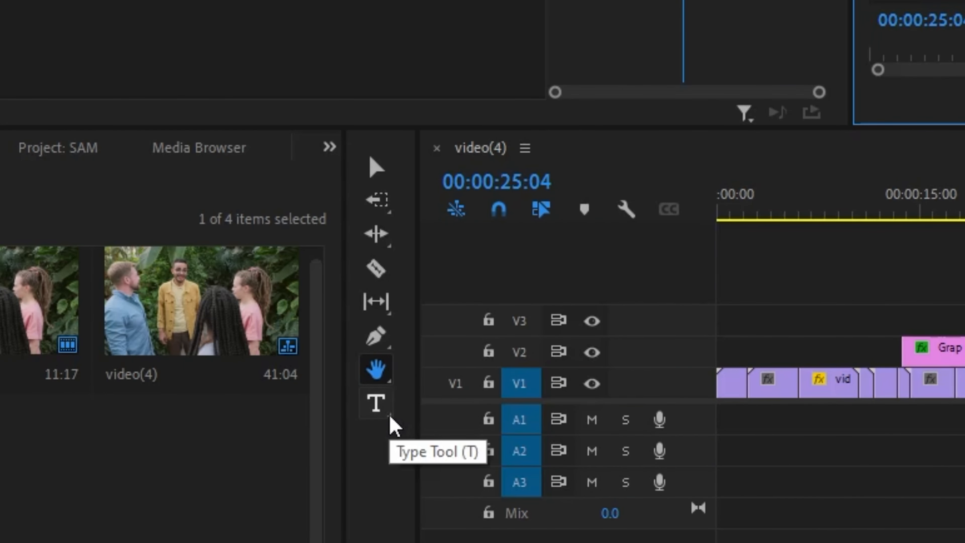
Add a text graphic reading "TOOLS" over the man's head at 00:00:25:04 with the Type tool.
click(392, 423)
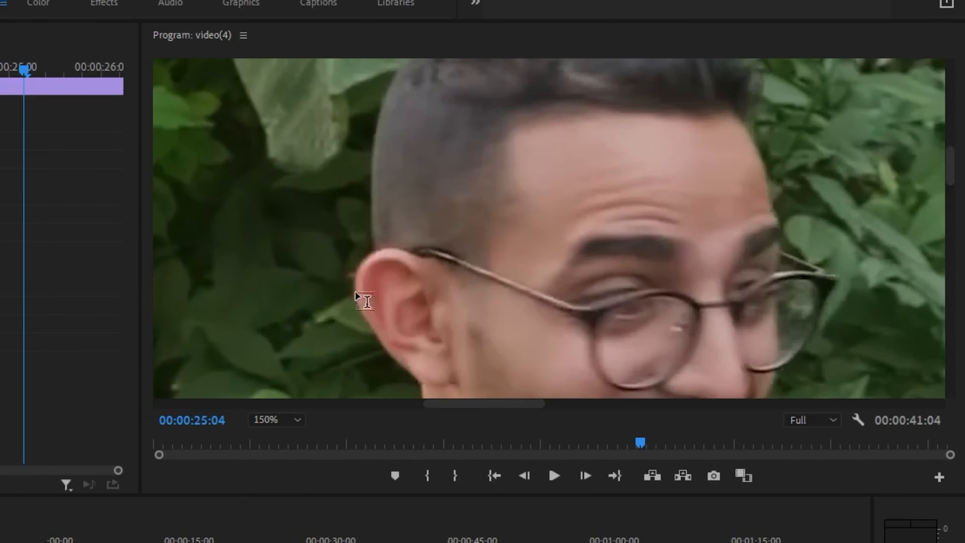
click(407, 199)
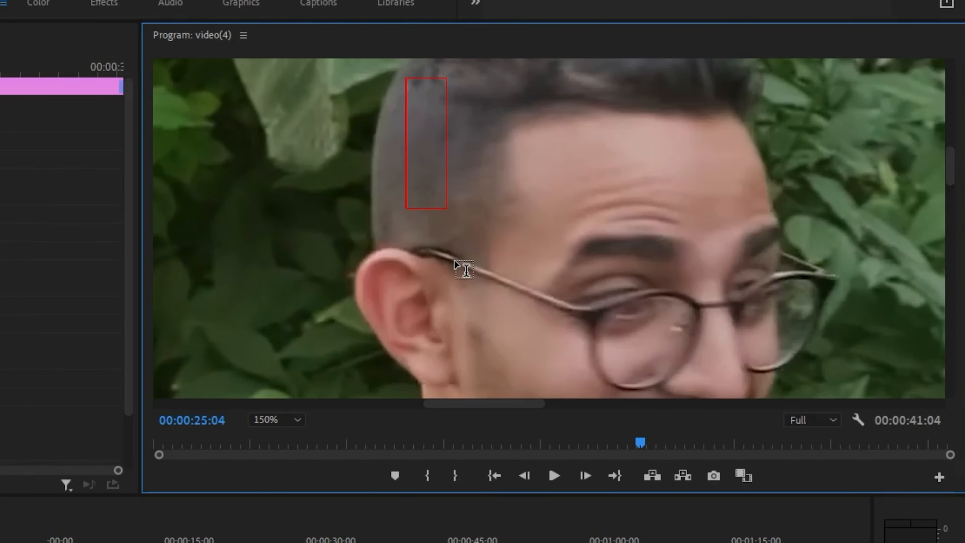
text(t)
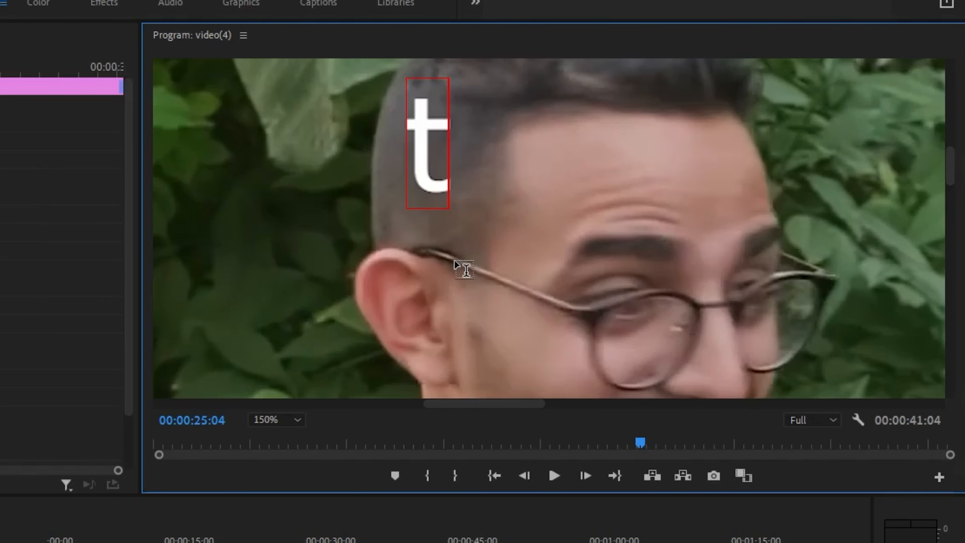
key(BackSpace)
text(TOOLS)
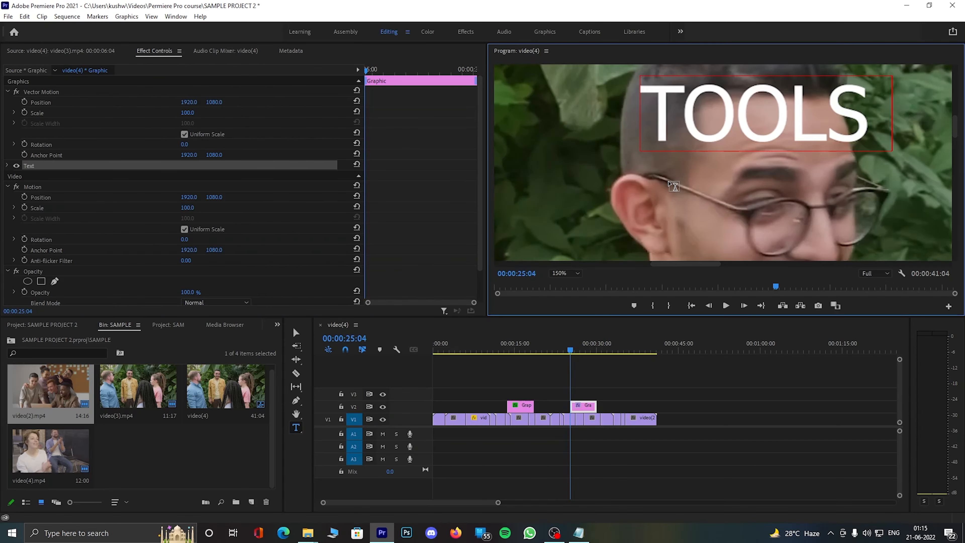
Reposition the TOOLS graphic to a Vector Motion position of about 1817, 1156 and return to the Selection tool.
drag(188, 101, 250, 109)
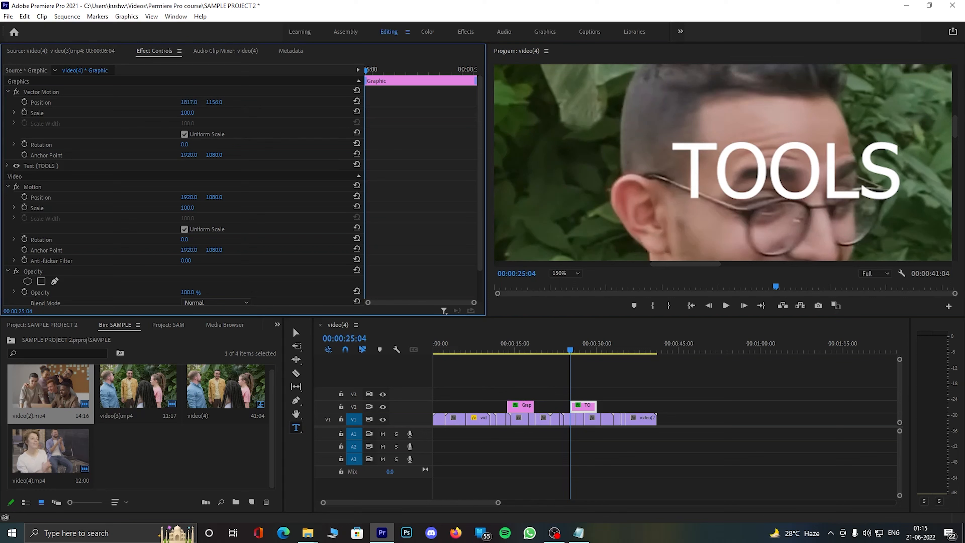
drag(189, 102, 191, 101)
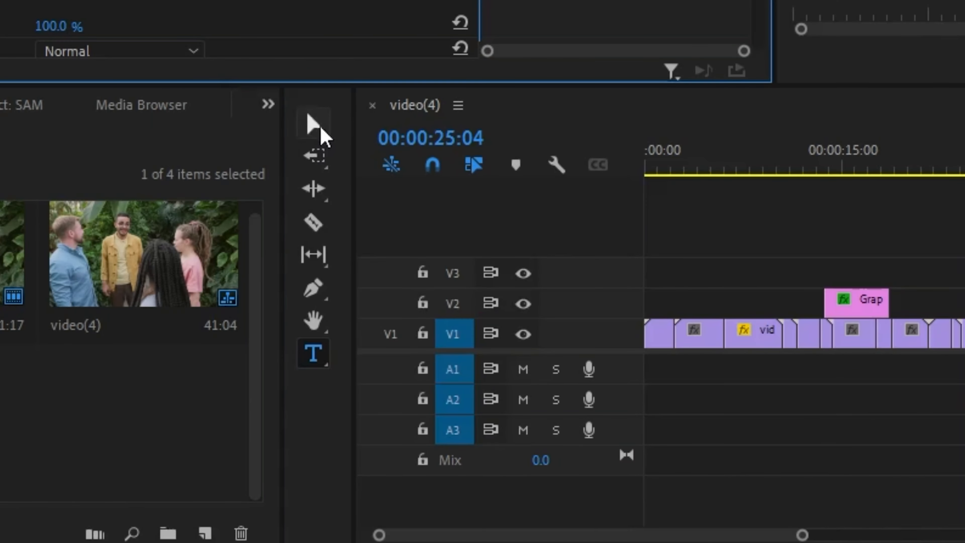
click(297, 334)
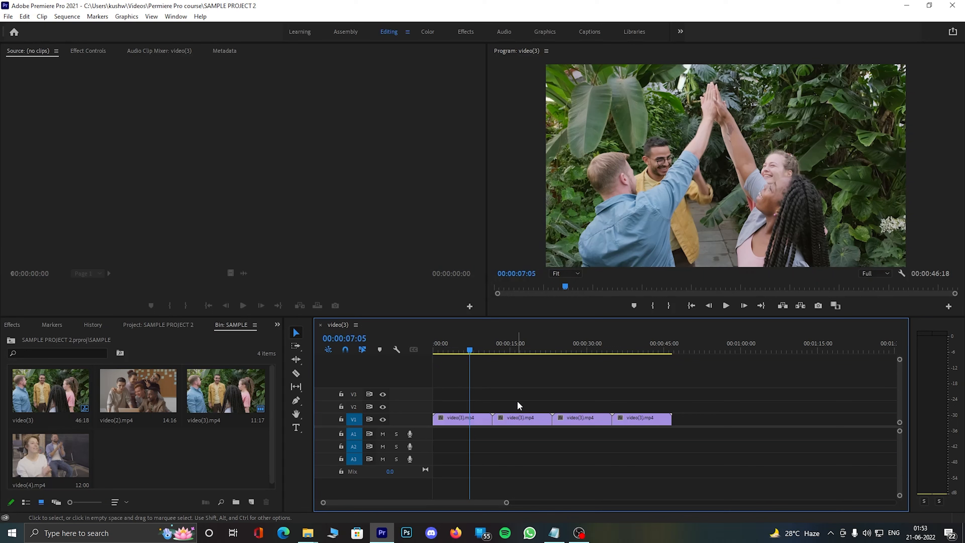
Save the project.
key(ctrl+s)
key(ctrl+s)
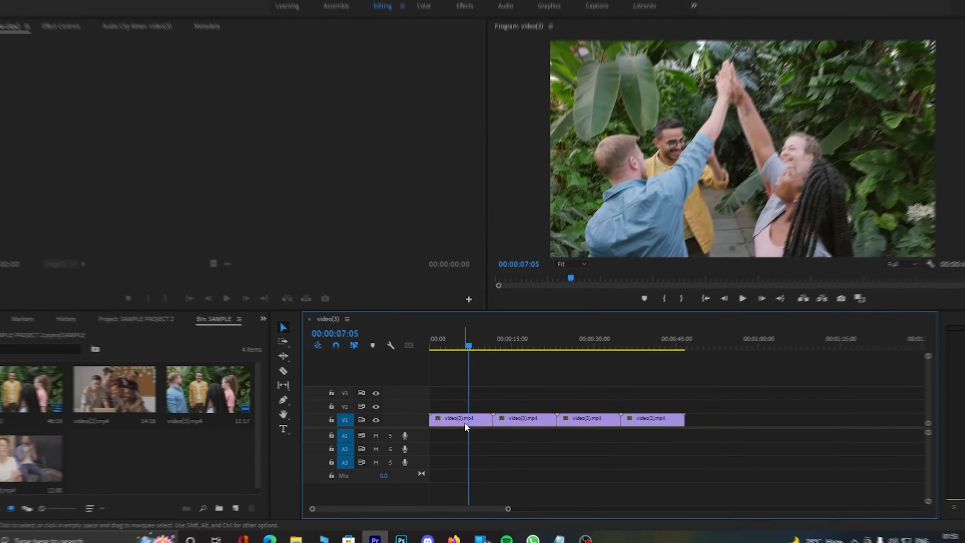
Copy the first video(3).mp4 clip on V1 and paste it at 00:00:50:02.
click(480, 414)
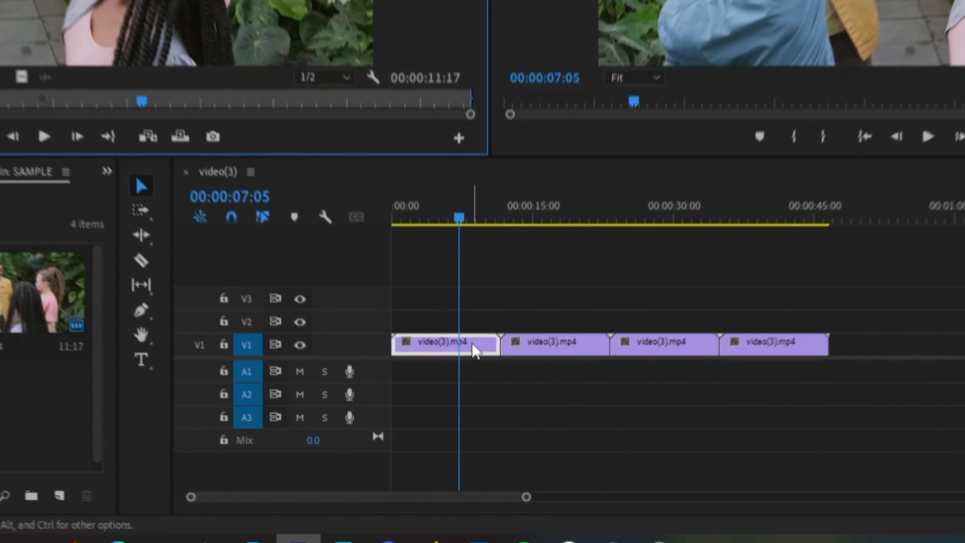
key(ctrl+c)
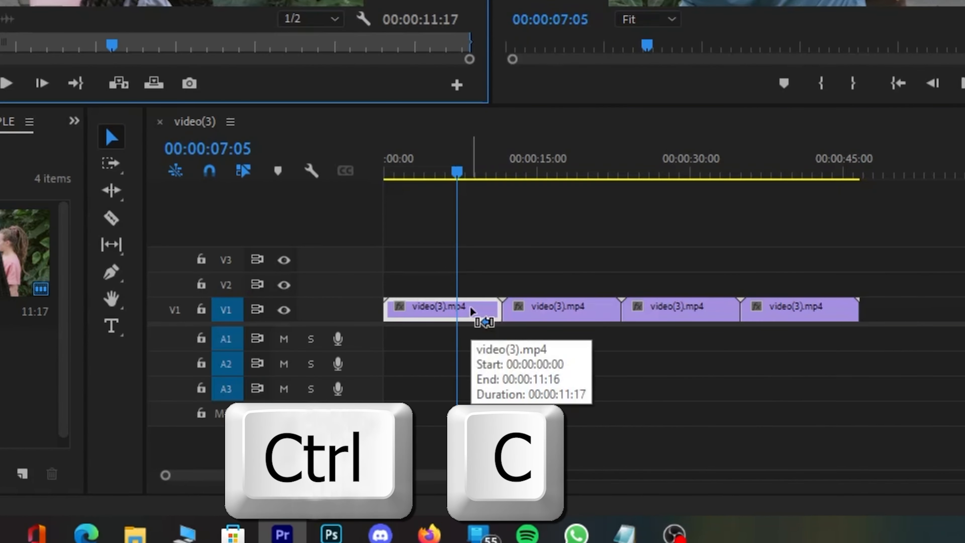
drag(476, 177, 898, 155)
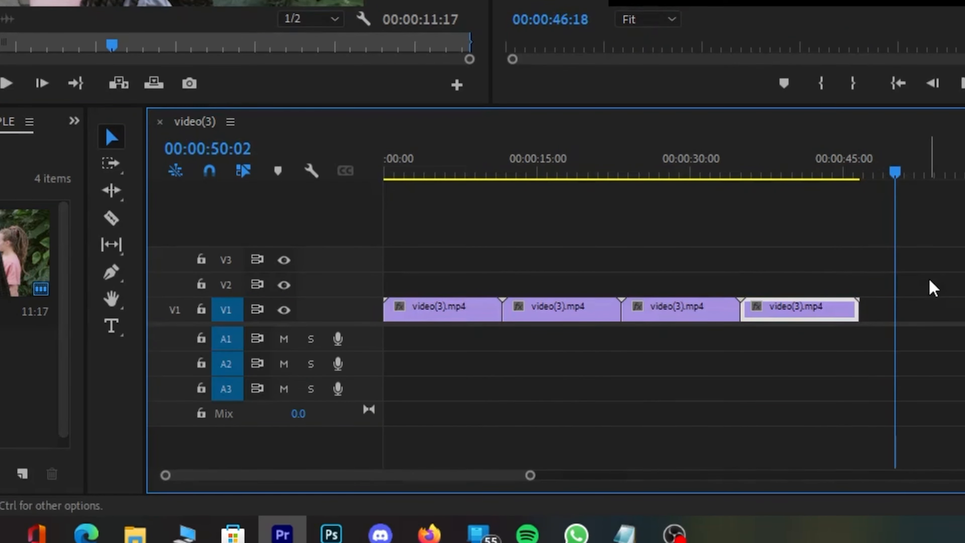
key(ctrl+v)
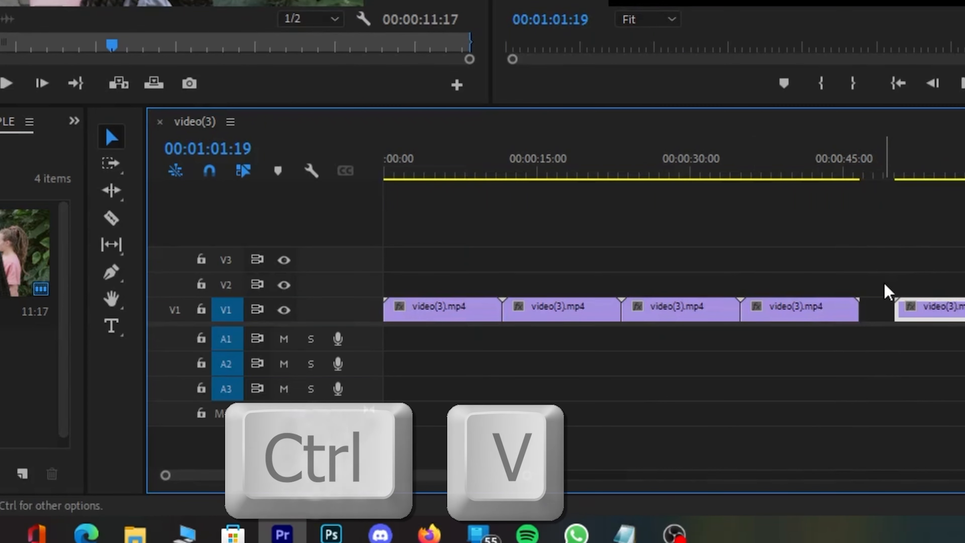
Remove the pasted video(3).mp4 clip that follows the gap at the end of V1.
click(458, 316)
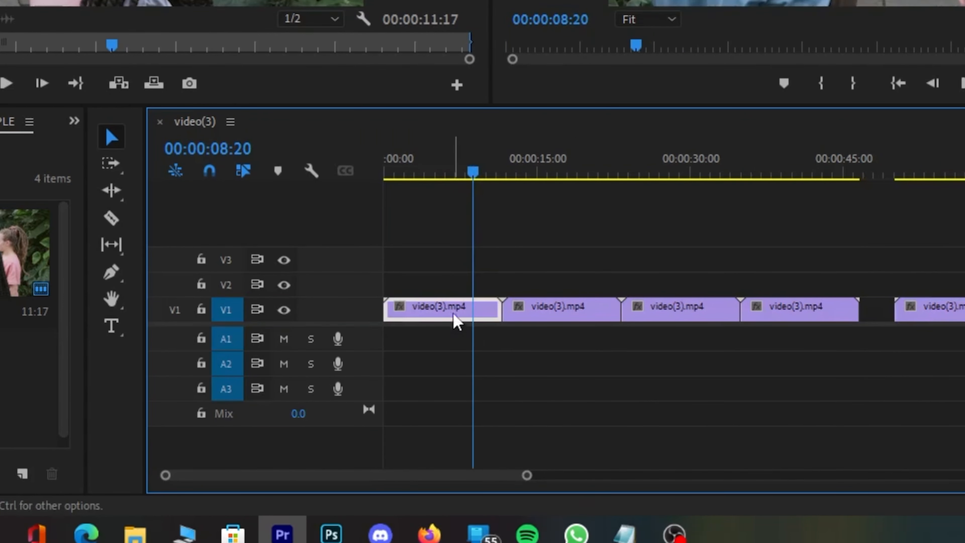
click(895, 169)
drag(895, 163, 964, 166)
right_click(940, 315)
click(950, 2)
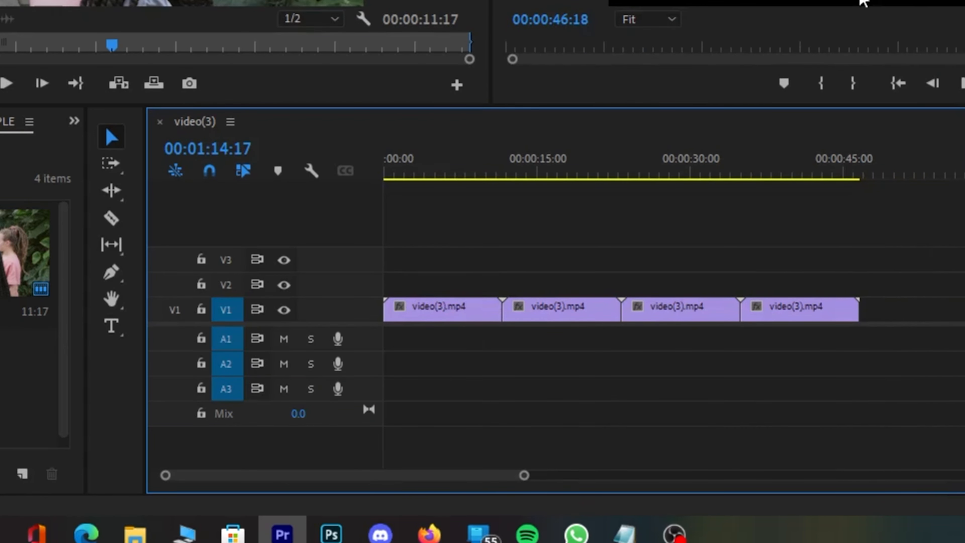
Copy the first video(3).mp4 clip on V1 and paste it twice back to back on V2, starting at 00:00:10:17.
drag(418, 161, 396, 162)
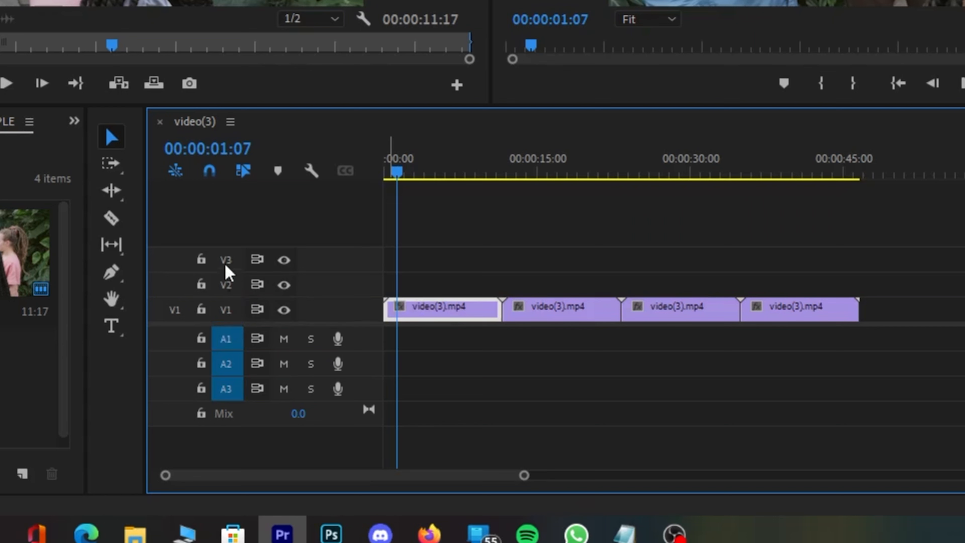
click(226, 285)
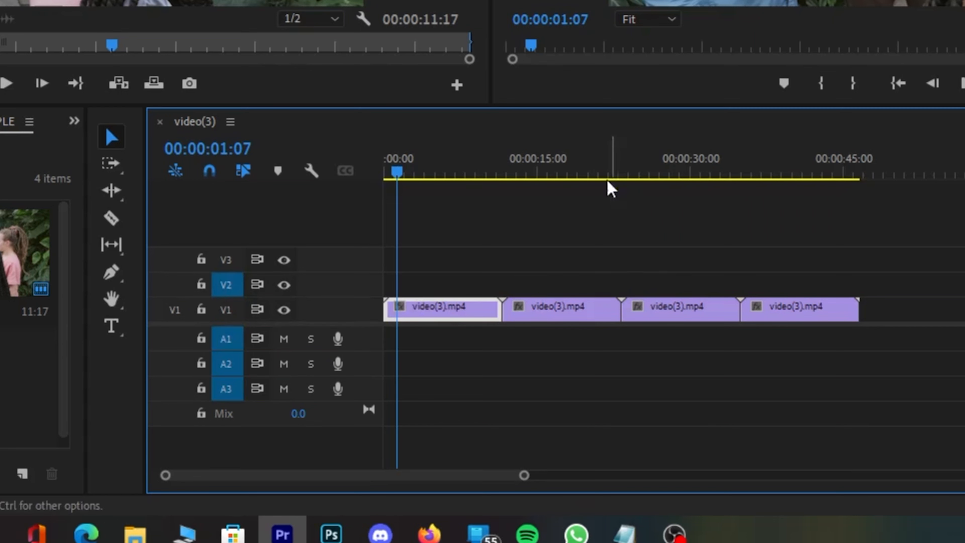
drag(500, 172, 494, 172)
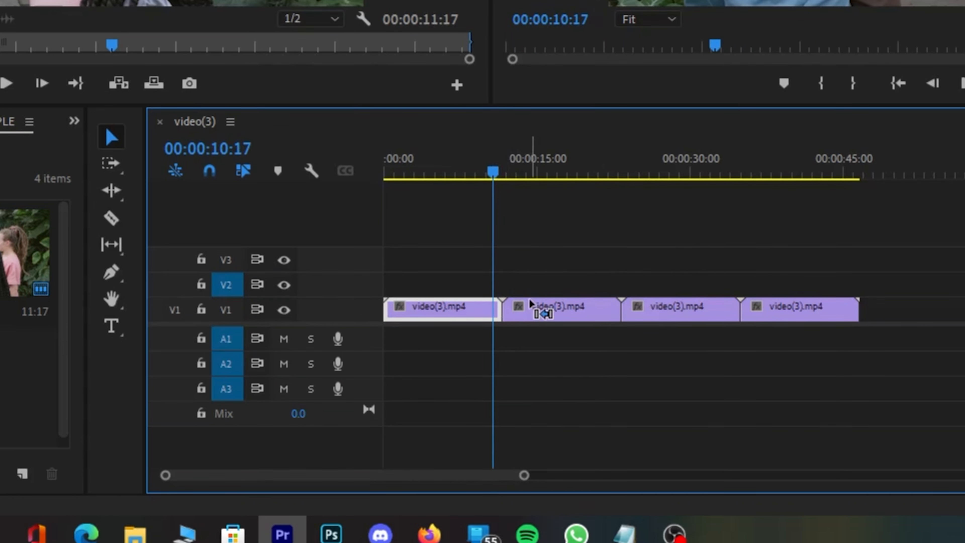
key(ctrl+v)
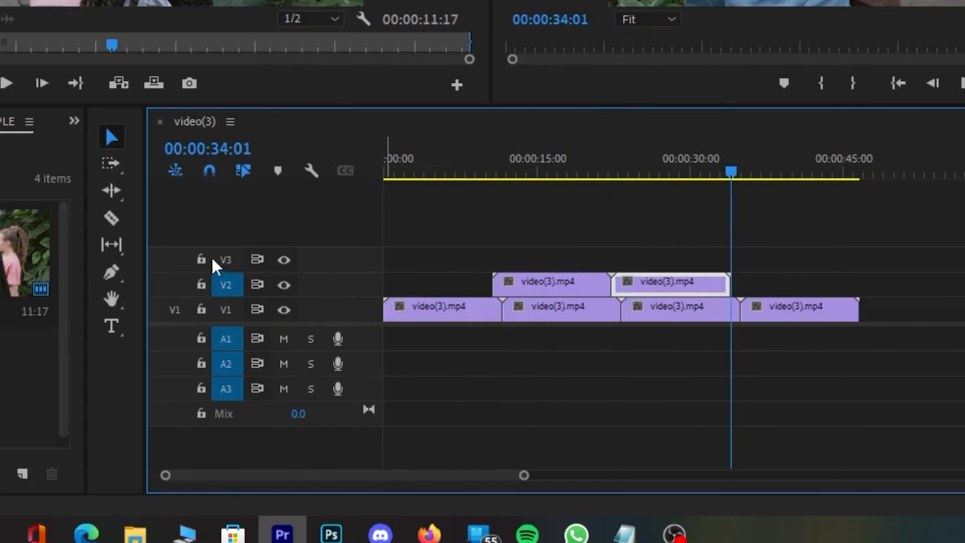
Make V3 the only targeted video track and paste another video(3).mp4 copy onto it at 00:00:34:01.
click(235, 265)
key(ctrl+v)
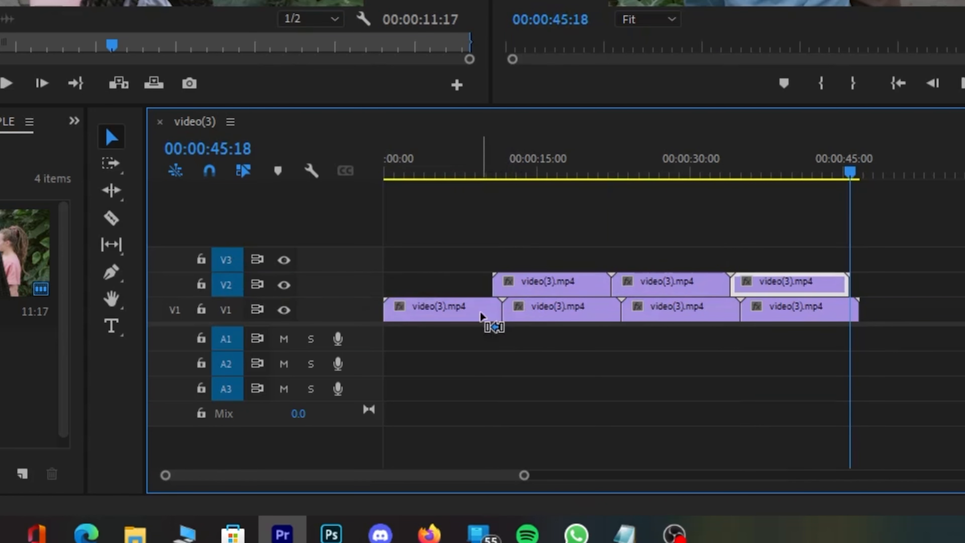
key(ctrl+z)
key(ctrl+v)
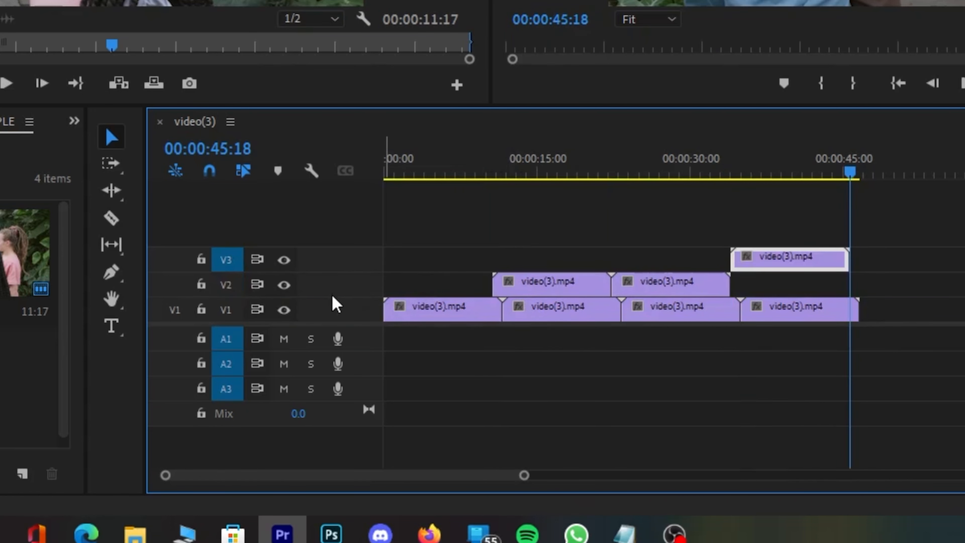
Target V1 again instead of V3 and remove the pasted video(3).mp4 clips from V2 and V3.
click(230, 267)
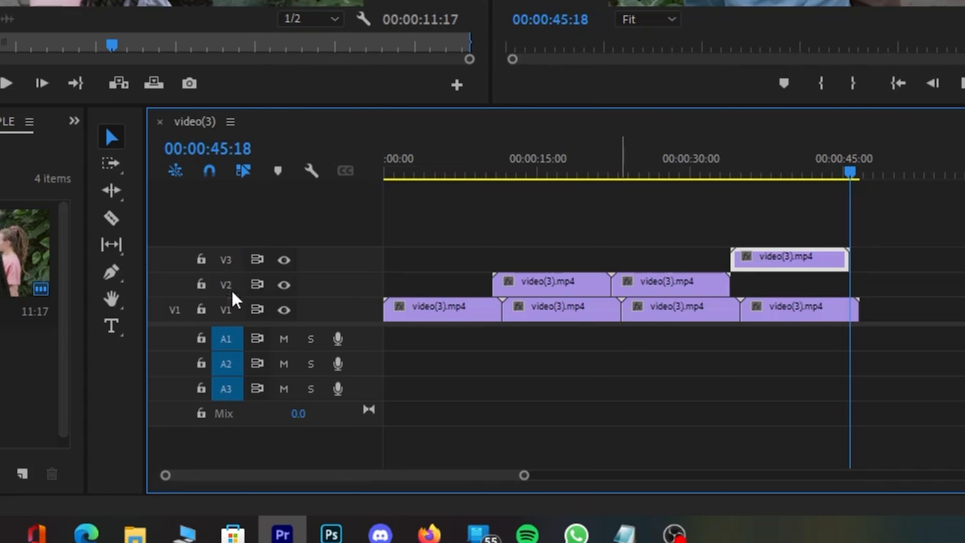
click(233, 321)
drag(879, 276, 528, 293)
right_click(529, 286)
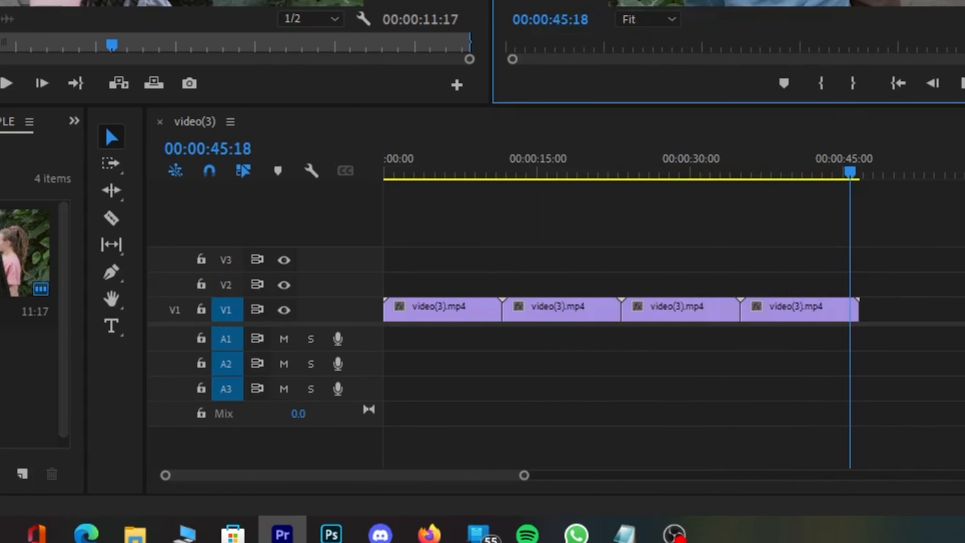